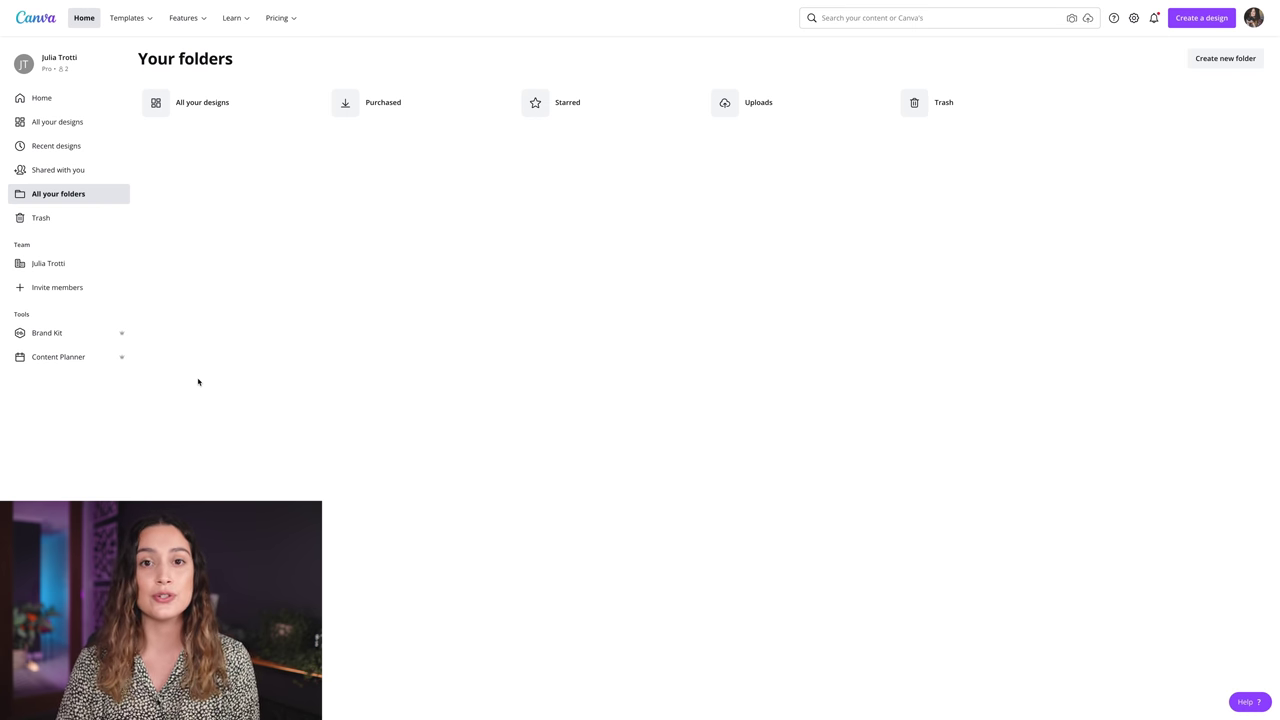
- Open the Brand Kit and check the hex codes of its palette swatches
{"action": "left_click", "coordinate": [49, 335]}
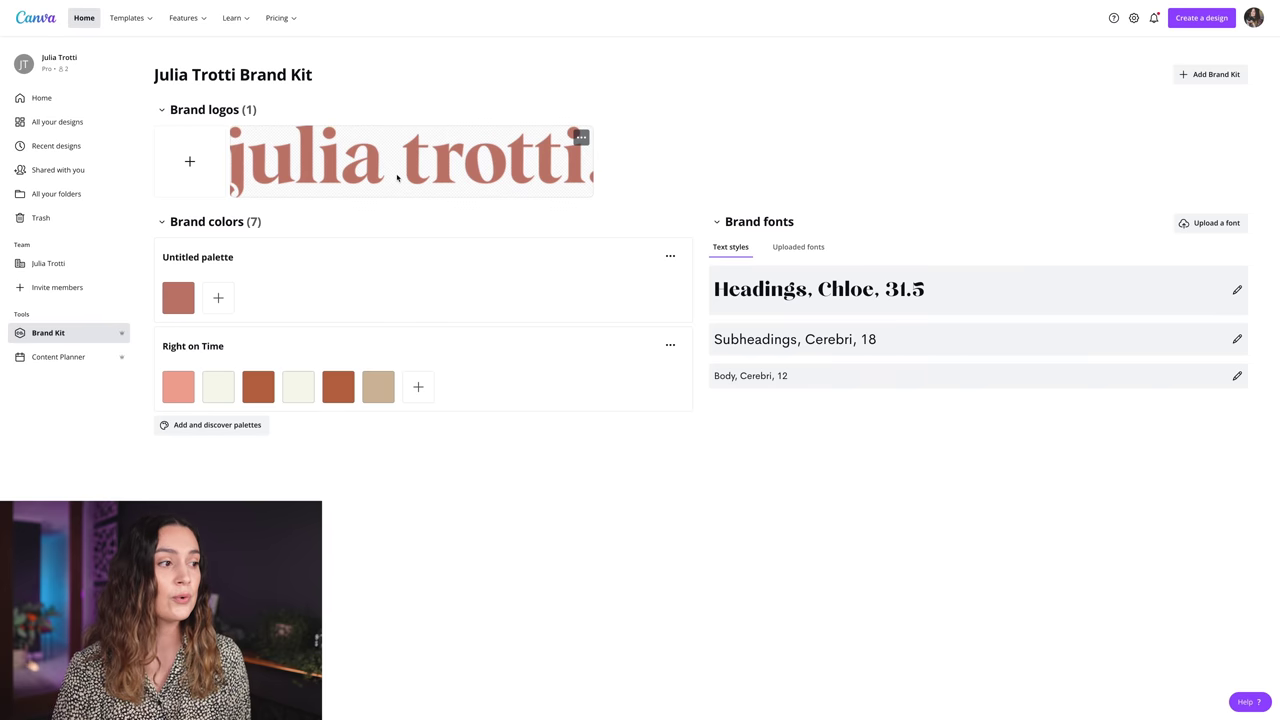
{"action": "mouse_move", "coordinate": [183, 292]}
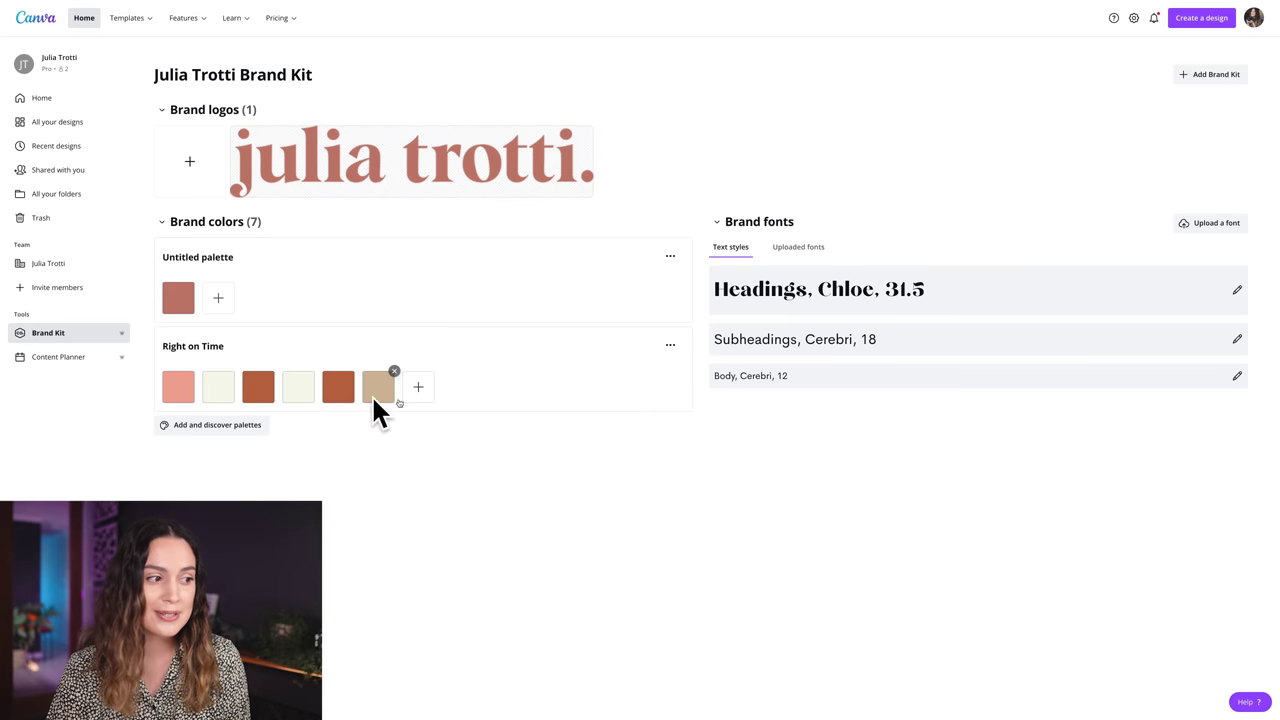
{"action": "mouse_move", "coordinate": [335, 397]}
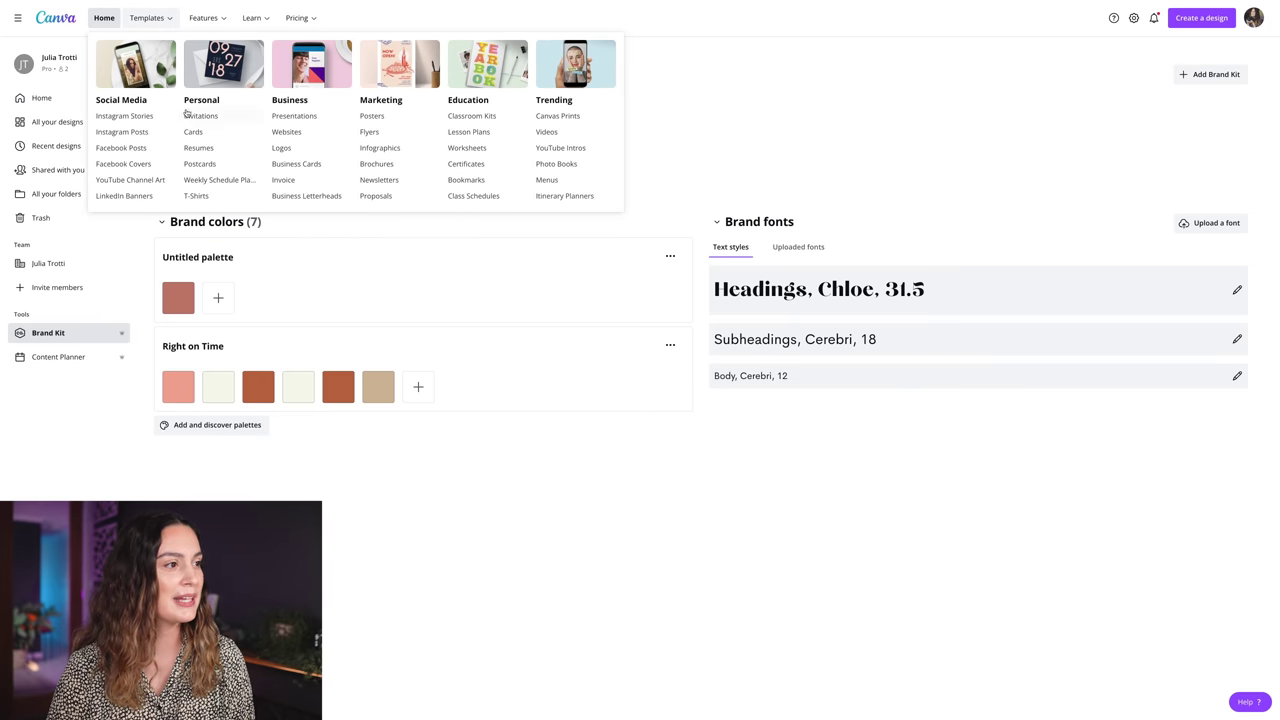
- Browse presentation templates and preview the Neutral & Minimal Portfolio template's Social Media slide
{"action": "left_click", "coordinate": [299, 117]}
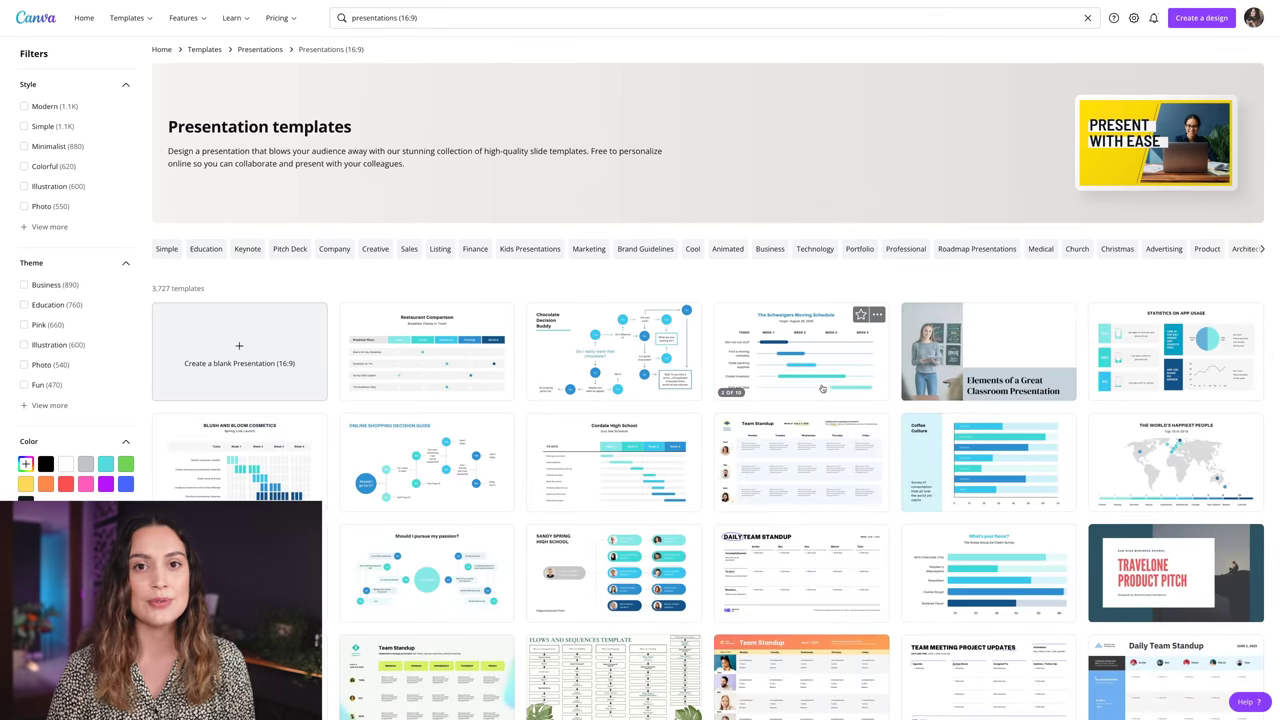
{"action": "scroll", "coordinate": [808, 368], "scroll_direction": "down", "scroll_amount": 3}
{"action": "scroll", "coordinate": [823, 386], "scroll_direction": "down", "scroll_amount": 5}
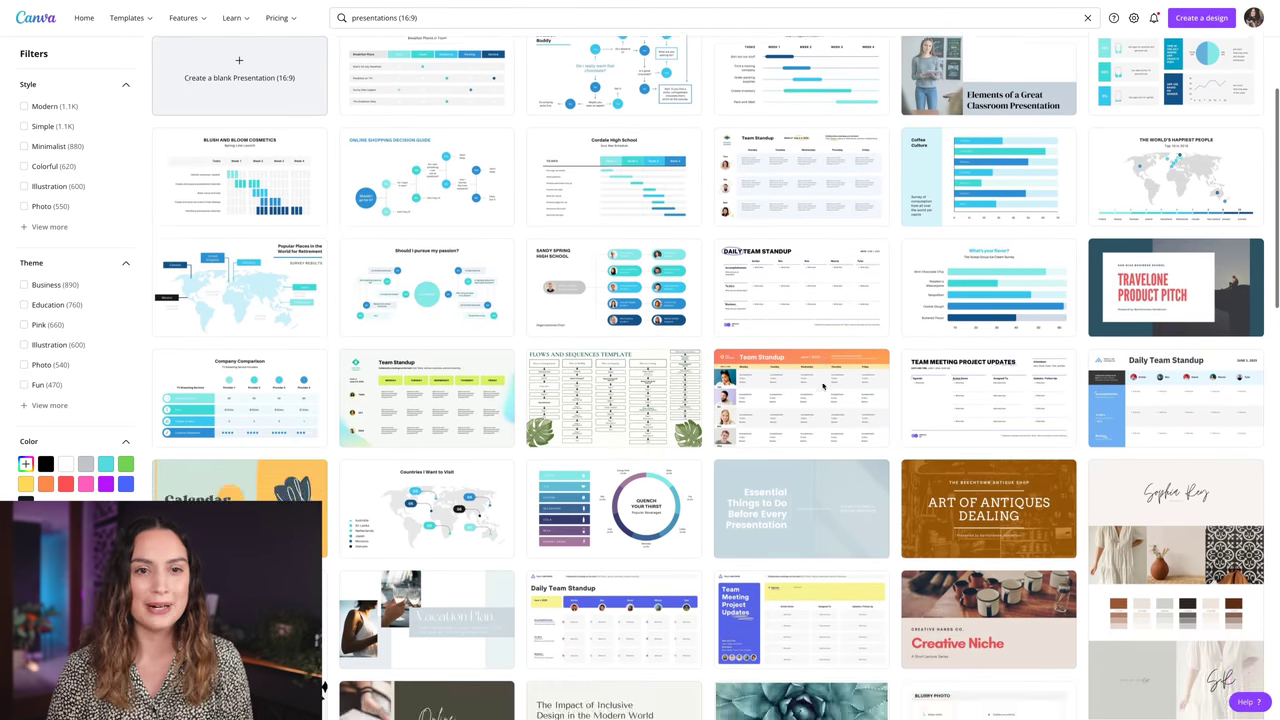
{"action": "scroll", "coordinate": [823, 386], "scroll_direction": "down", "scroll_amount": 4}
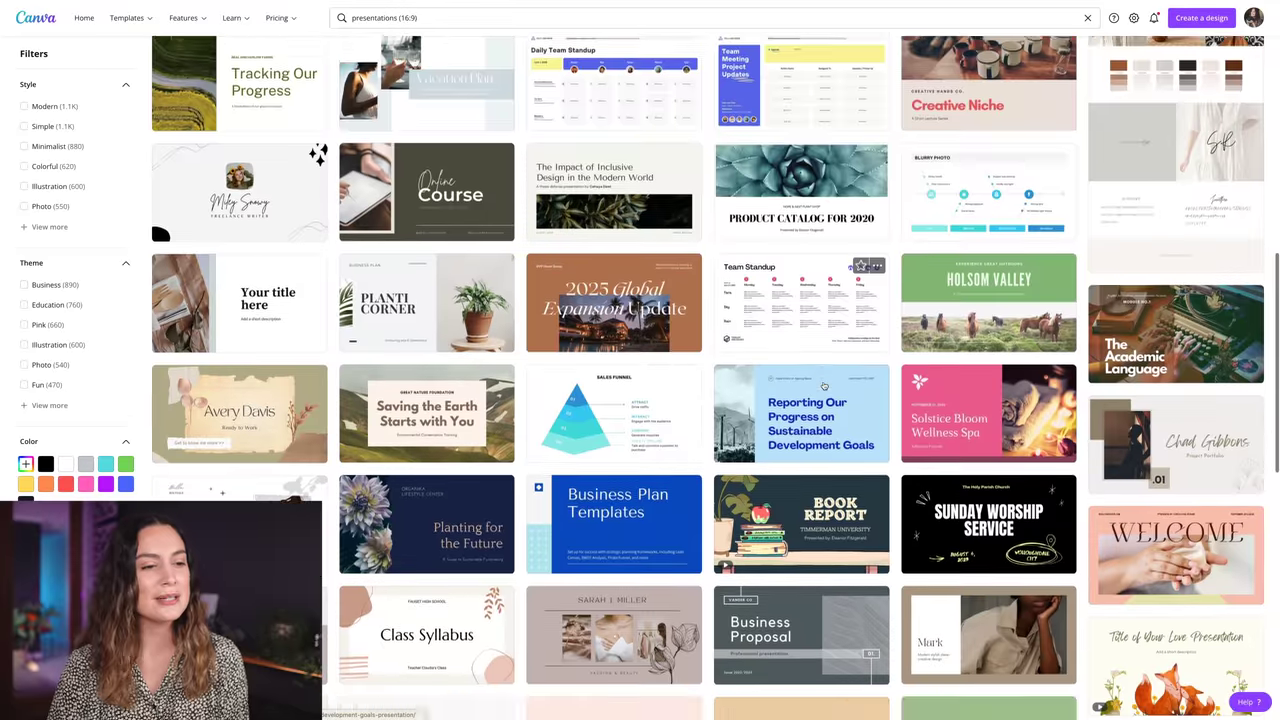
{"action": "scroll", "coordinate": [823, 386], "scroll_direction": "down", "scroll_amount": 3}
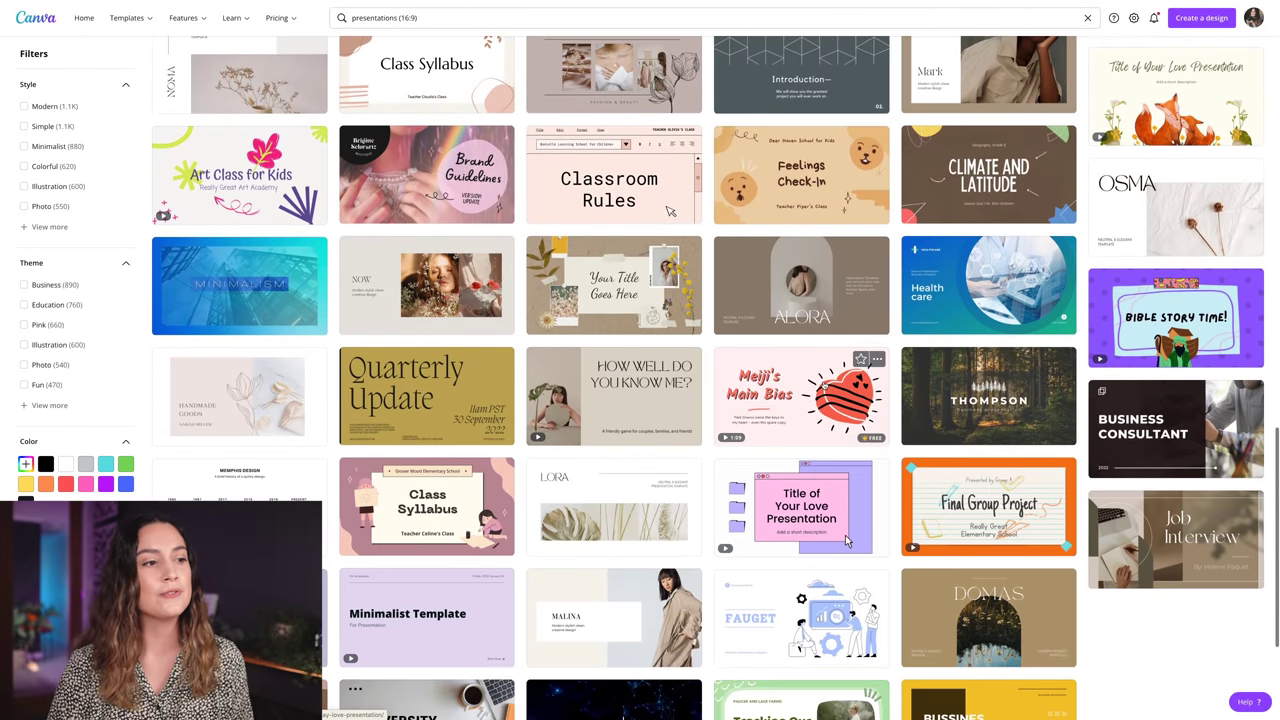
{"action": "scroll", "coordinate": [823, 386], "scroll_direction": "down", "scroll_amount": 1}
{"action": "scroll", "coordinate": [845, 453], "scroll_direction": "down", "scroll_amount": 2}
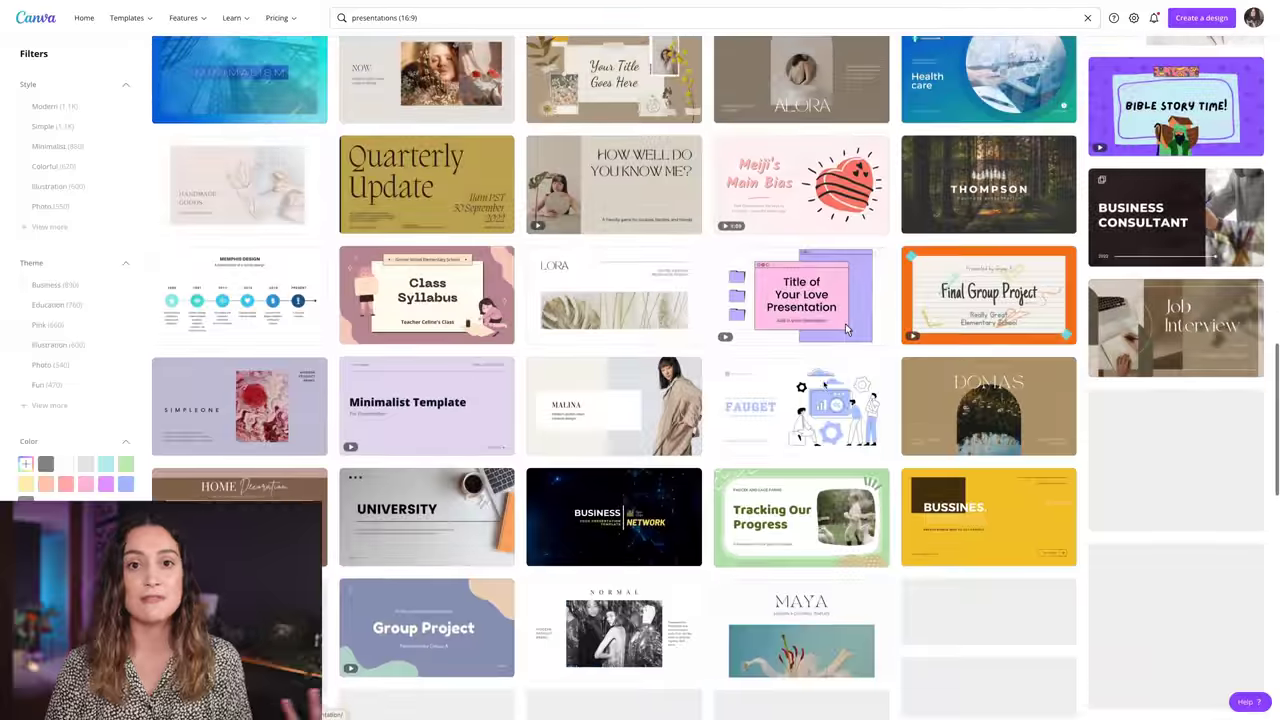
{"action": "scroll", "coordinate": [823, 385], "scroll_direction": "down", "scroll_amount": 2}
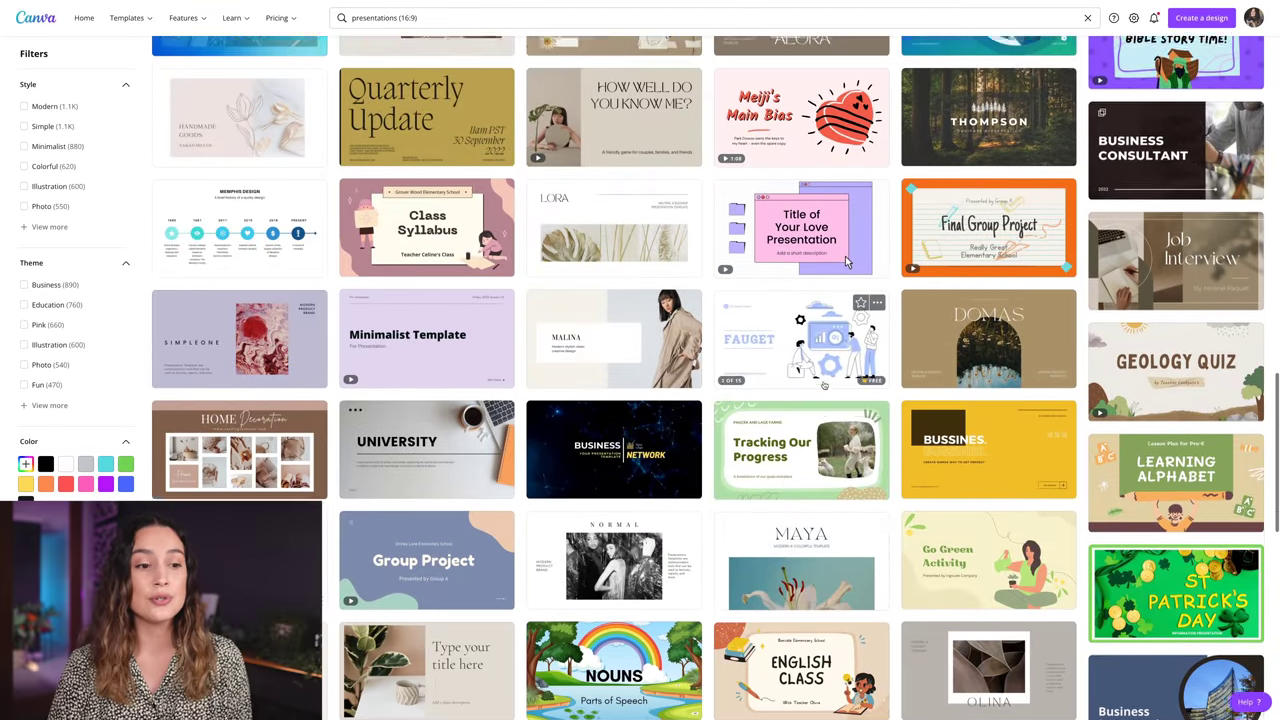
{"action": "scroll", "coordinate": [823, 385], "scroll_direction": "down", "scroll_amount": 1}
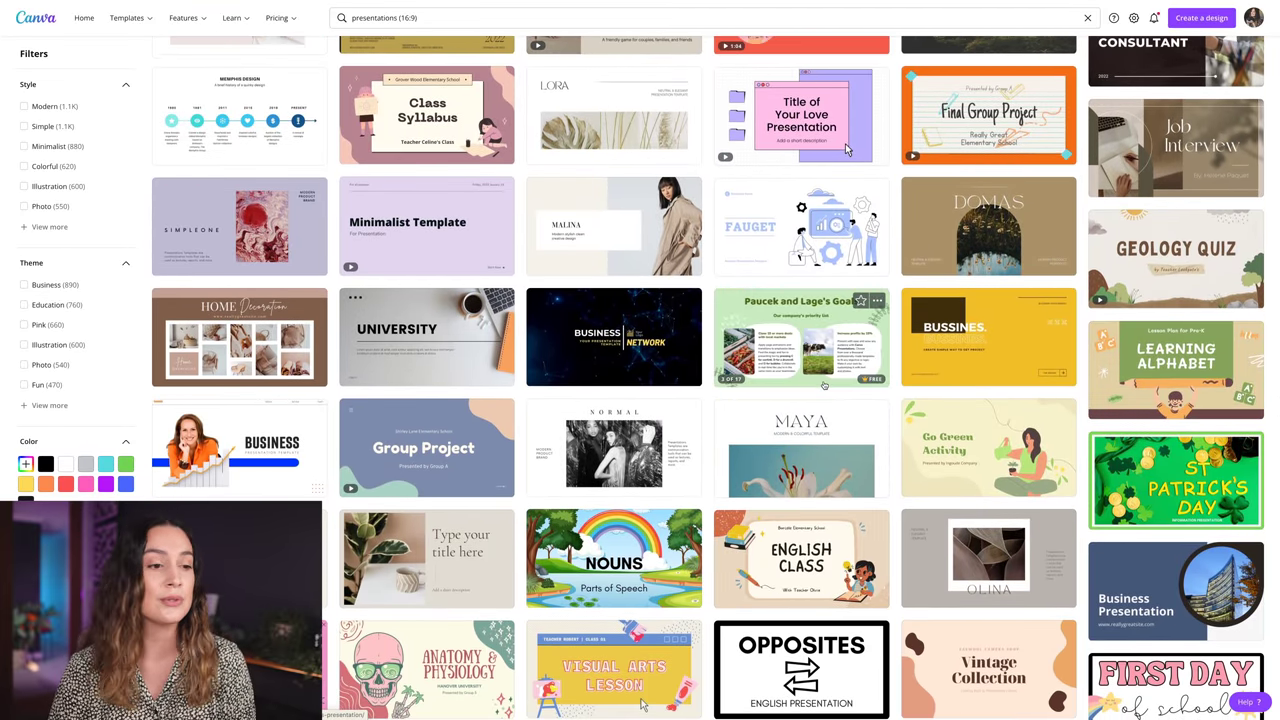
{"action": "scroll", "coordinate": [823, 385], "scroll_direction": "down", "scroll_amount": 1}
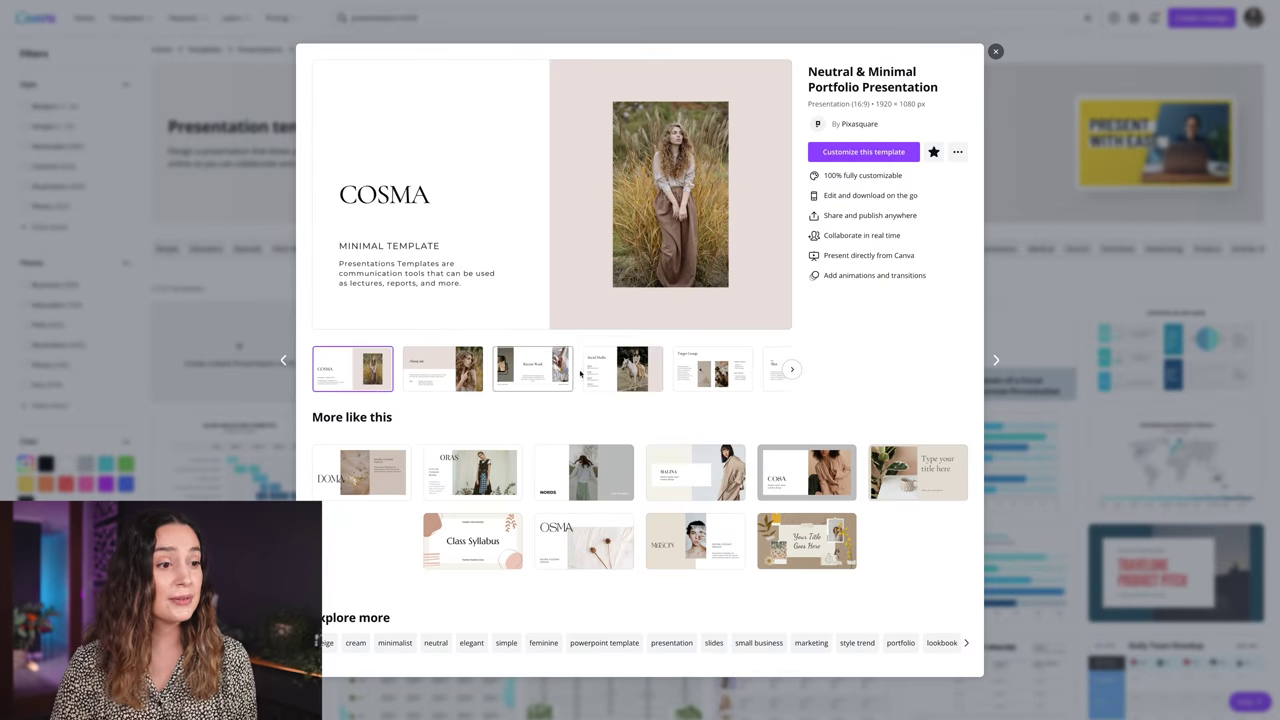
{"action": "left_click", "coordinate": [598, 371]}
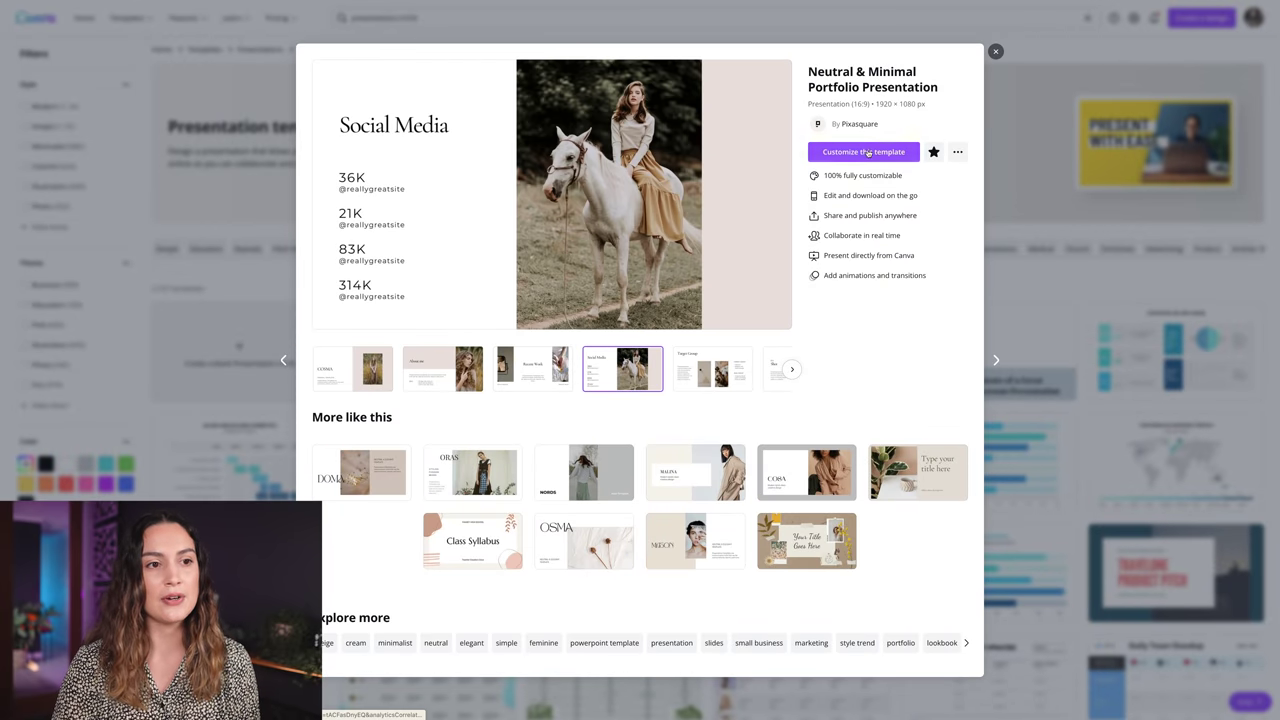
- Customize the Neutral & Minimal Portfolio template, resize it to 29.7 × 21 cm, and apply the Social Media layout
{"action": "left_click", "coordinate": [856, 154]}
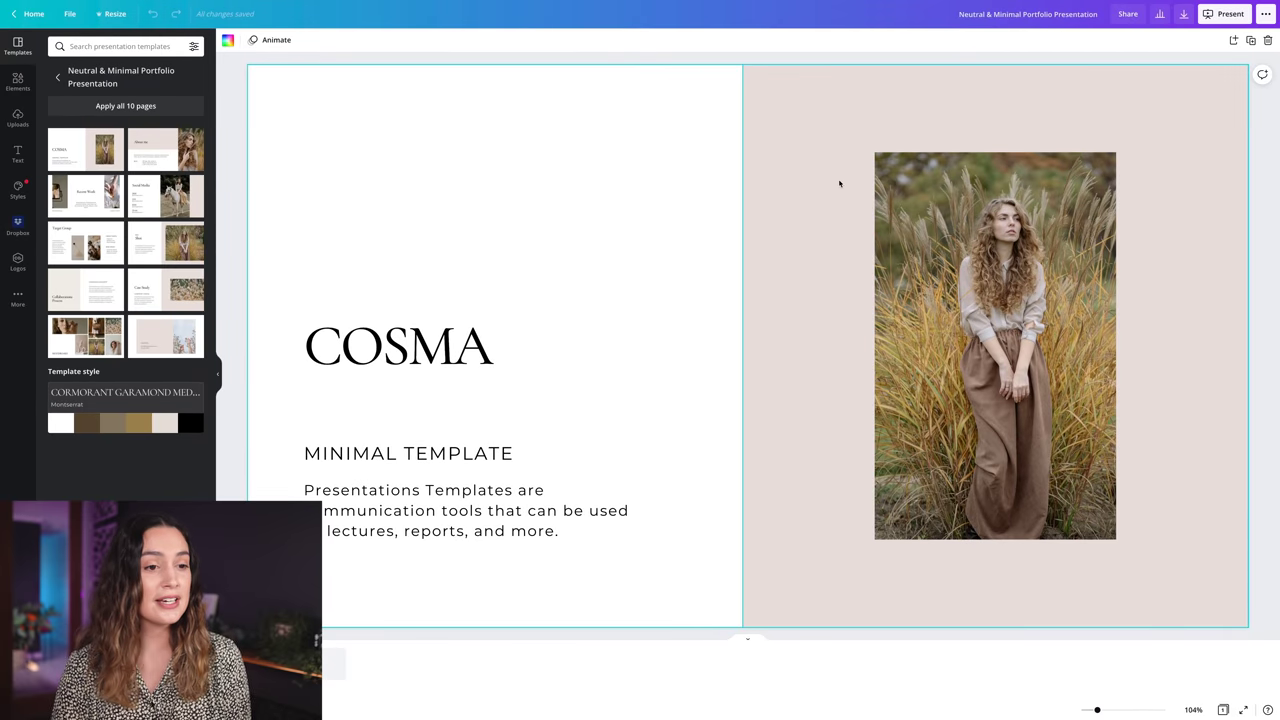
{"action": "left_click", "coordinate": [115, 15]}
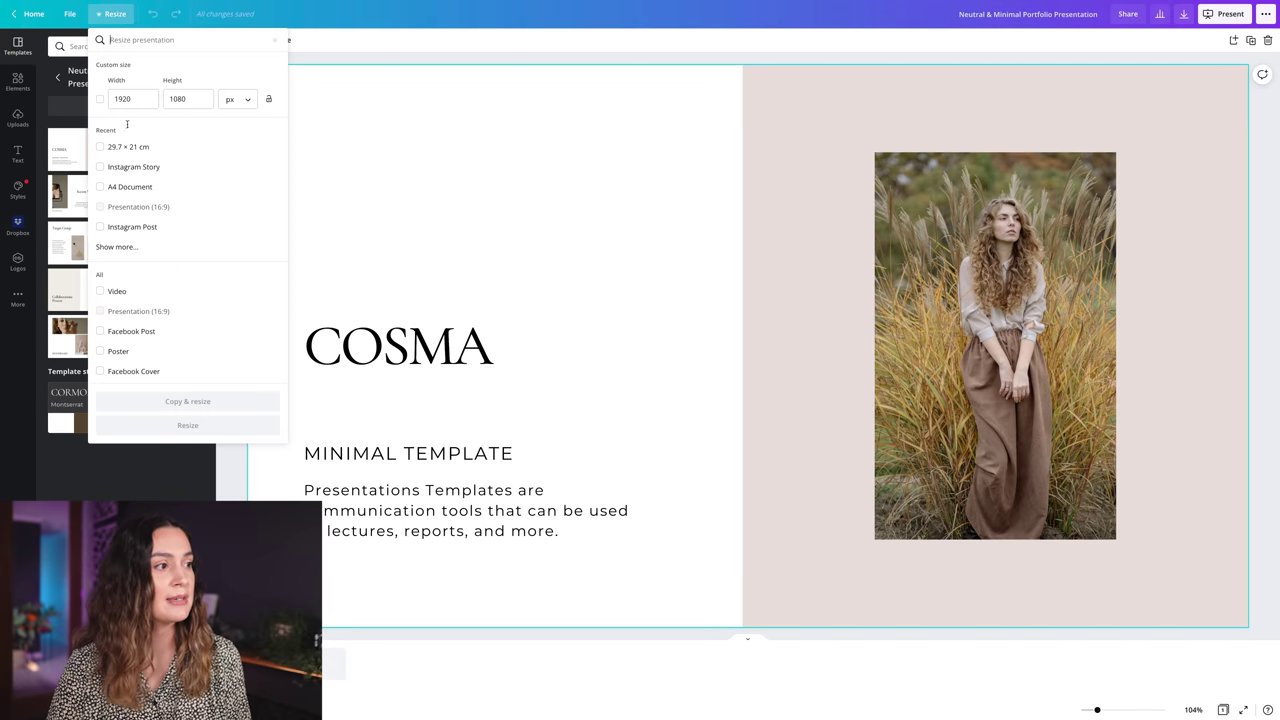
{"action": "left_click", "coordinate": [110, 147]}
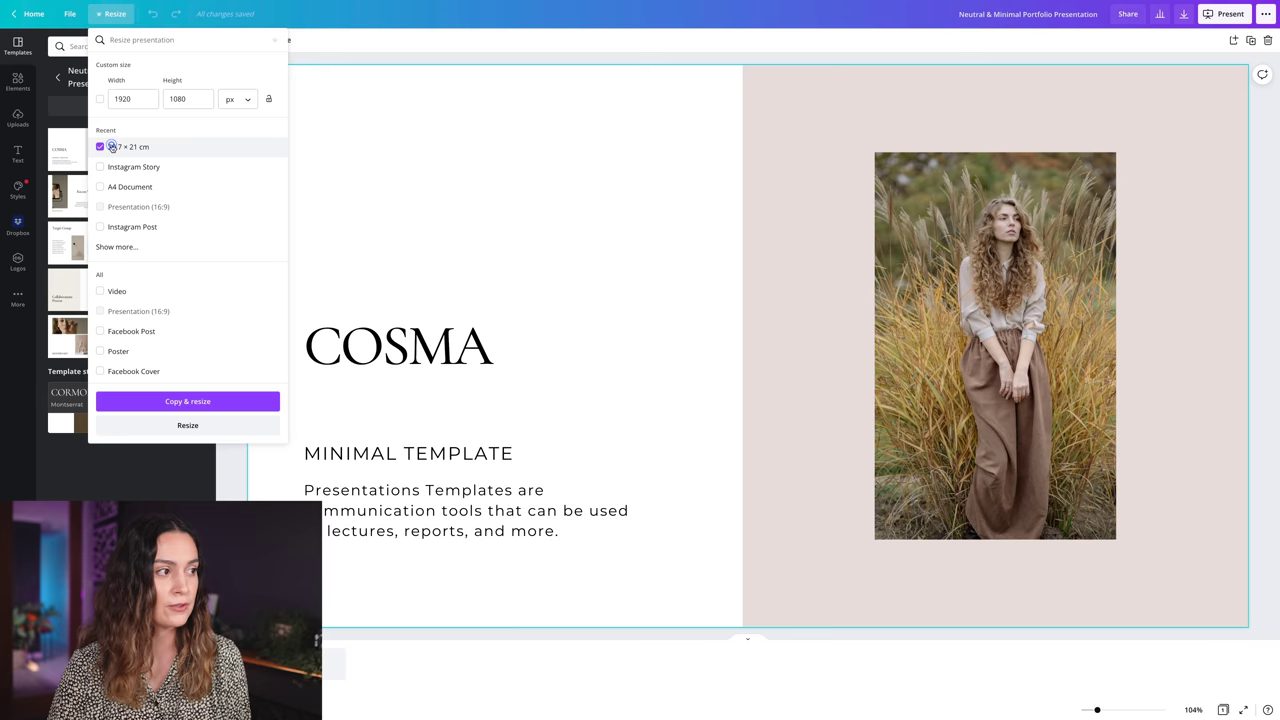
{"action": "left_click", "coordinate": [188, 426]}
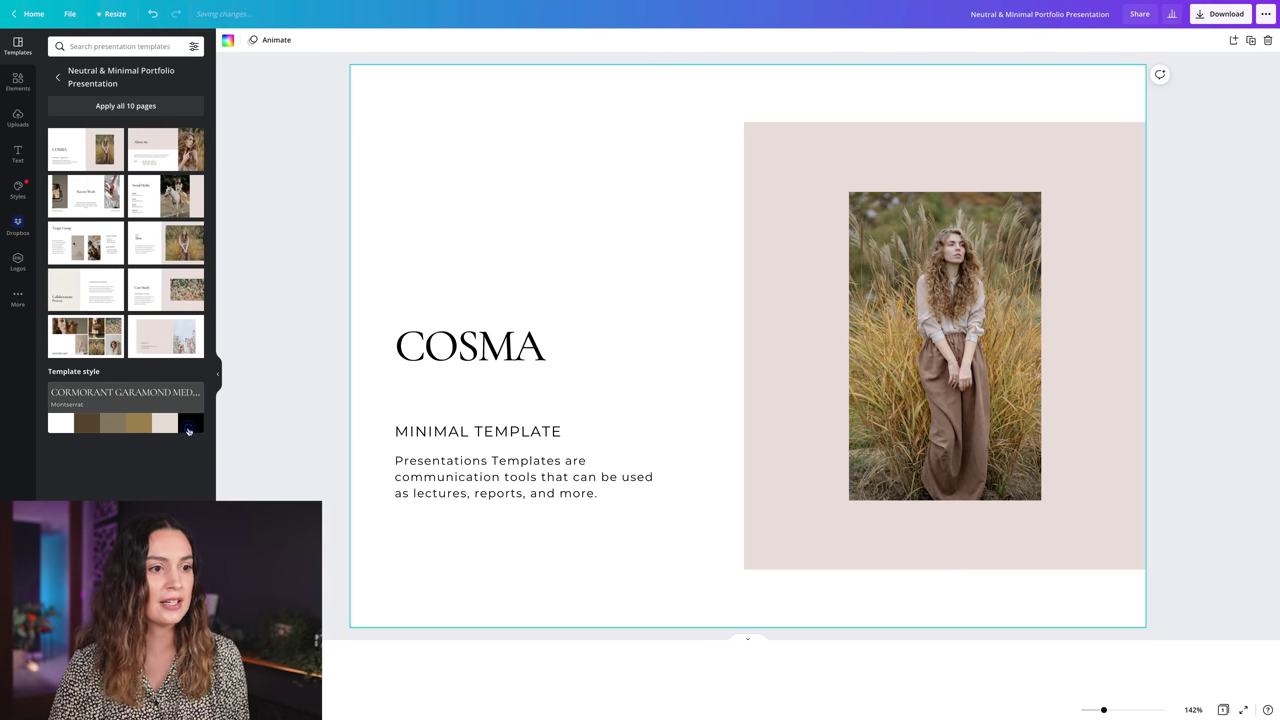
{"action": "left_click", "coordinate": [166, 197]}
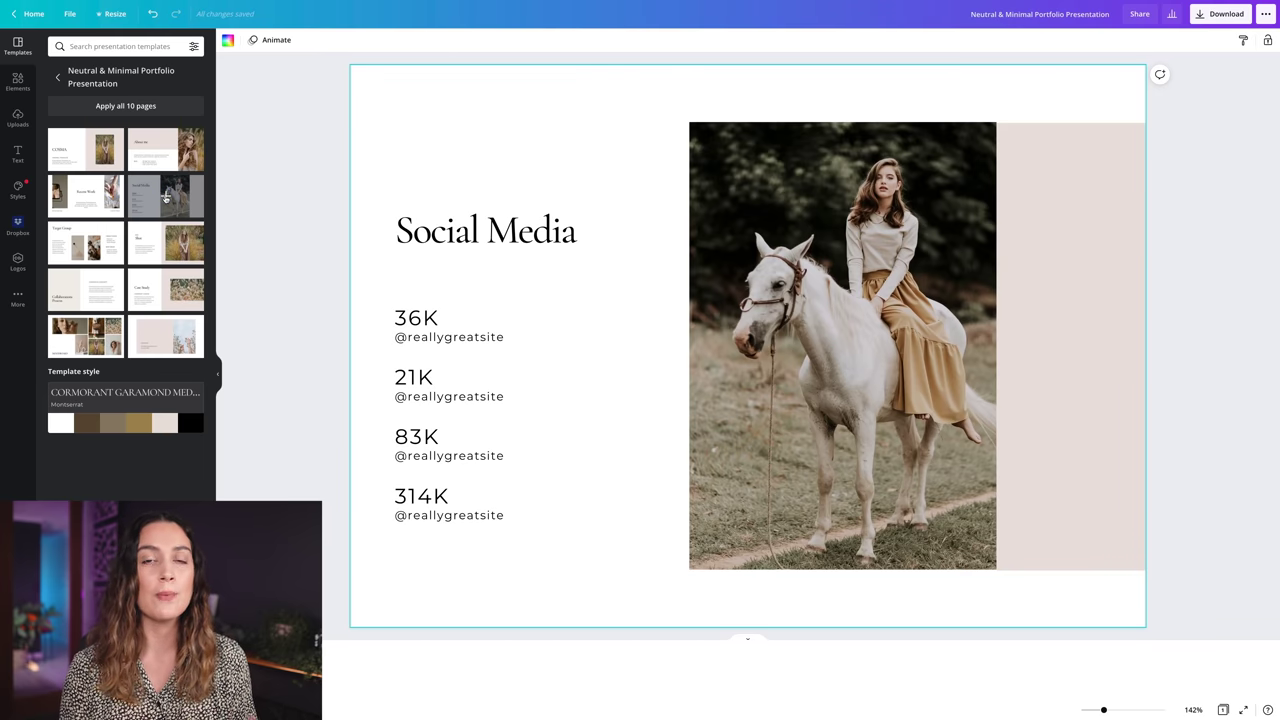
- Swap the horse photo for a Dropbox Lensbaby field photo and copy the pink block beside it
{"action": "left_click", "coordinate": [19, 226]}
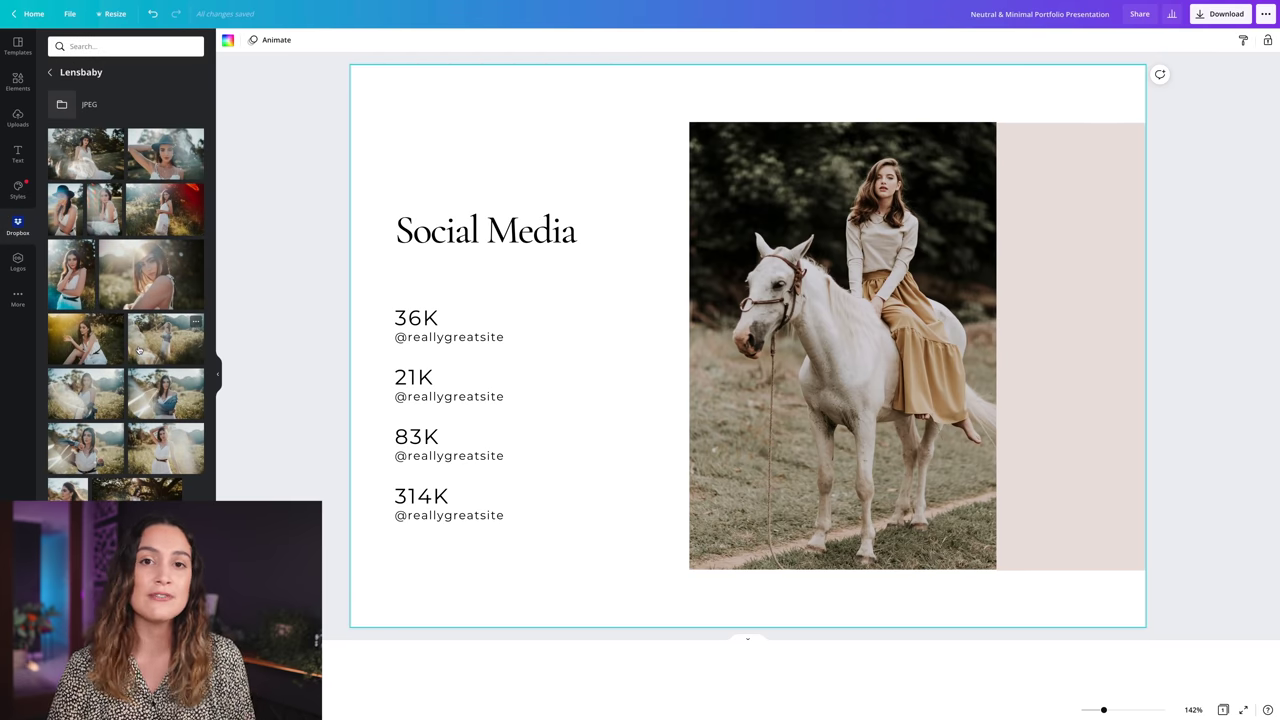
{"action": "left_click_drag", "start_coordinate": [164, 358], "coordinate": [800, 330]}
{"action": "left_click_drag", "start_coordinate": [376, 178], "coordinate": [417, 169]}
{"action": "left_click_drag", "start_coordinate": [417, 317], "coordinate": [834, 339], "text": "alt"}
- Reshape the pink block into a band reaching the right edge behind the heading
{"action": "left_click_drag", "start_coordinate": [858, 602], "coordinate": [858, 277]}
{"action": "left_click_drag", "start_coordinate": [934, 214], "coordinate": [1150, 214]}
{"action": "right_click", "coordinate": [997, 203]}
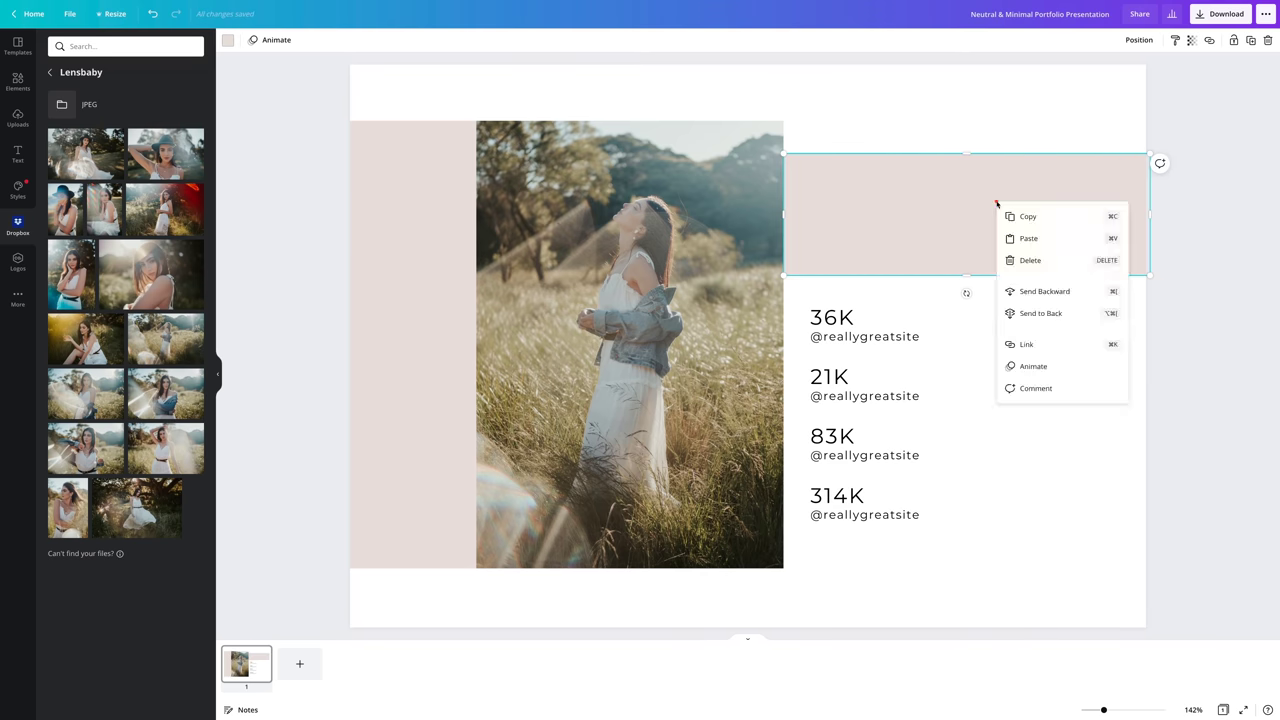
{"action": "left_click", "coordinate": [1034, 310]}
{"action": "left_click_drag", "start_coordinate": [966, 153], "coordinate": [966, 188]}
{"action": "left_click", "coordinate": [1171, 294]}
{"action": "double_click", "coordinate": [900, 230]}
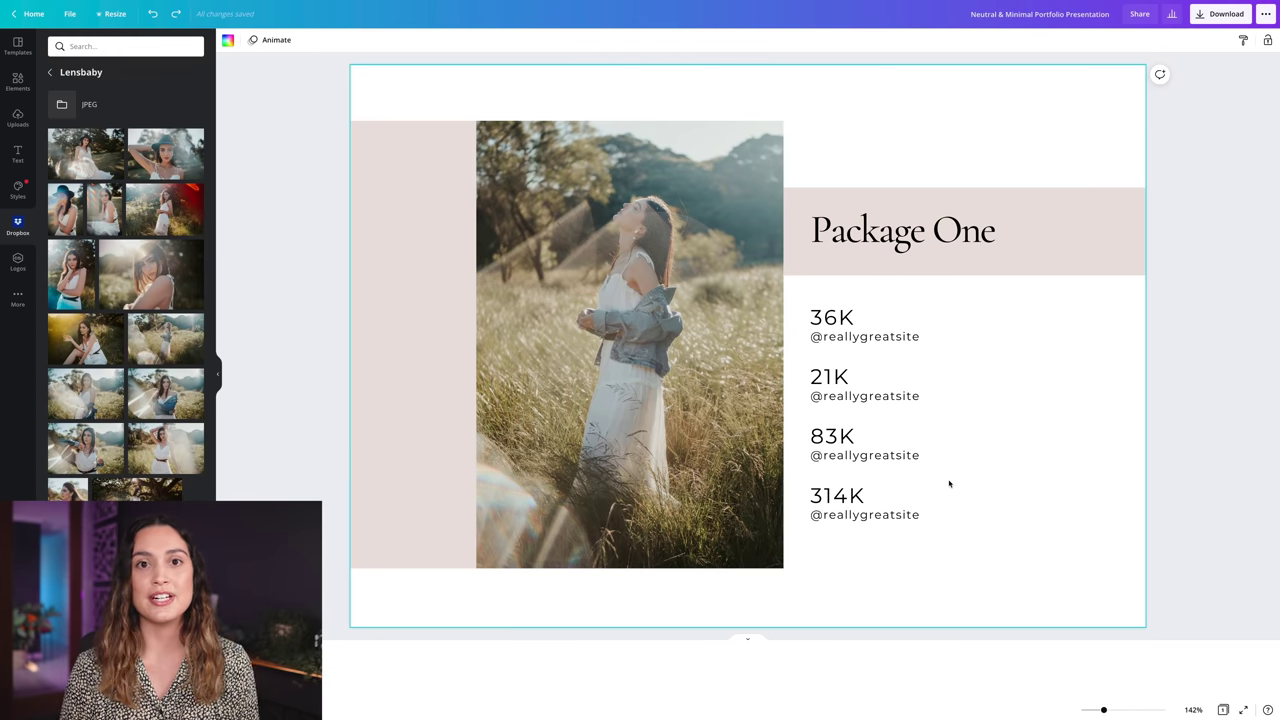
- Replace 36K with $PRICE and delete the 21K, 83K and 314K stats
{"action": "left_click", "coordinate": [877, 337]}
{"action": "key", "text": "Delete"}
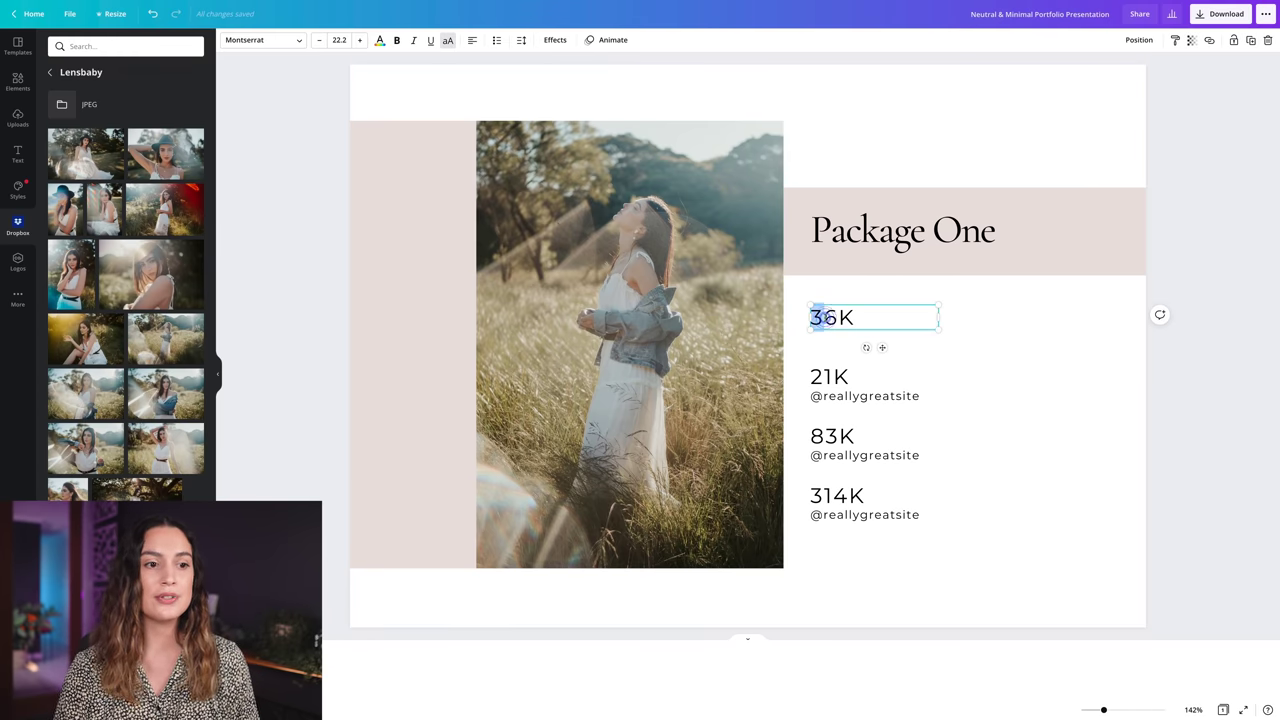
{"action": "double_click", "coordinate": [826, 317]}
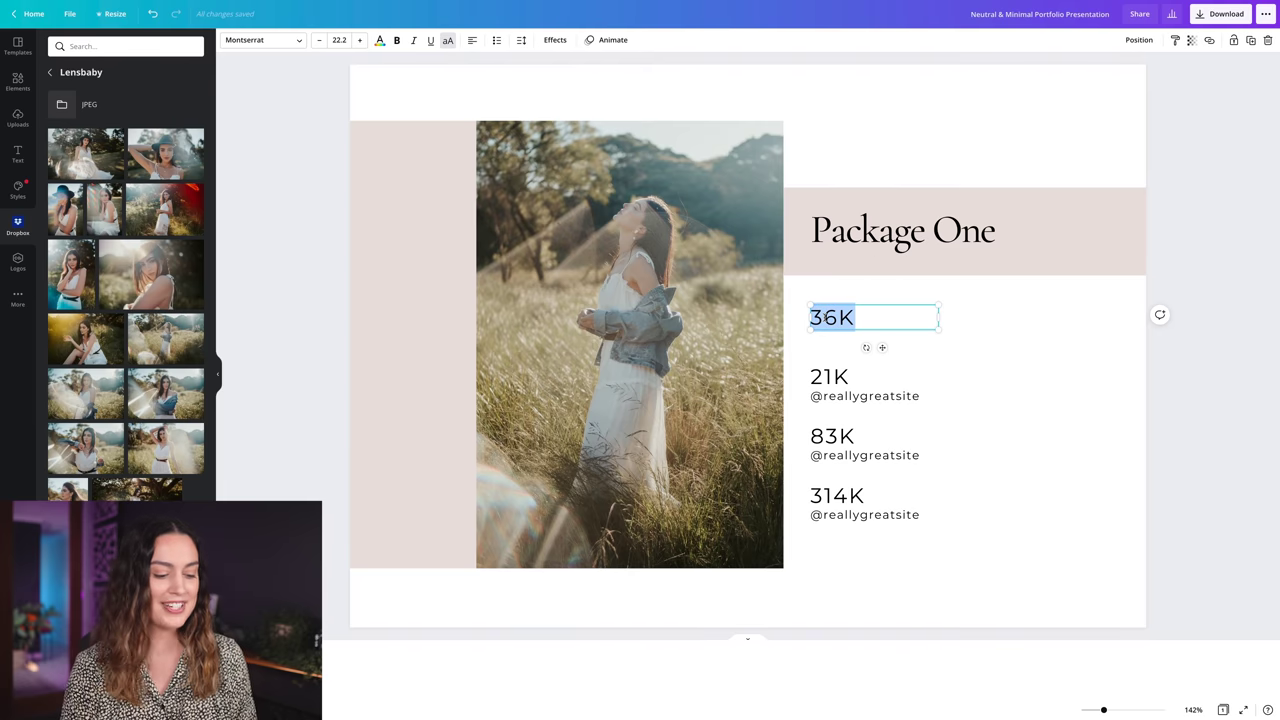
{"action": "type", "text": "$PRICE"}
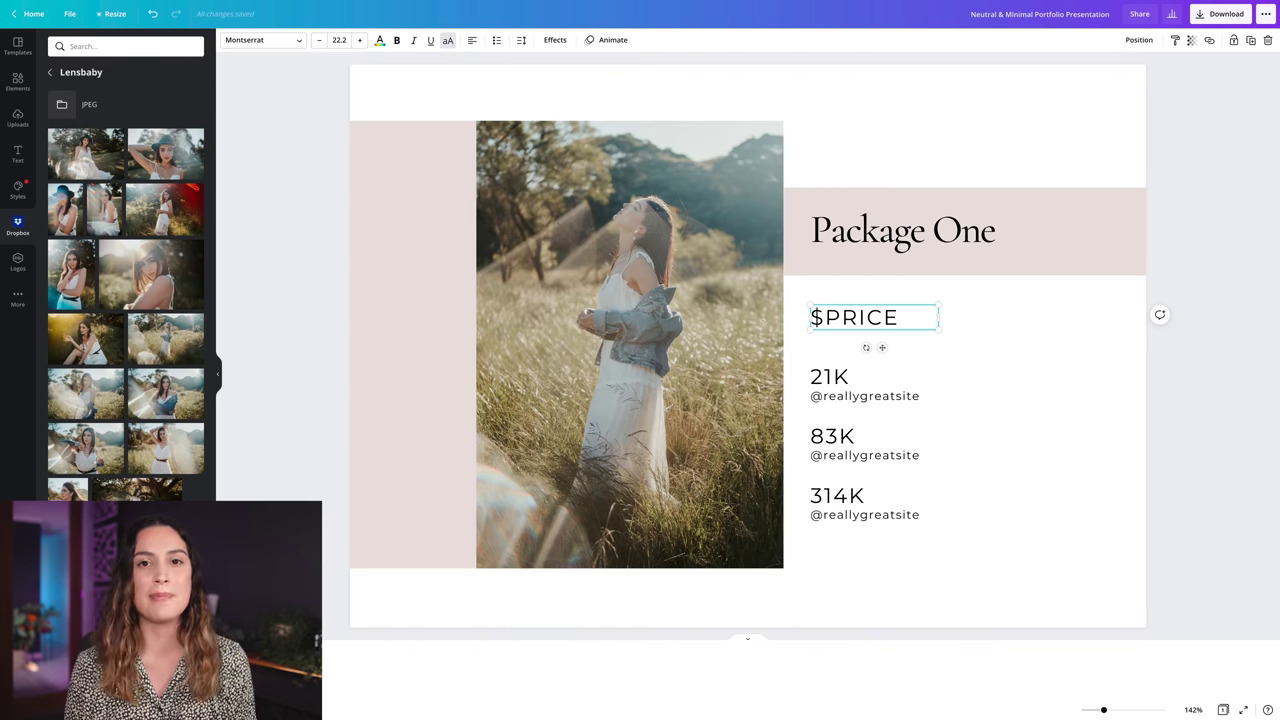
{"action": "left_click", "coordinate": [835, 378]}
{"action": "key", "text": "Delete"}
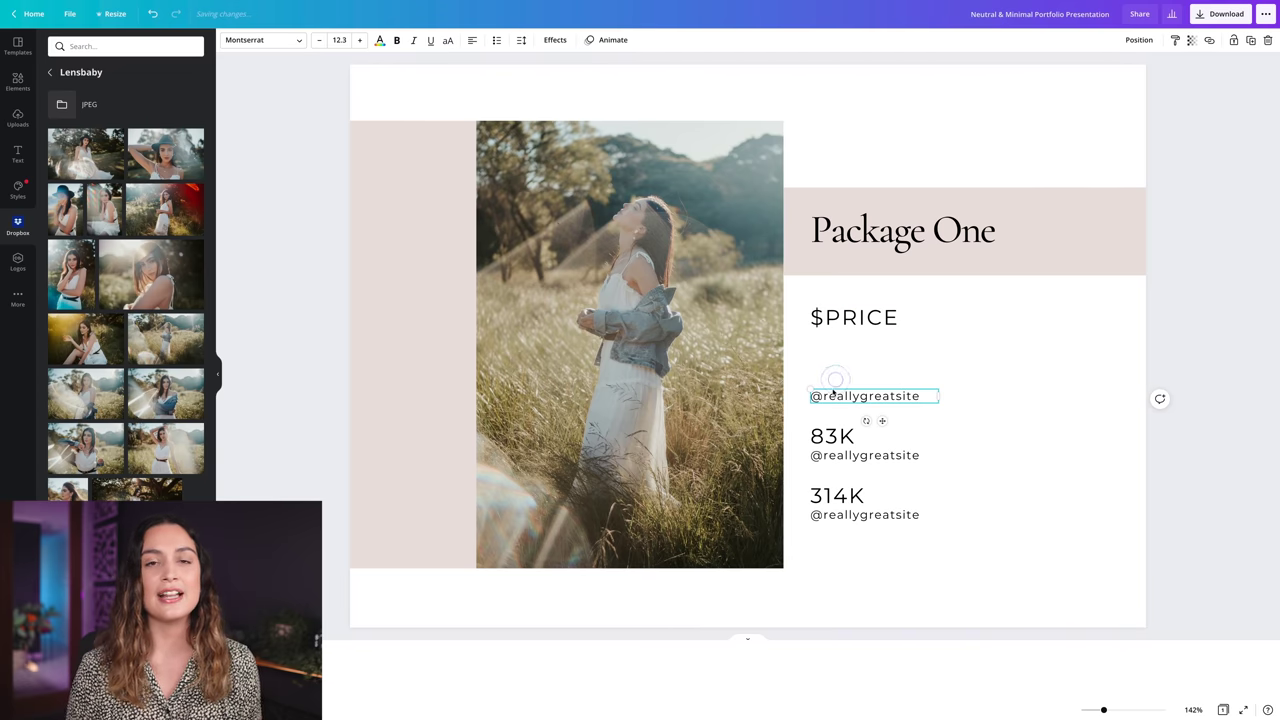
{"action": "left_click_drag", "start_coordinate": [808, 425], "coordinate": [871, 534]}
{"action": "key", "text": "Delete"}
{"action": "left_click_drag", "start_coordinate": [851, 400], "coordinate": [851, 352]}
- Write bullets: hours of coverage, photos delivered, how photos will be delivered, outfits and locations
{"action": "double_click", "coordinate": [843, 352]}
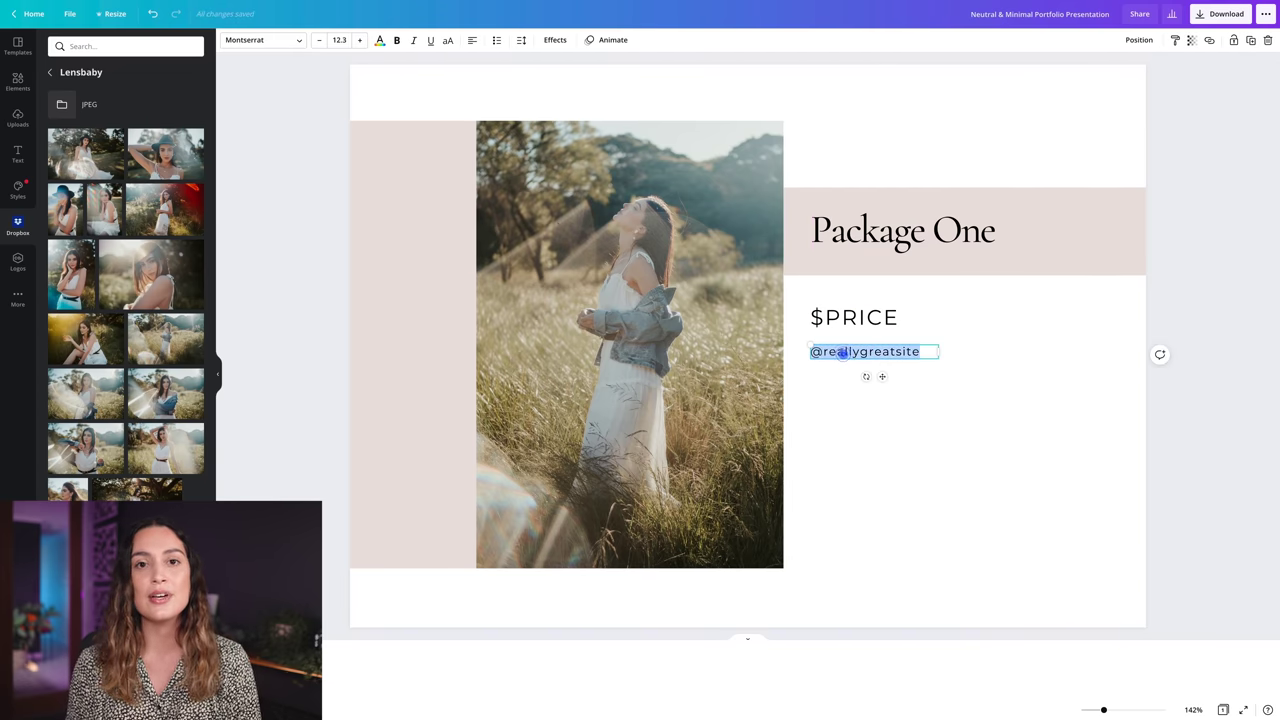
{"action": "type", "text": "hours of co"}
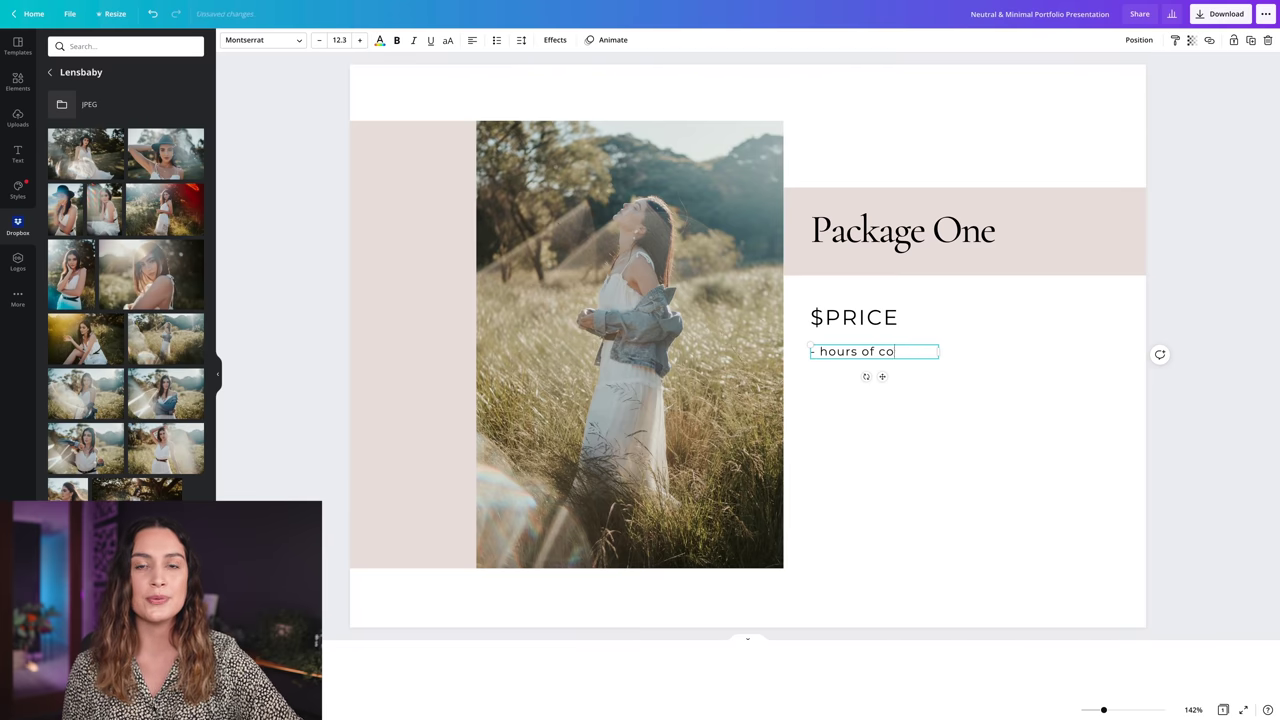
{"action": "type", "text": "verage"}
{"action": "left_click_drag", "start_coordinate": [938, 359], "coordinate": [1038, 360]}
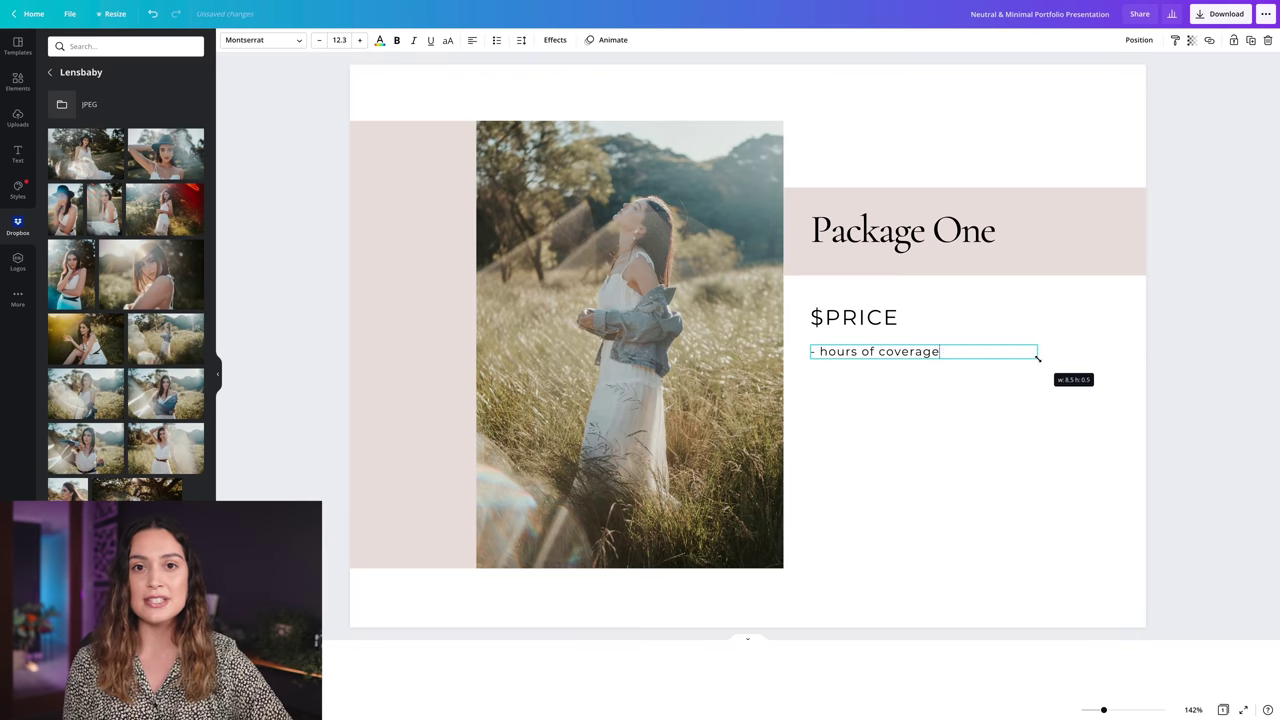
{"action": "key", "text": "Return"}
{"action": "type", "text": "- number of photos delivered"}
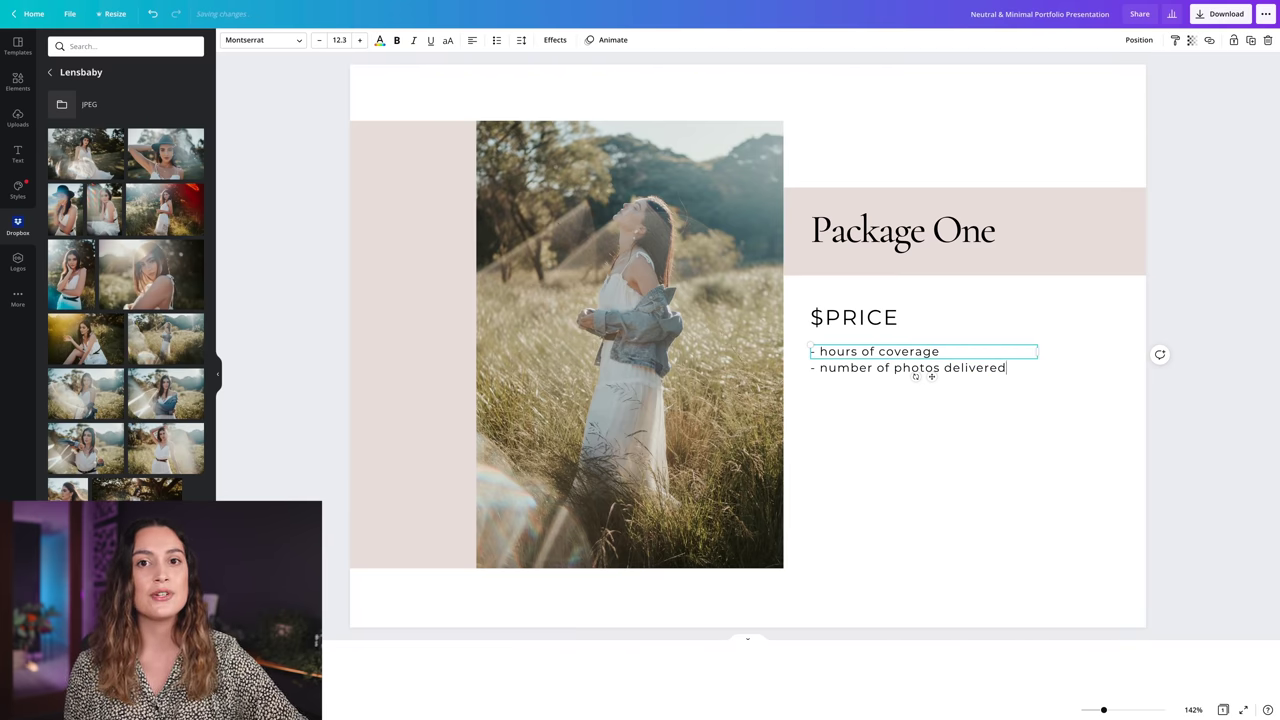
{"action": "key", "text": "Escape"}
{"action": "type", "text": "how photos will"}
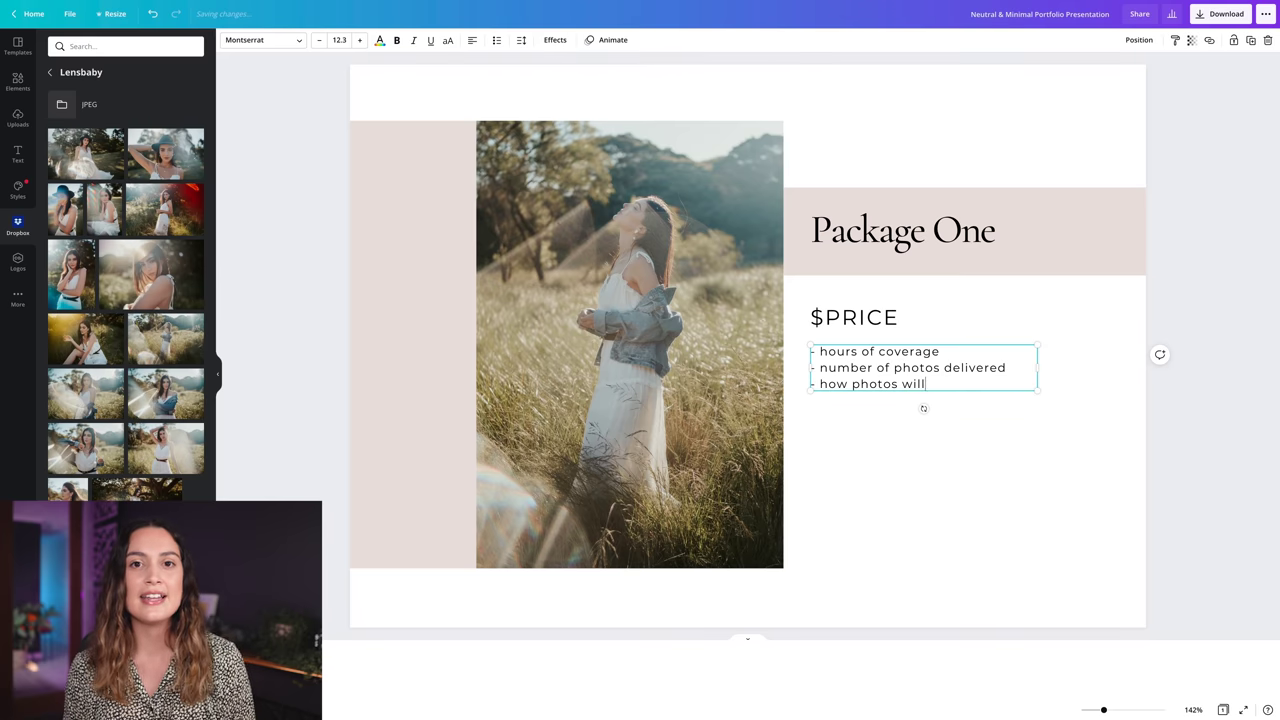
{"action": "type", "text": " be delivered"}
{"action": "key", "text": "Return"}
{"action": "type", "text": "- numbe"}
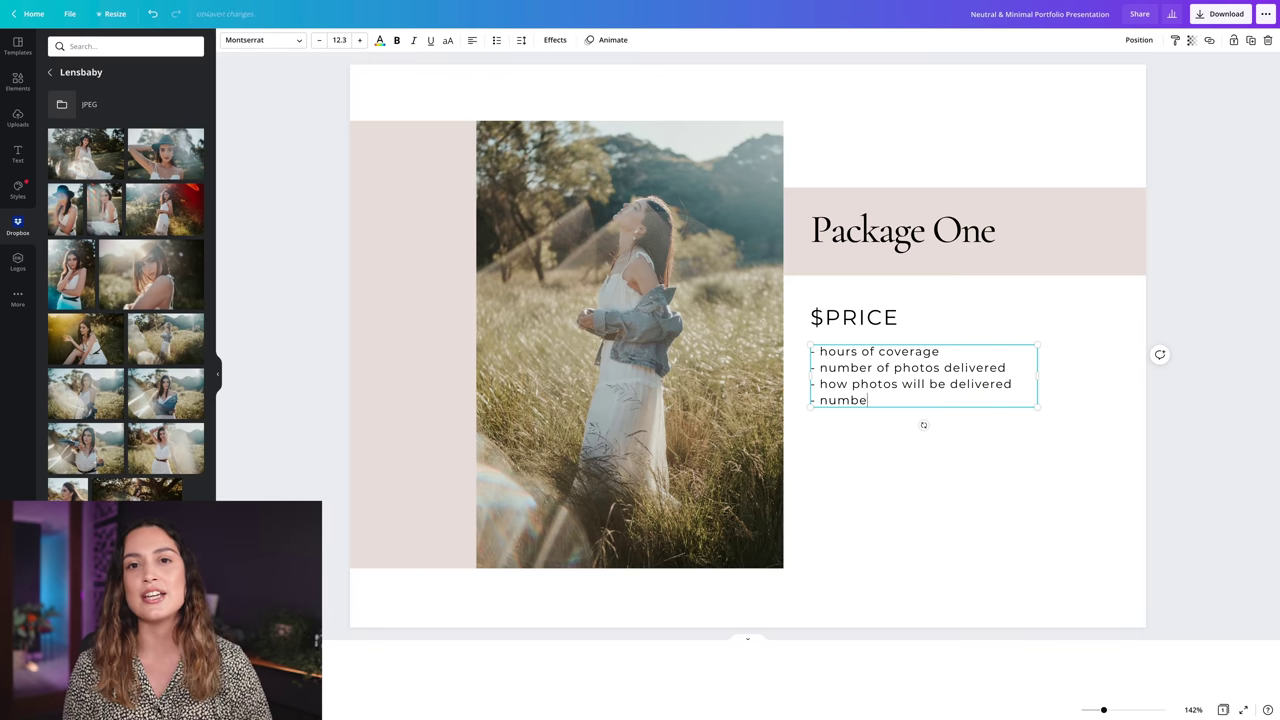
{"action": "type", "text": "r of outfits and locations"}
{"action": "left_click", "coordinate": [460, 323]}
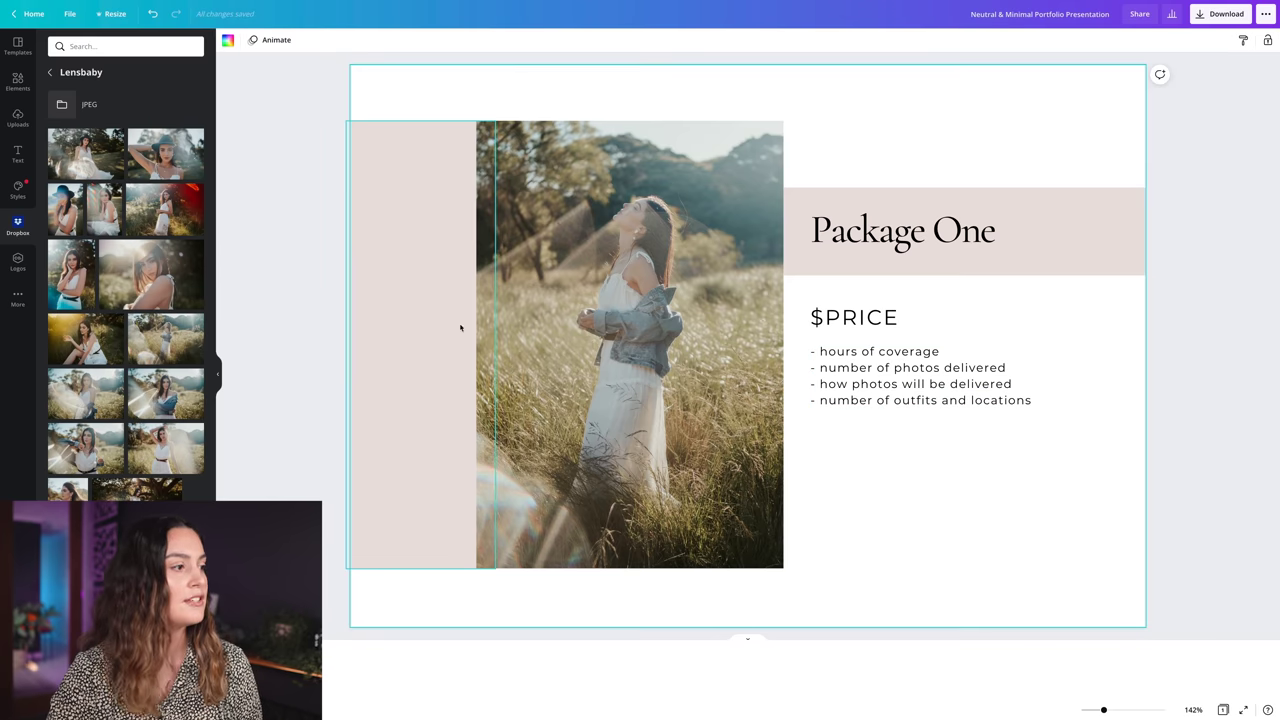
- Add the brand-kit logo and shrink it into place below the bullet list
{"action": "left_click", "coordinate": [17, 264]}
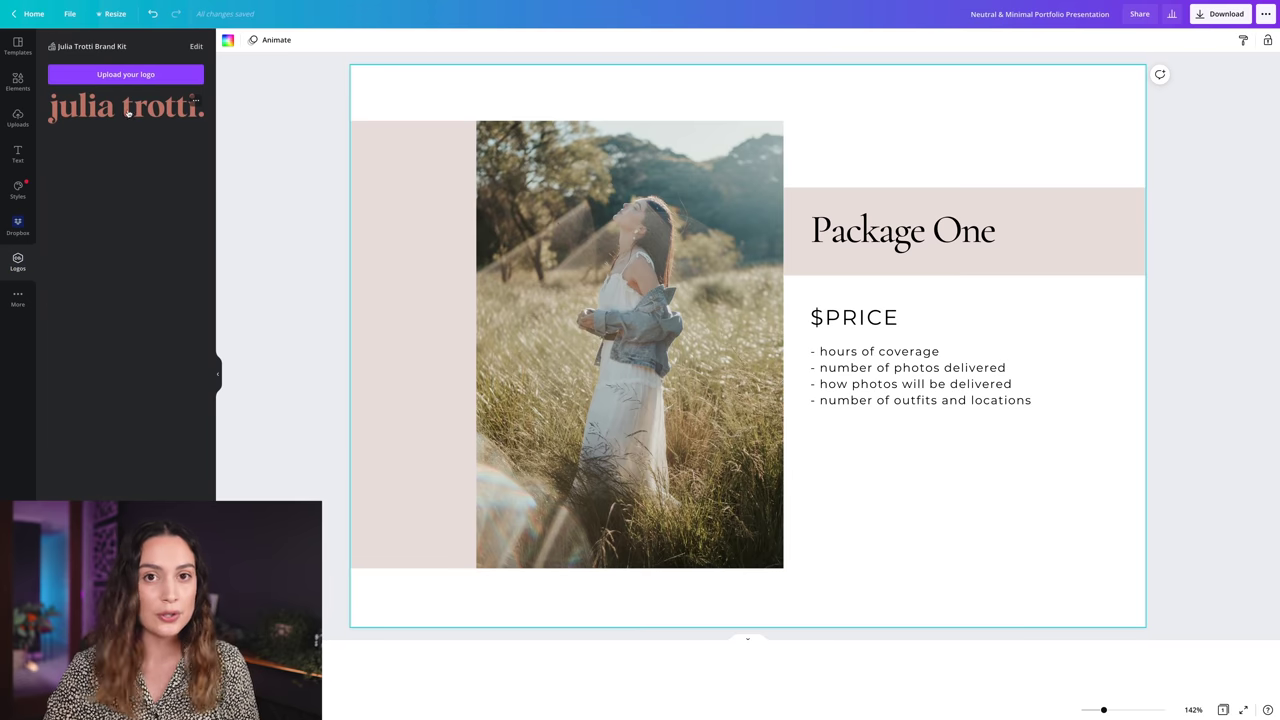
{"action": "left_click", "coordinate": [129, 108]}
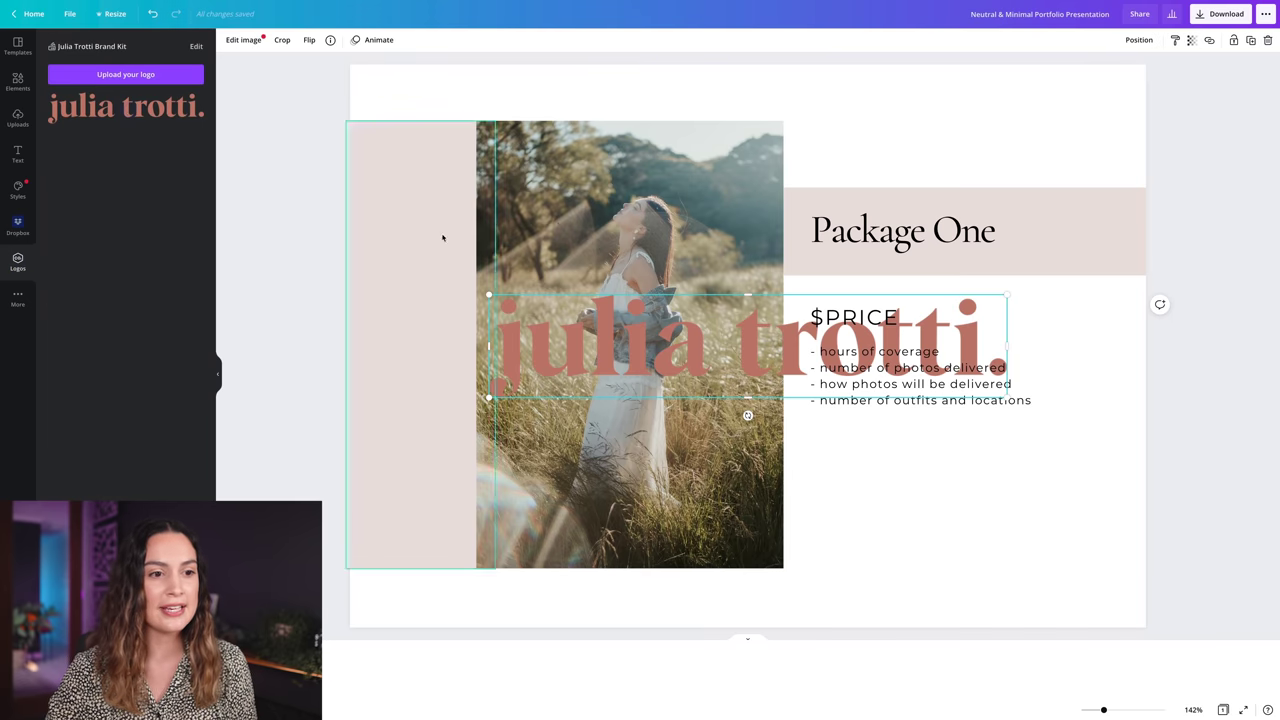
{"action": "left_click_drag", "start_coordinate": [963, 388], "coordinate": [985, 505]}
{"action": "left_click", "coordinate": [971, 443]}
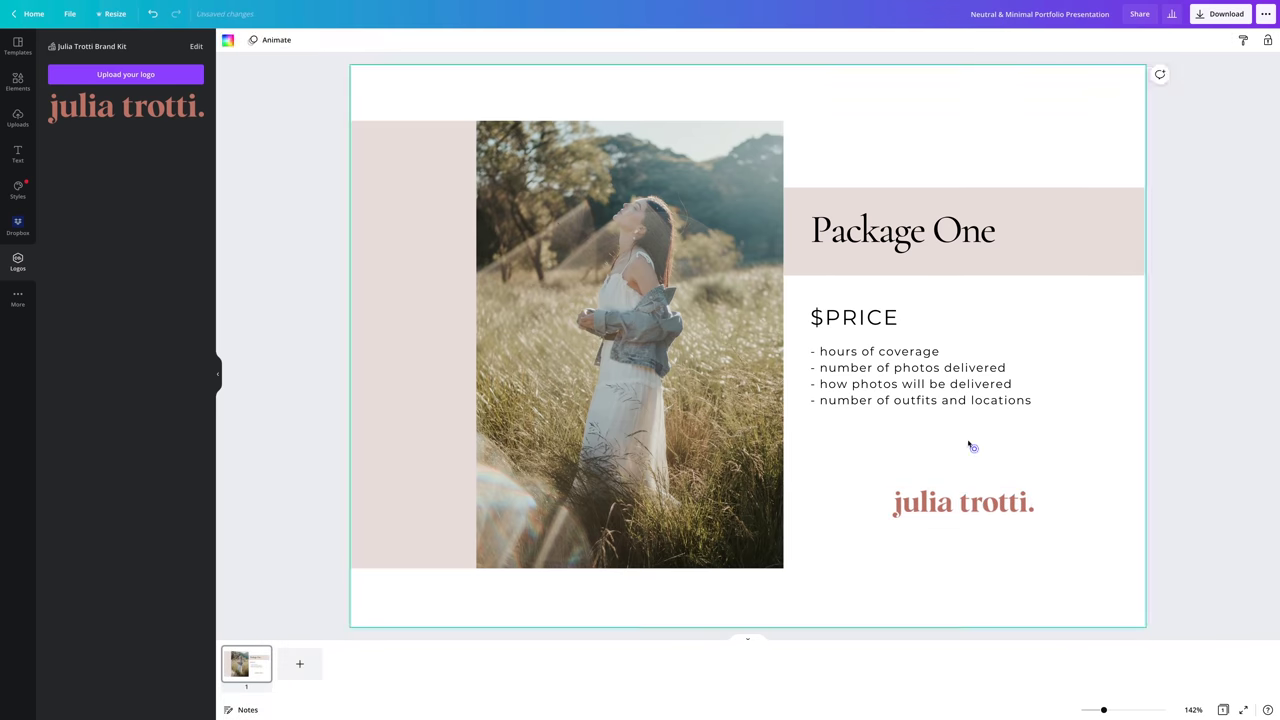
- Duplicate the text box below the logo and enter the phone number, e-mail address and website
{"action": "left_click", "coordinate": [920, 383]}
{"action": "key", "text": "ctrl+d"}
{"action": "left_click_drag", "start_coordinate": [937, 437], "coordinate": [954, 608]}
{"action": "key", "text": "Return"}
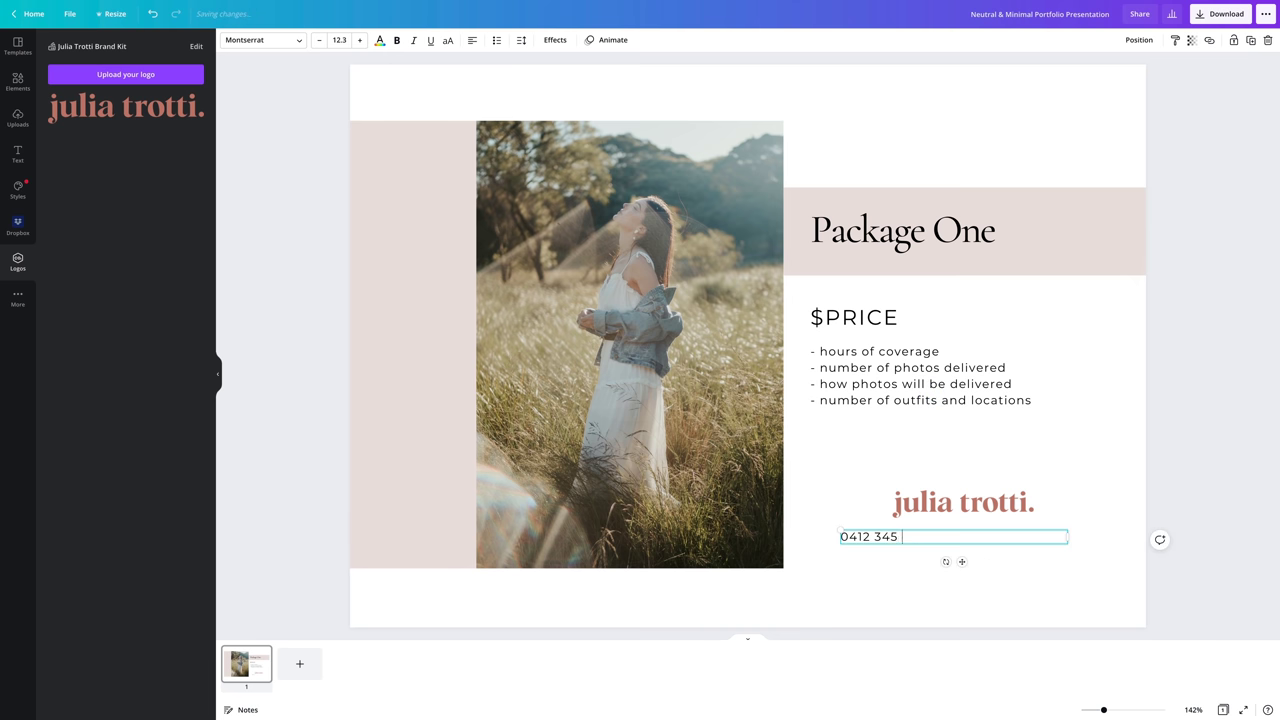
{"action": "key", "text": "Return"}
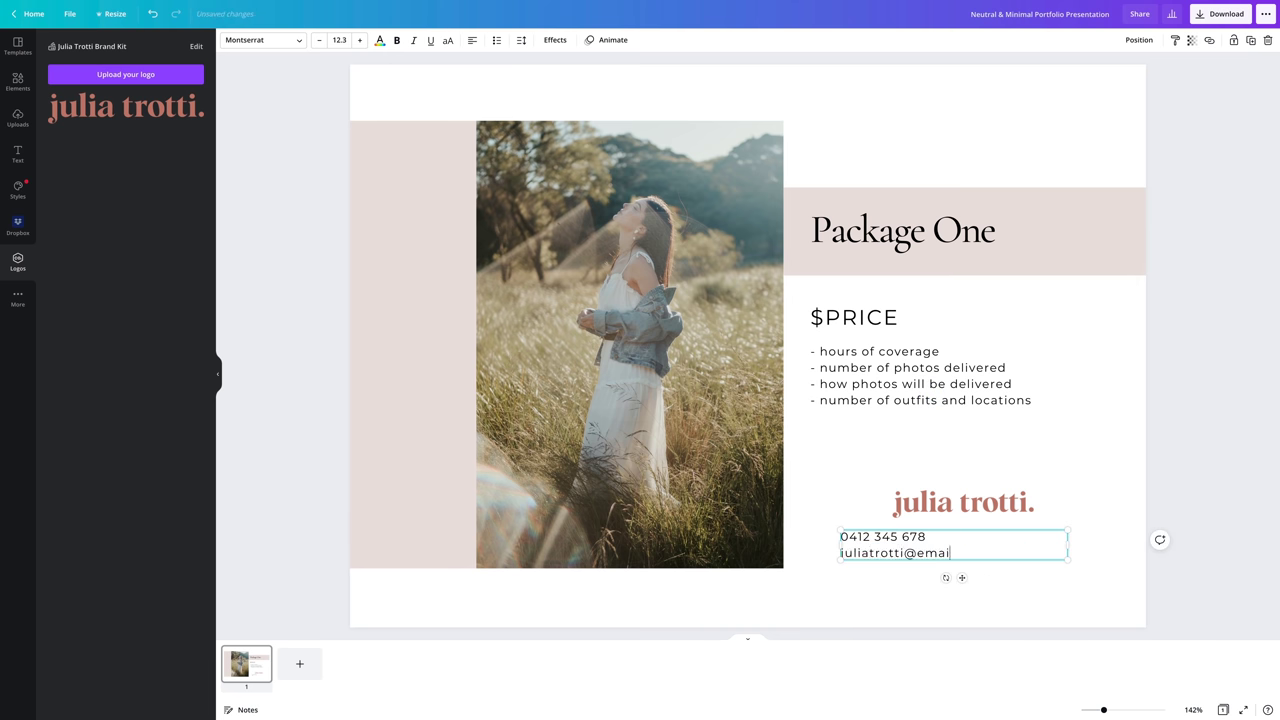
{"action": "key", "text": "Return"}
{"action": "type", "text": "www.juliatrotti.com"}
- Centre-align the contact lines, shrink the box, and centre it under the logo
{"action": "key", "text": "ctrl+a"}
{"action": "key", "text": "ctrl+shift+c"}
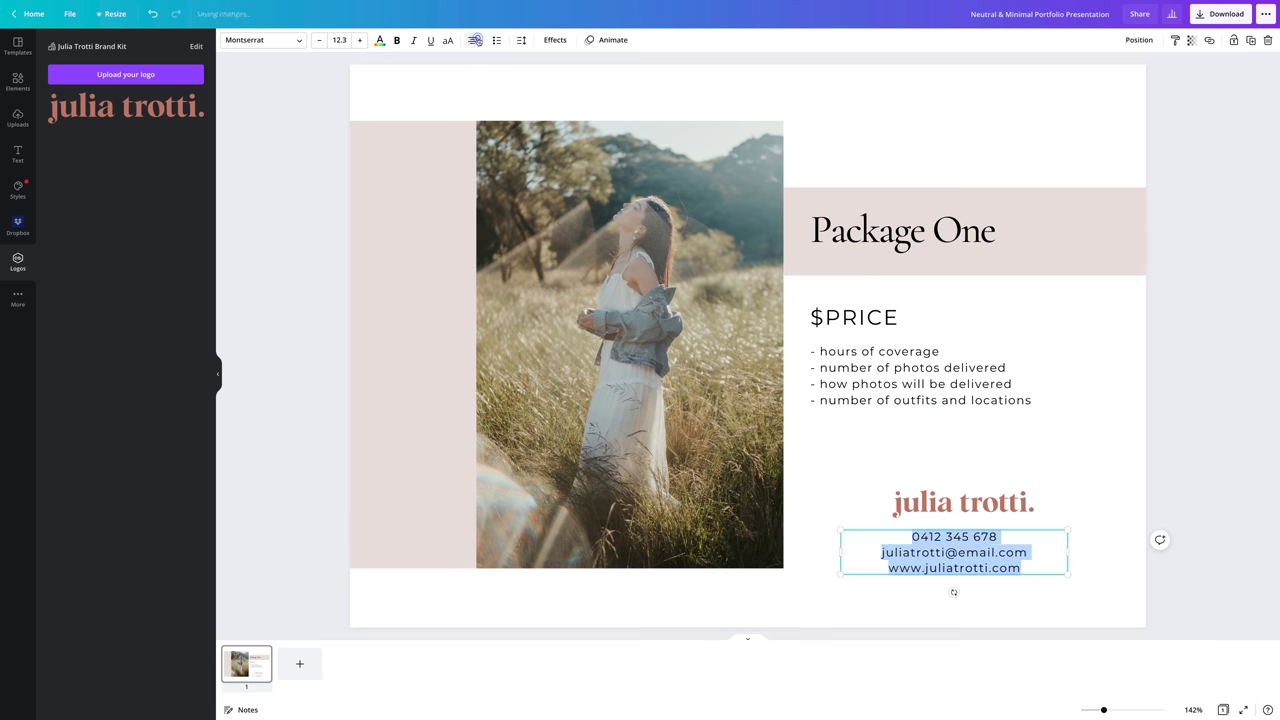
{"action": "left_click_drag", "start_coordinate": [1067, 576], "coordinate": [1012, 563]}
{"action": "left_click_drag", "start_coordinate": [930, 548], "coordinate": [962, 548]}
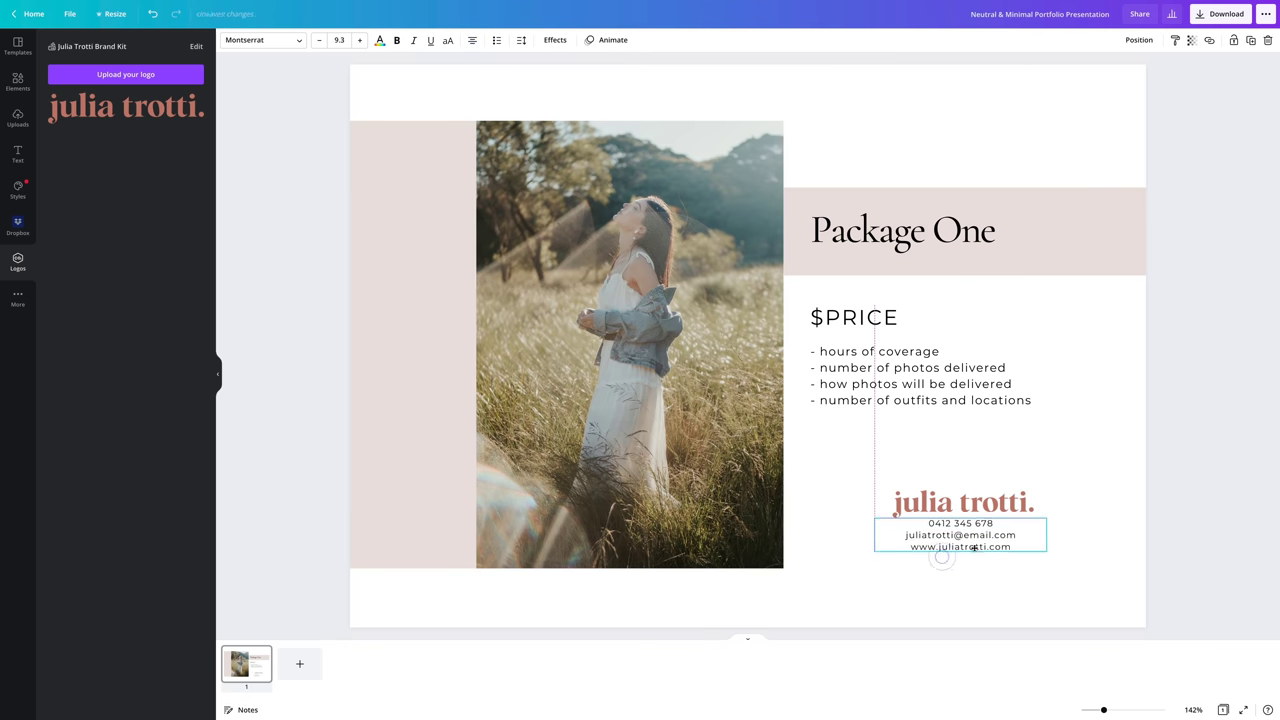
{"action": "left_click", "coordinate": [1003, 600]}
- Duplicate the page, swap in a close-up portrait, and retitle it Package Two
{"action": "left_click", "coordinate": [260, 656]}
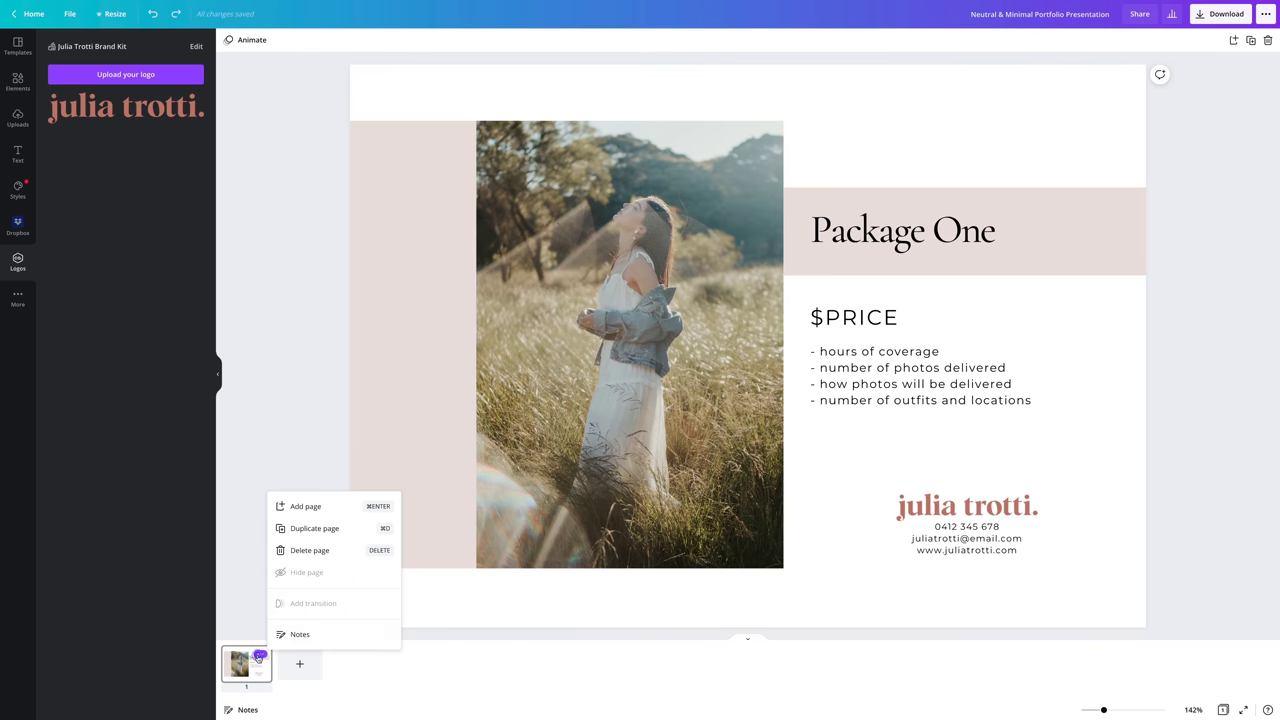
{"action": "left_click", "coordinate": [318, 533]}
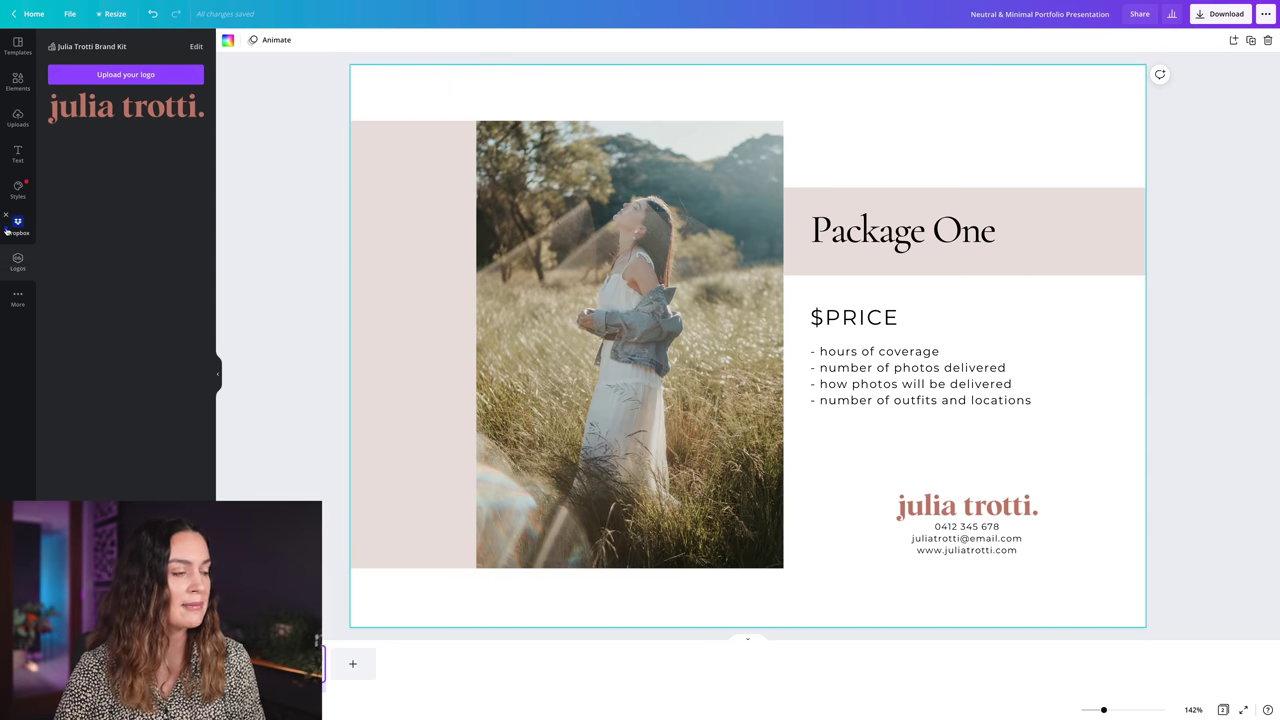
{"action": "left_click_drag", "start_coordinate": [172, 278], "coordinate": [620, 330]}
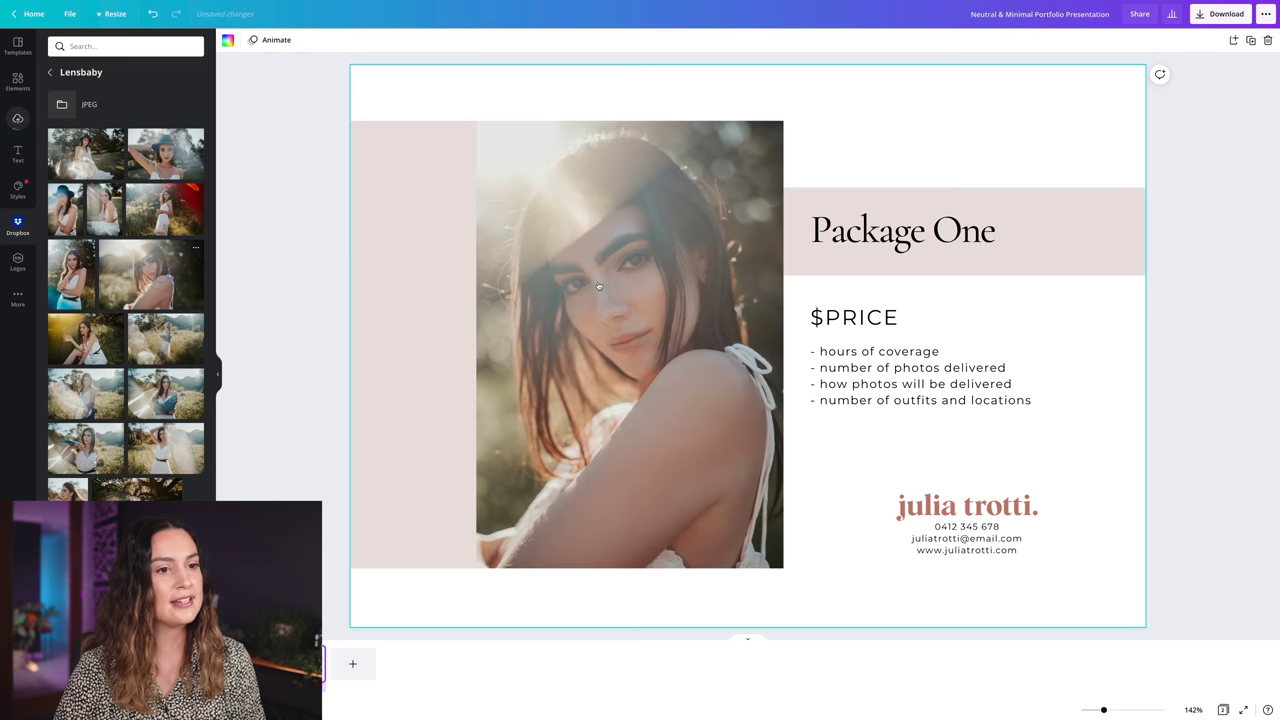
{"action": "left_click", "coordinate": [970, 232]}
{"action": "double_click", "coordinate": [966, 232]}
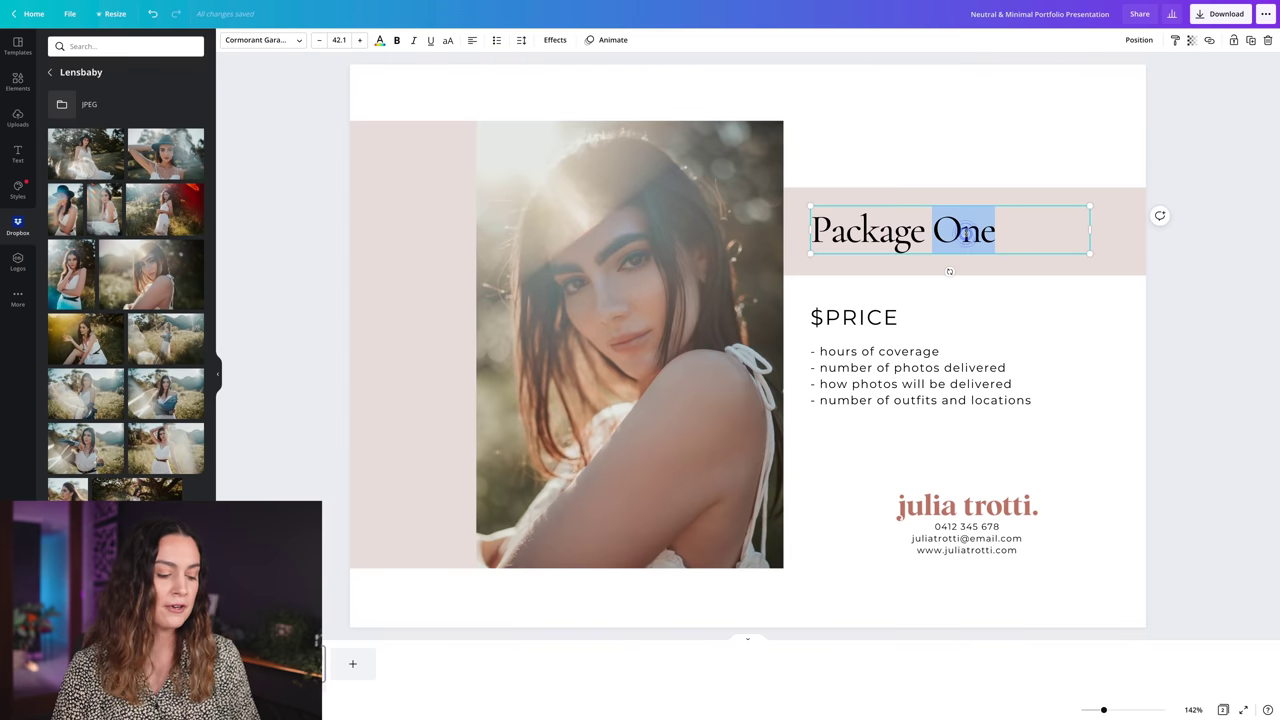
{"action": "type", "text": "Two"}
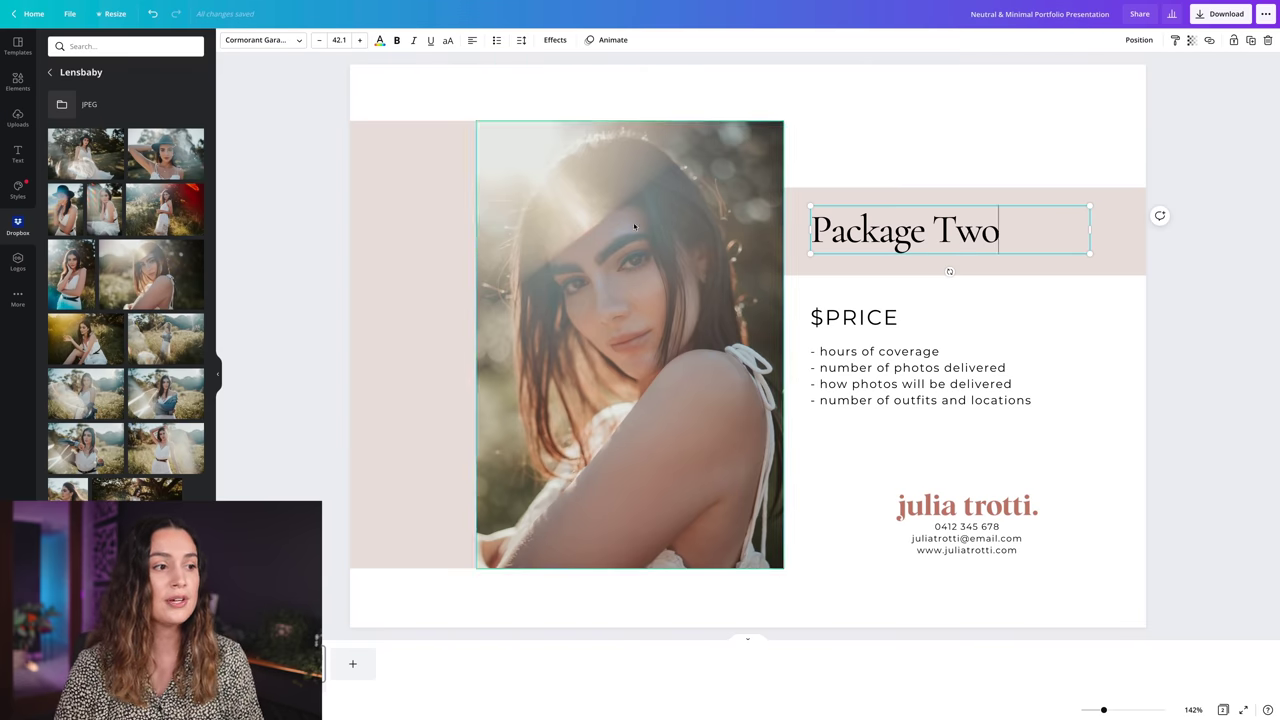
- Shift the pink rectangle right and stretch it taller at top and bottom
{"action": "left_click_drag", "start_coordinate": [406, 278], "coordinate": [488, 280]}
{"action": "left_click_drag", "start_coordinate": [504, 121], "coordinate": [504, 101]}
{"action": "left_click_drag", "start_coordinate": [504, 568], "coordinate": [550, 600]}
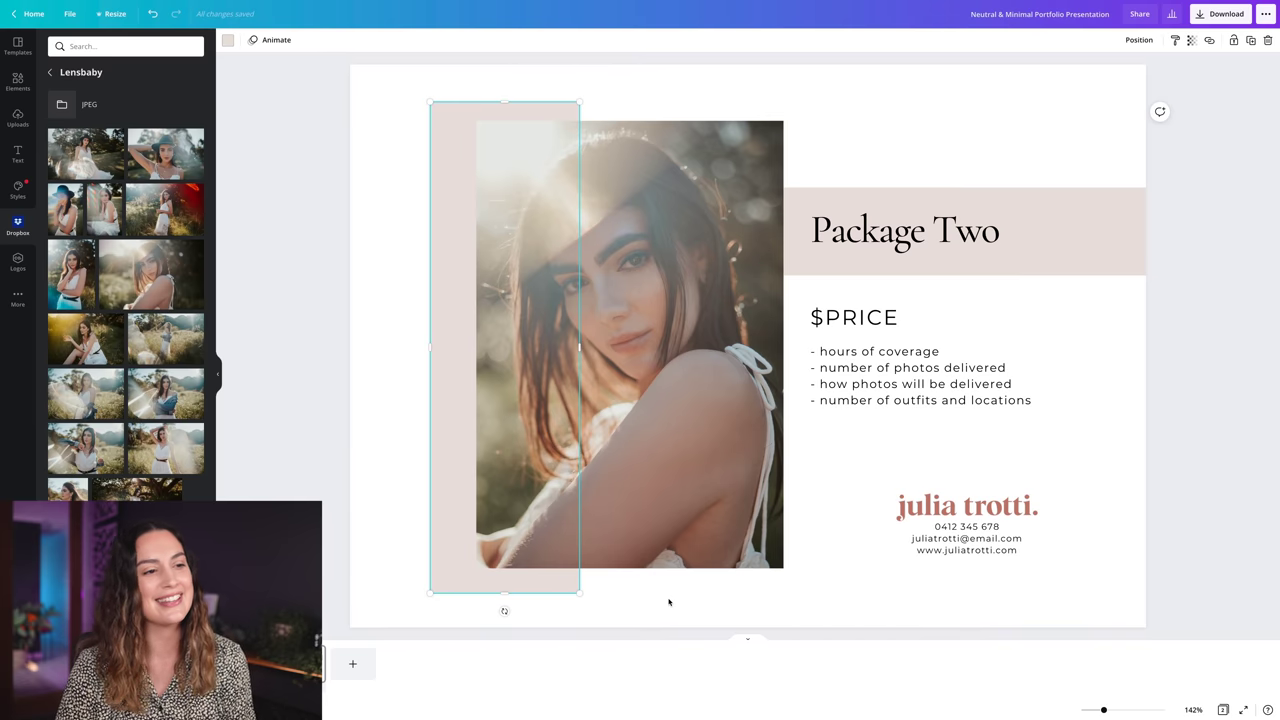
{"action": "left_click", "coordinate": [668, 599]}
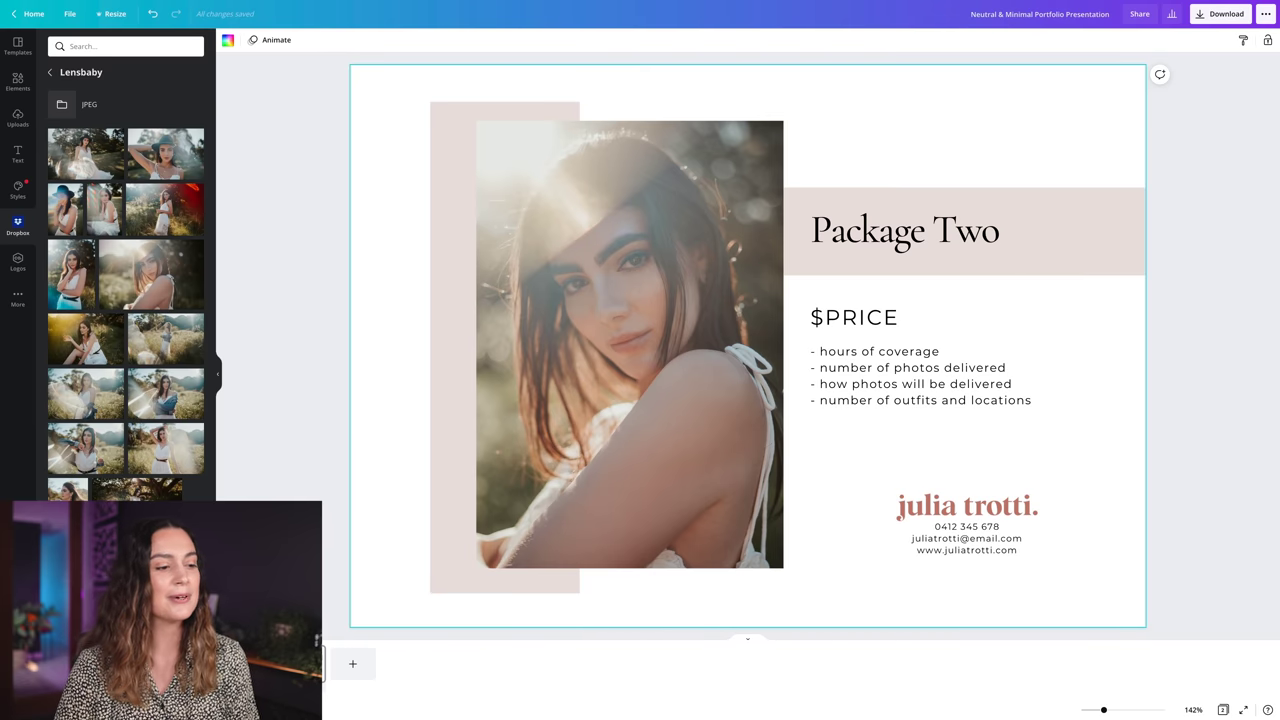
{"action": "right_click", "coordinate": [324, 648]}
- Duplicate the Package Two page, swap in another field portrait, and widen the pink panel
{"action": "left_click", "coordinate": [369, 528]}
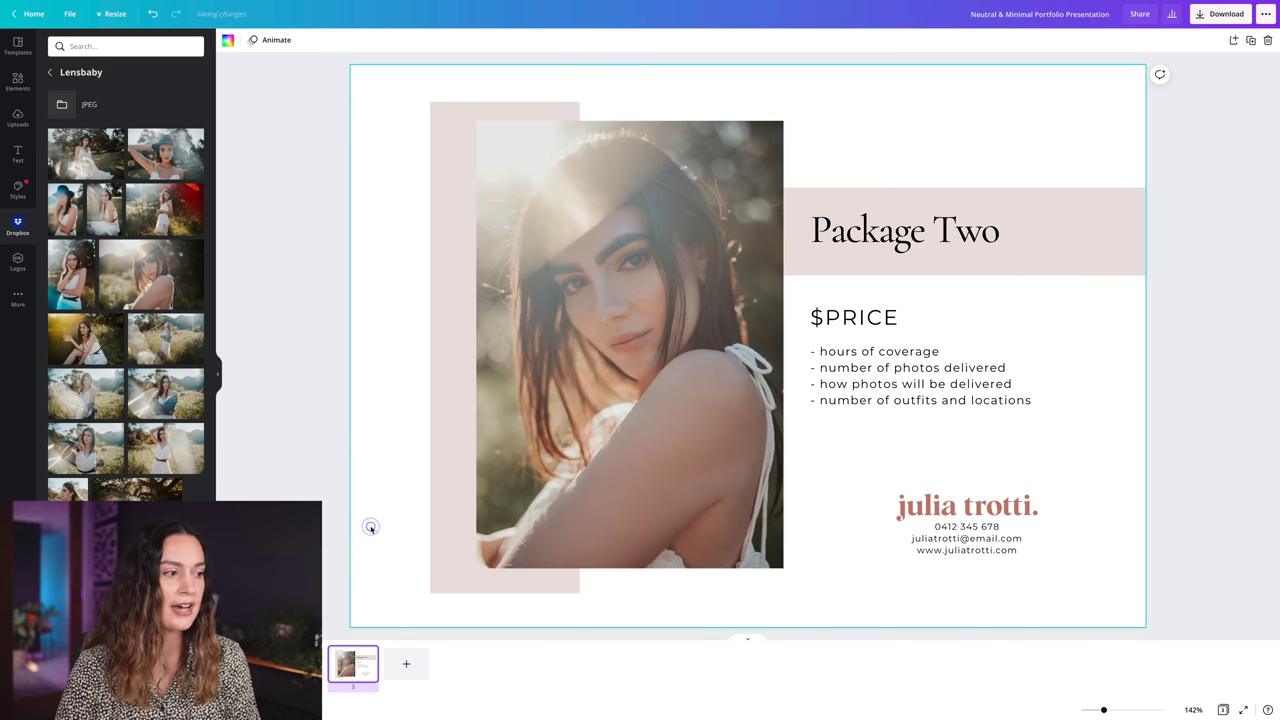
{"action": "left_click_drag", "start_coordinate": [98, 408], "coordinate": [452, 408]}
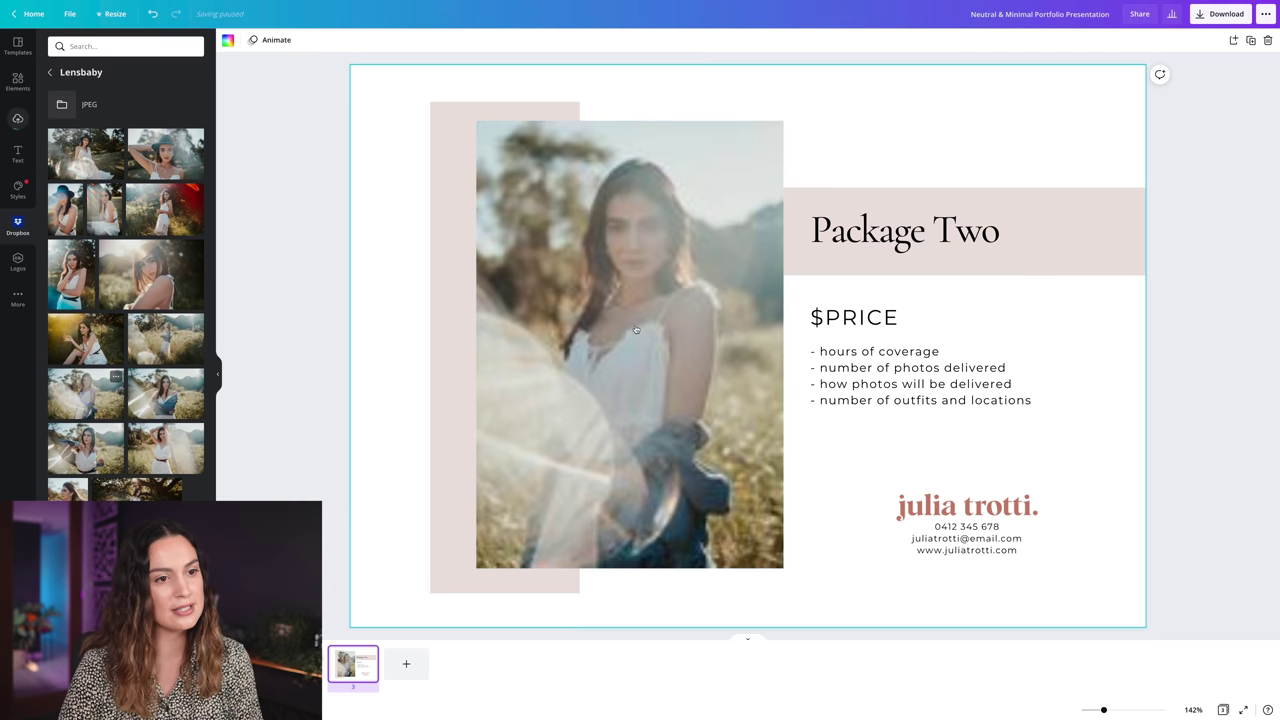
{"action": "left_click", "coordinate": [452, 408]}
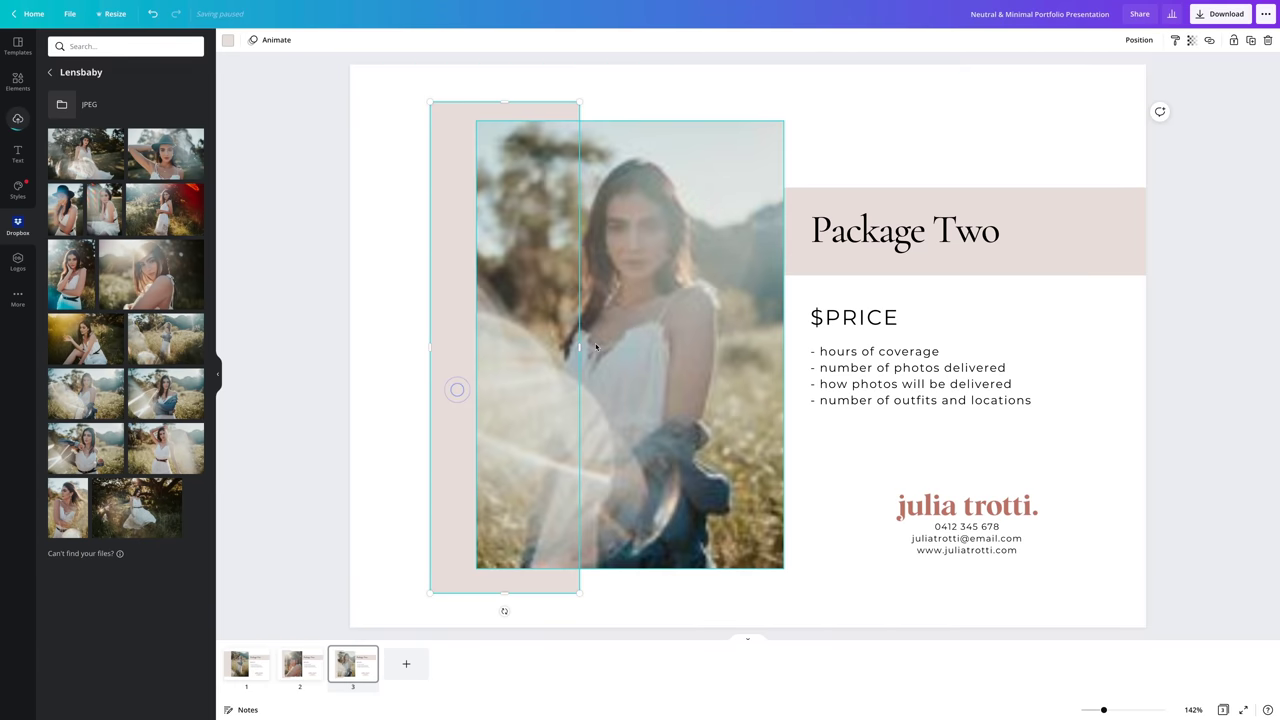
{"action": "left_click_drag", "start_coordinate": [579, 345], "coordinate": [783, 345]}
{"action": "left_click", "coordinate": [860, 150]}
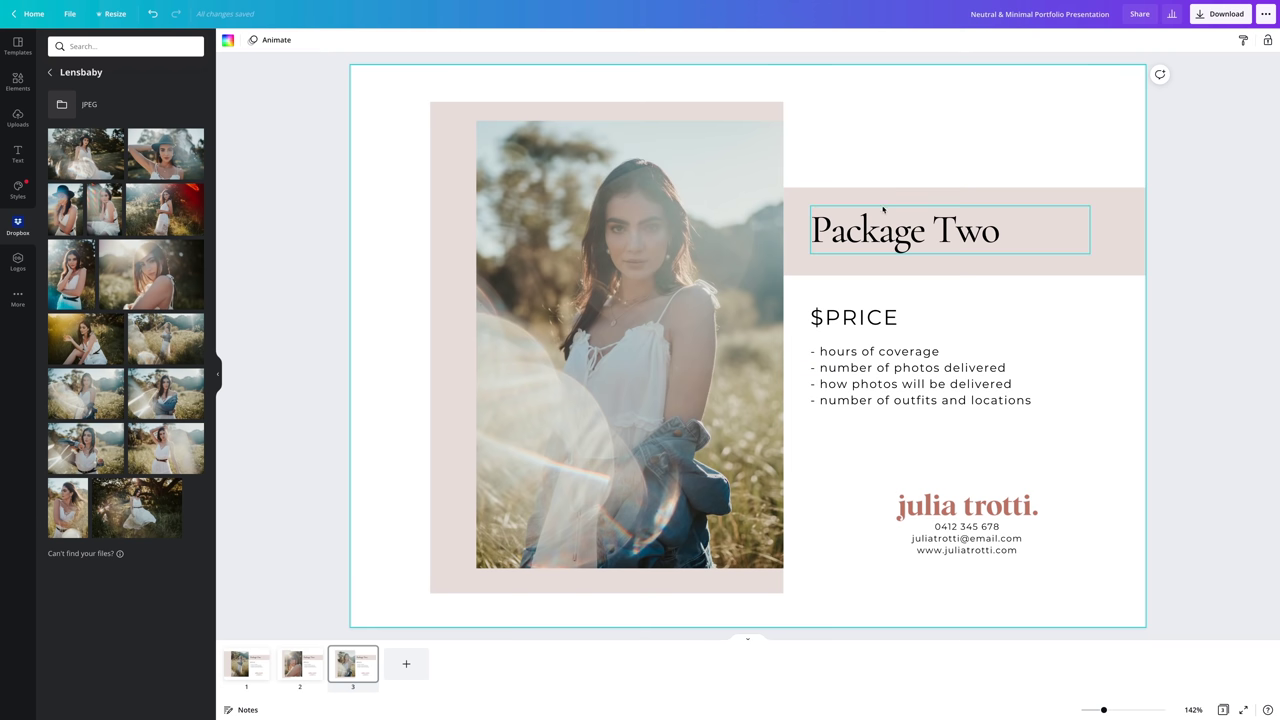
- Retitle the page Details, delete $PRICE, and move the bullet list up
{"action": "left_click", "coordinate": [883, 230]}
{"action": "left_click", "coordinate": [883, 230]}
{"action": "key", "text": "ctrl+a"}
{"action": "type", "text": "De"}
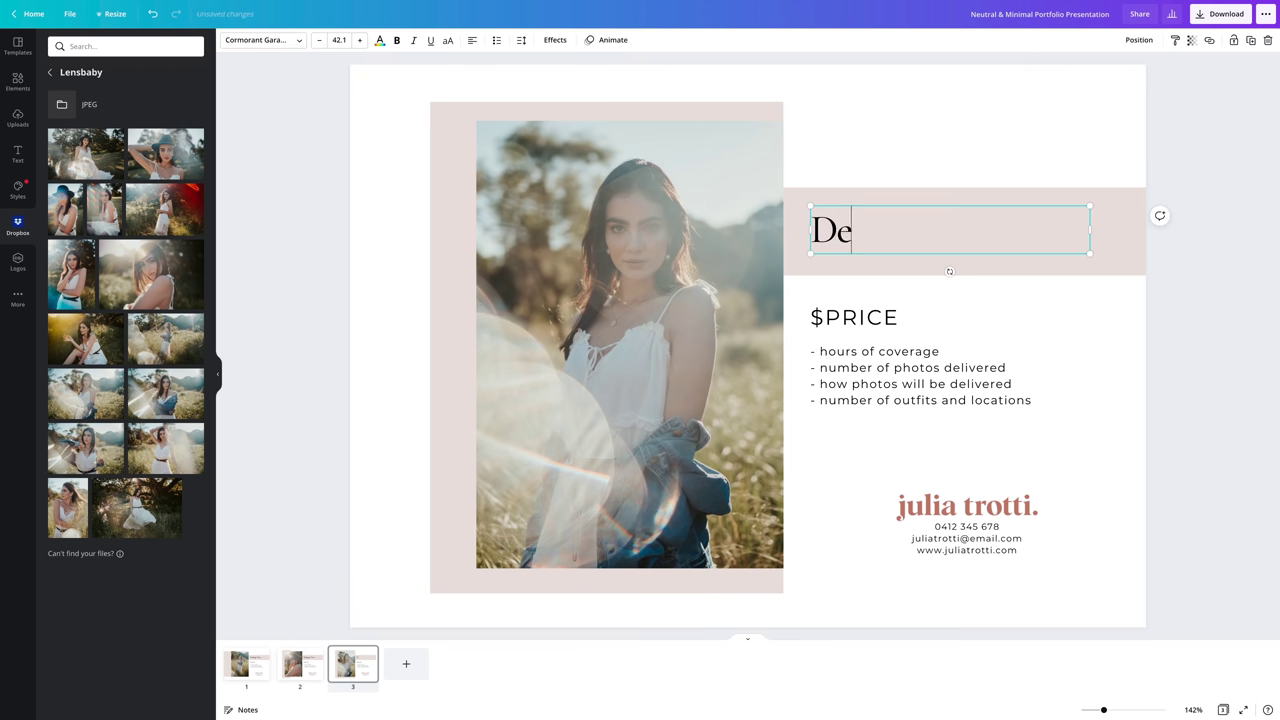
{"action": "type", "text": "tails"}
{"action": "left_click", "coordinate": [847, 319]}
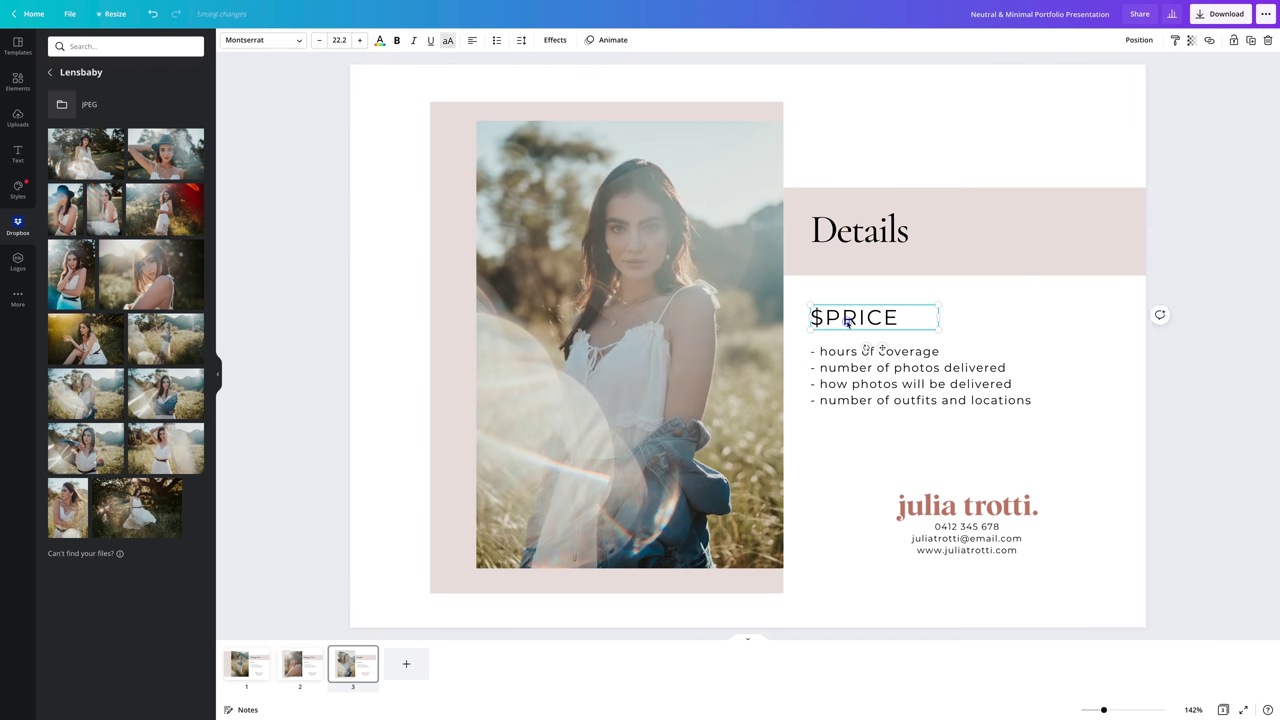
{"action": "key", "text": "Delete"}
{"action": "left_click_drag", "start_coordinate": [850, 353], "coordinate": [850, 313]}
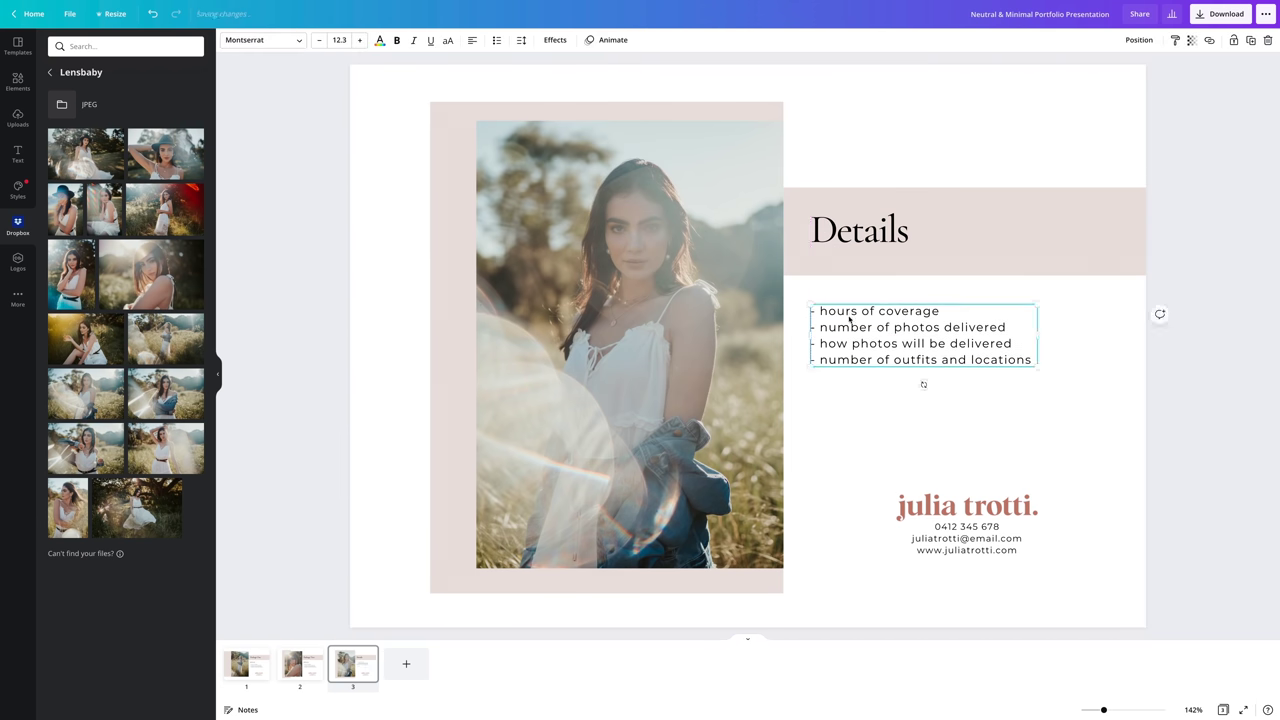
- Type bullets: deposit required, contract details, info about travel costs, how photos
{"action": "type", "text": "- deposit required"}
{"action": "key", "text": "Return"}
{"action": "type", "text": "- cont"}
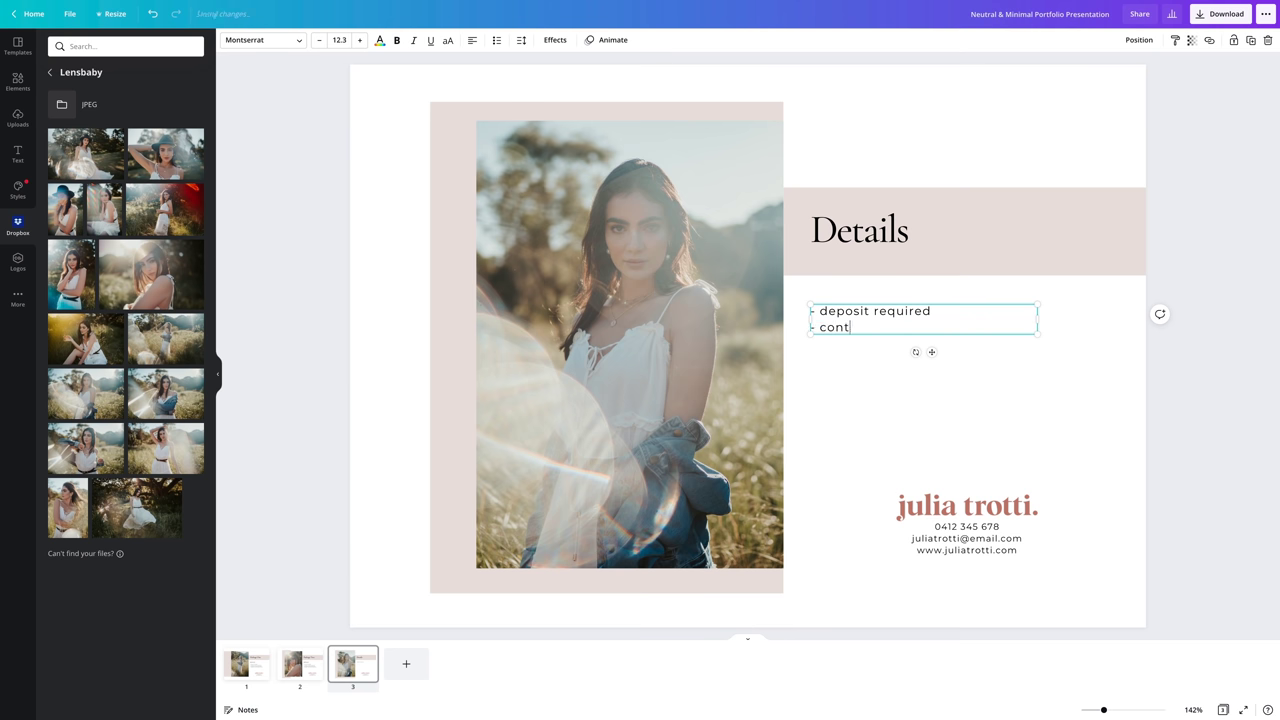
{"action": "type", "text": "ract details"}
{"action": "key", "text": "Return"}
{"action": "type", "text": "- info about tr"}
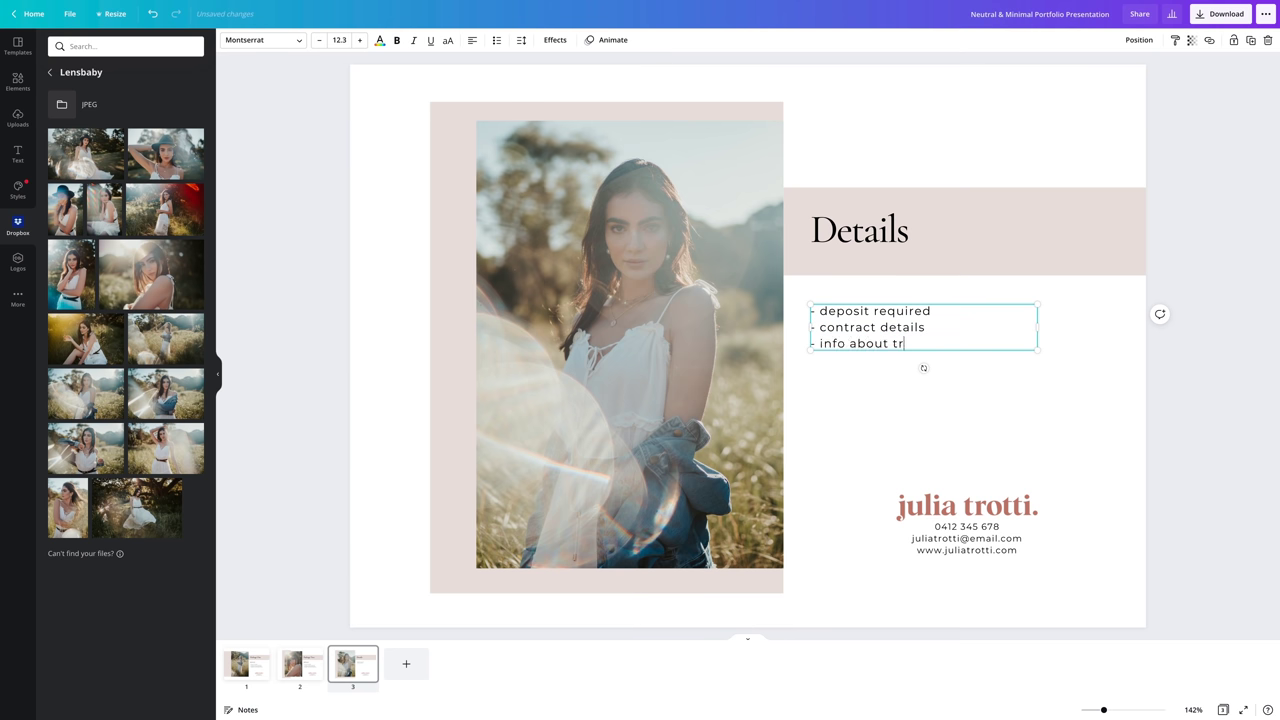
{"action": "type", "text": "avel costs"}
{"action": "key", "text": "Return"}
{"action": "type", "text": "- how photos are edited"}
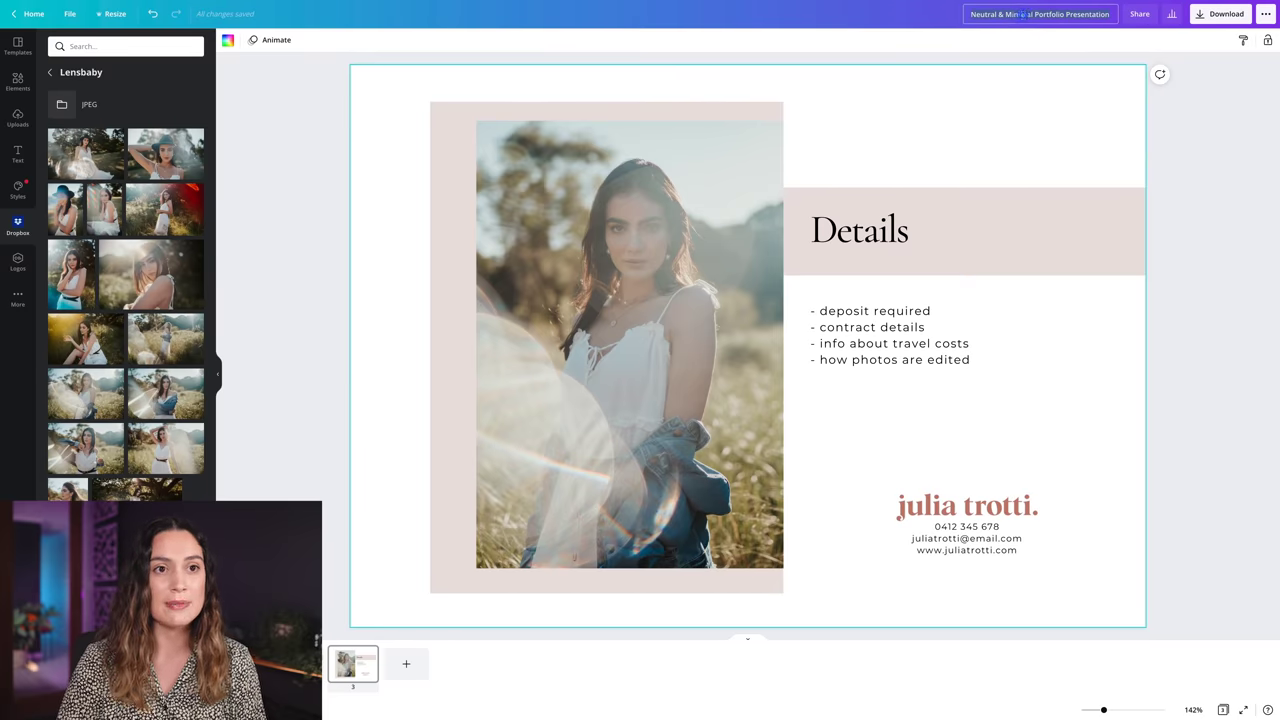
- Rename the design to the photographer's name plus 'Portrait Sessions' and download it as PDF Standard
{"action": "left_click", "coordinate": [1023, 14]}
{"action": "type", "text": "Julia Tr"}
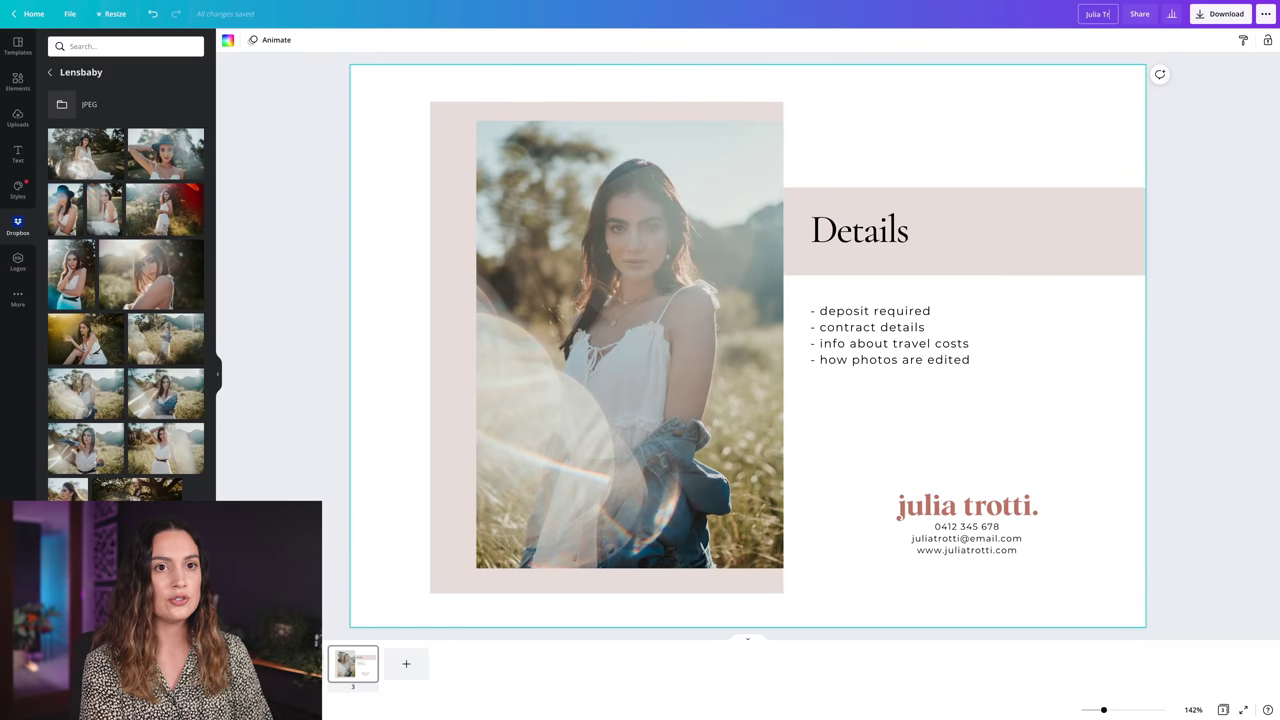
{"action": "type", "text": "otti Portrait Sess"}
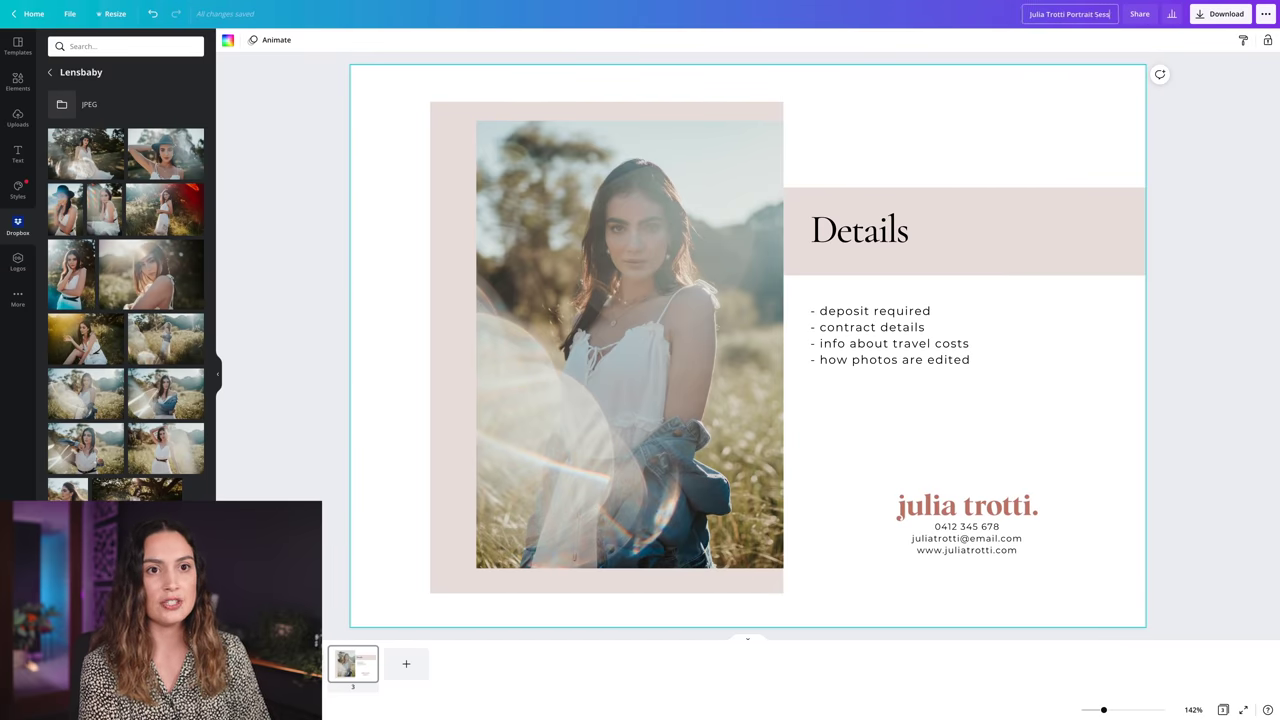
{"action": "type", "text": "ions"}
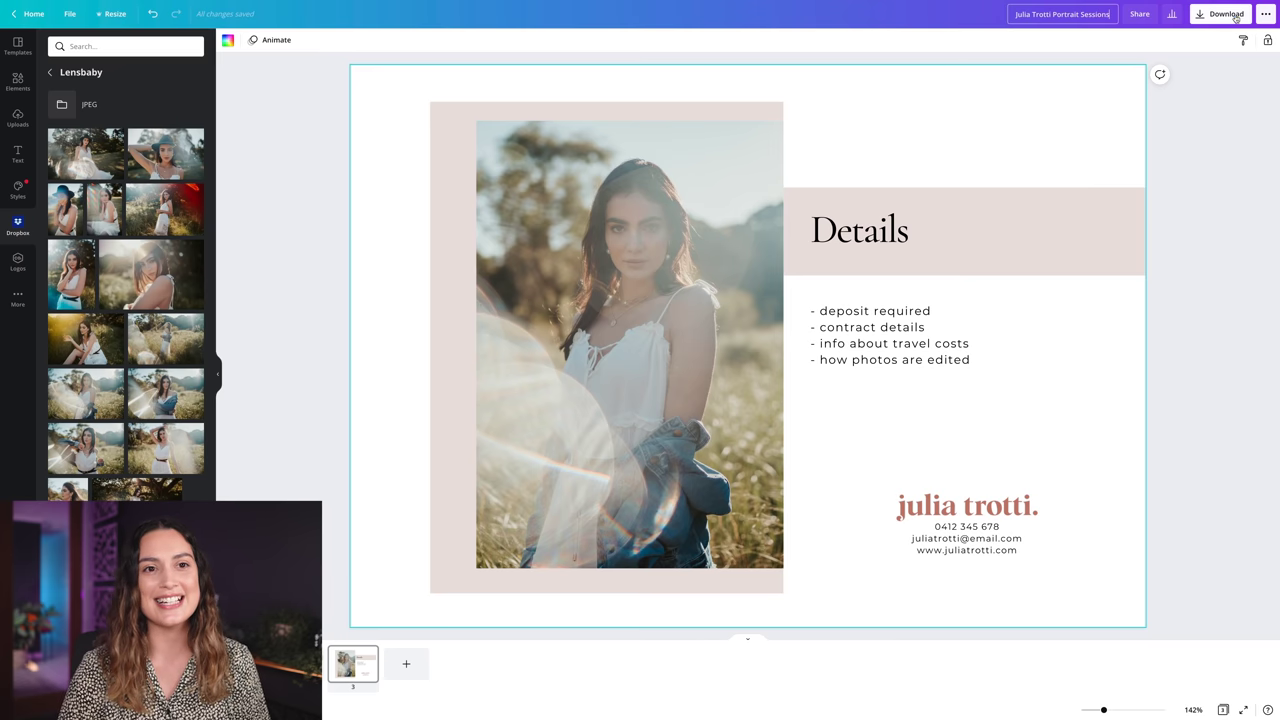
{"action": "left_click", "coordinate": [1221, 14]}
{"action": "left_click", "coordinate": [1185, 83]}
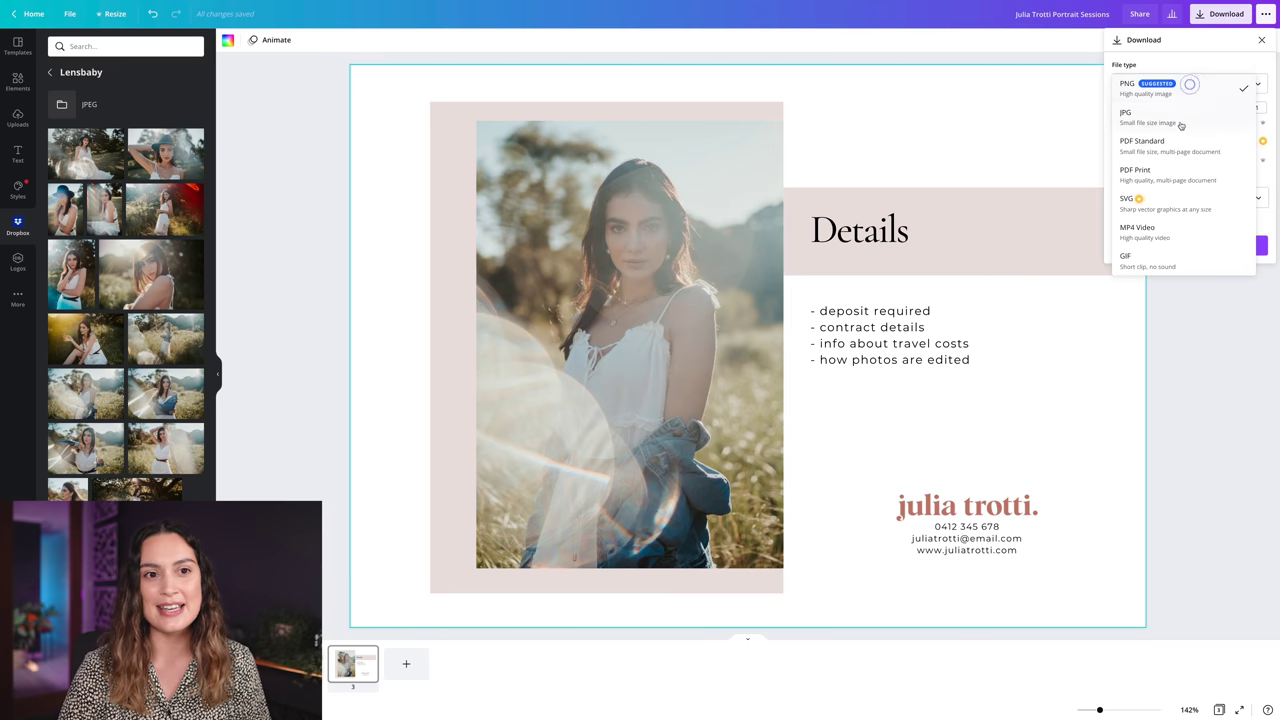
{"action": "left_click", "coordinate": [1160, 143]}
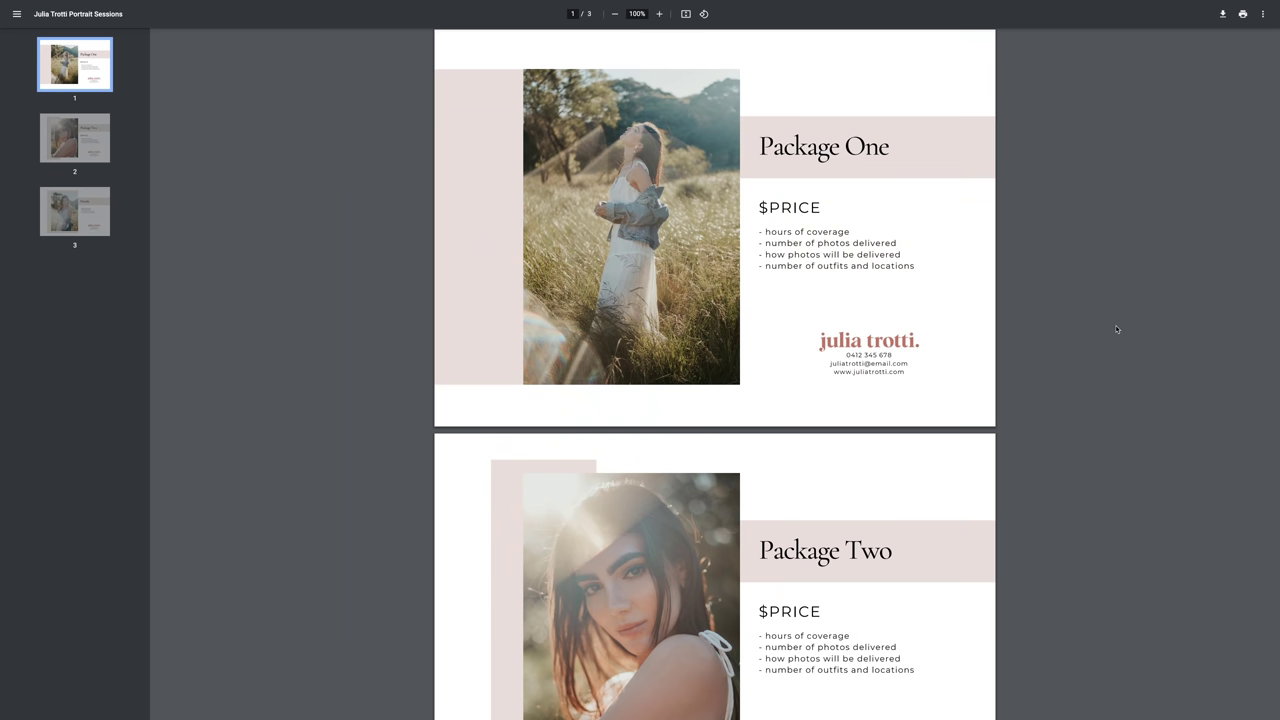
- Scroll through the three exported price sheet pages in the PDF viewer
{"action": "scroll", "coordinate": [1119, 327], "scroll_direction": "down", "scroll_amount": 3}
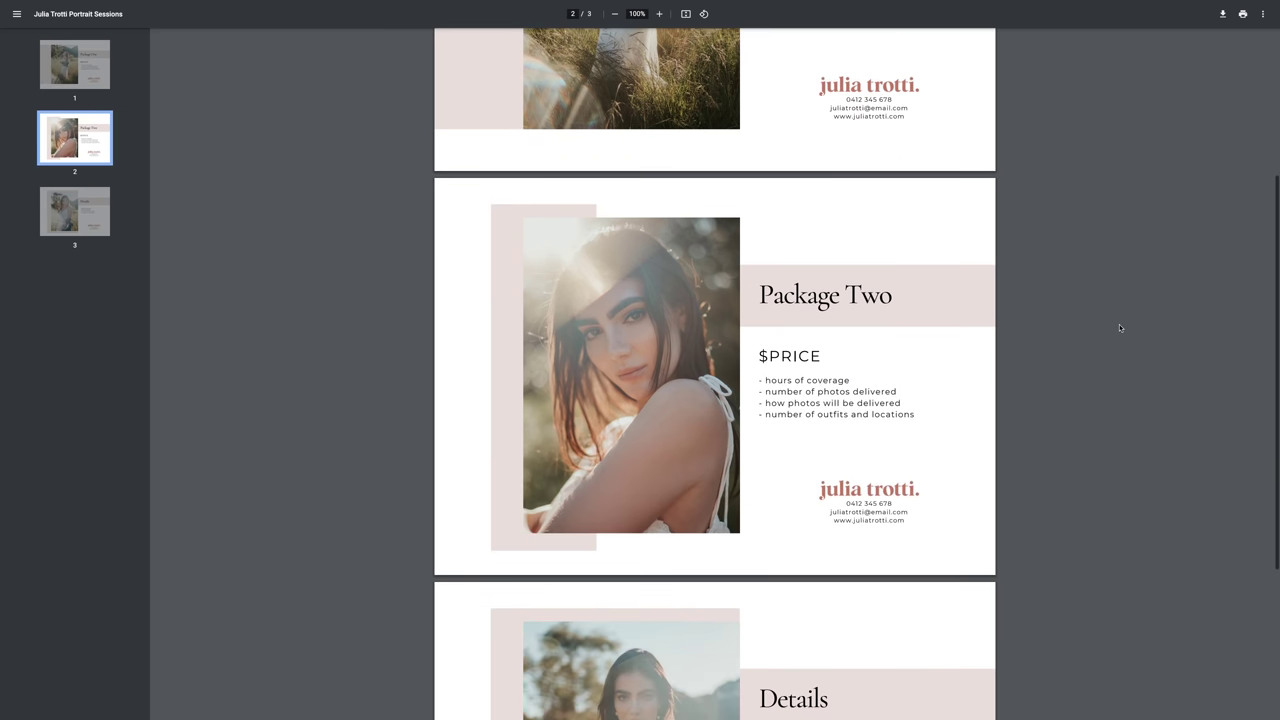
{"action": "scroll", "coordinate": [1120, 327], "scroll_direction": "down", "scroll_amount": 1}
{"action": "scroll", "coordinate": [1120, 327], "scroll_direction": "down", "scroll_amount": 1}
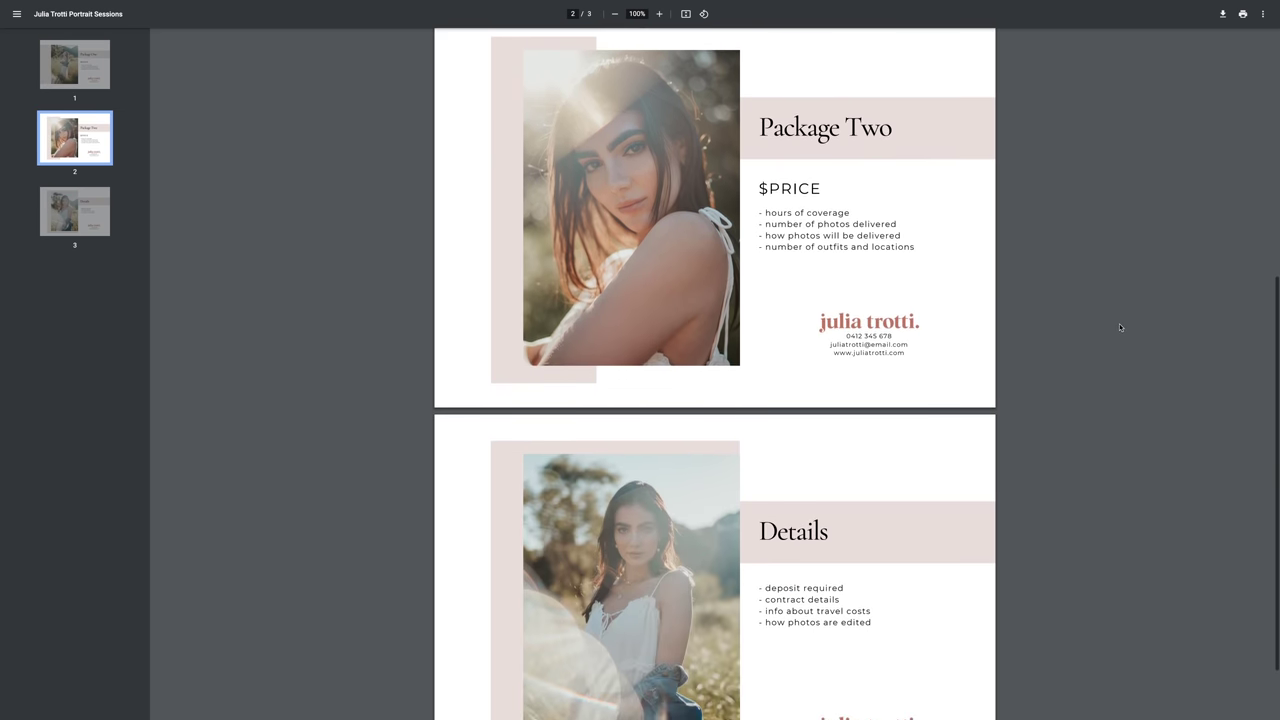
{"action": "scroll", "coordinate": [1120, 327], "scroll_direction": "down", "scroll_amount": 1}
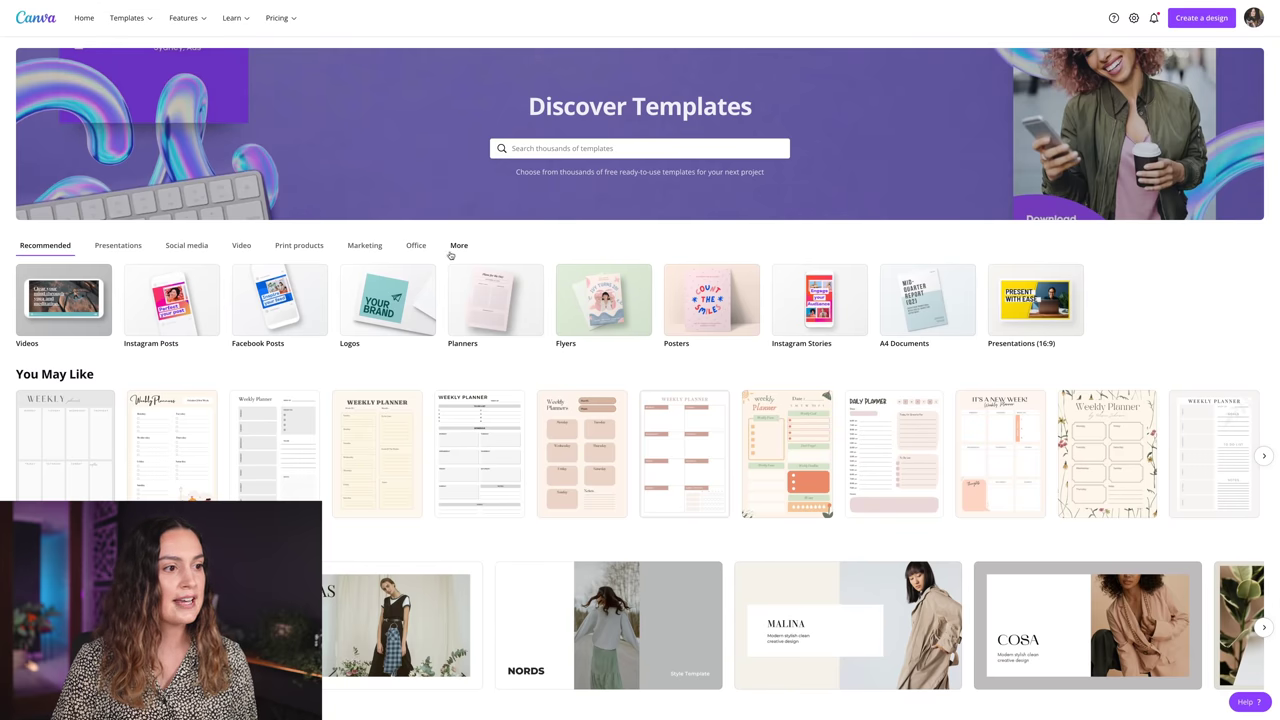
- Open the Beige and Green Pastel Life Style Photo Collage from Photo Collages and customize it
{"action": "left_click", "coordinate": [458, 247]}
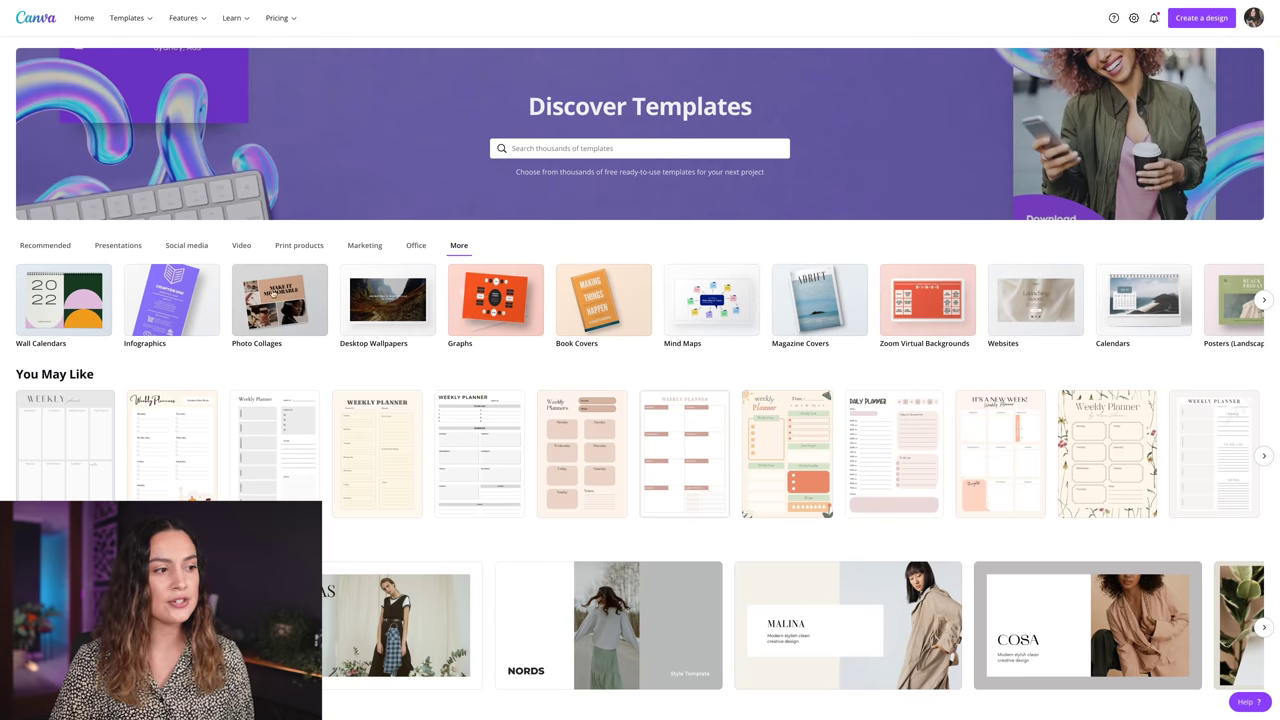
{"action": "left_click", "coordinate": [275, 298]}
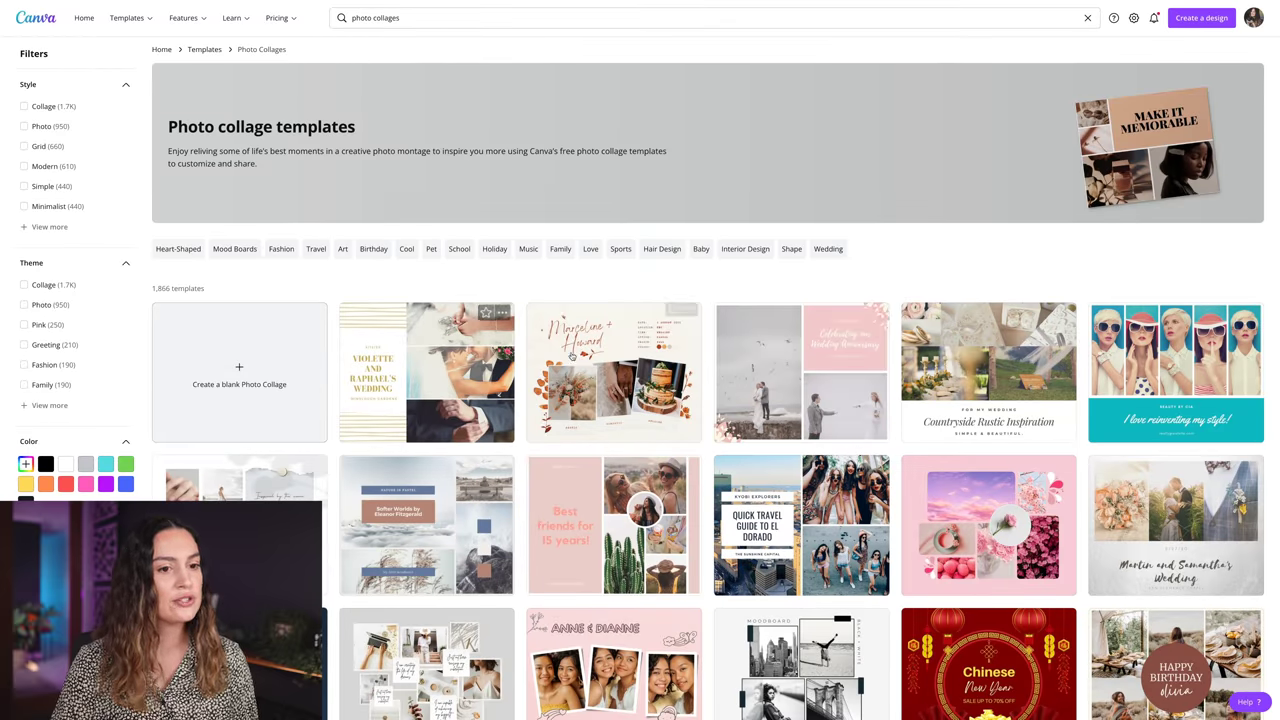
{"action": "scroll", "coordinate": [874, 361], "scroll_direction": "down", "scroll_amount": 2}
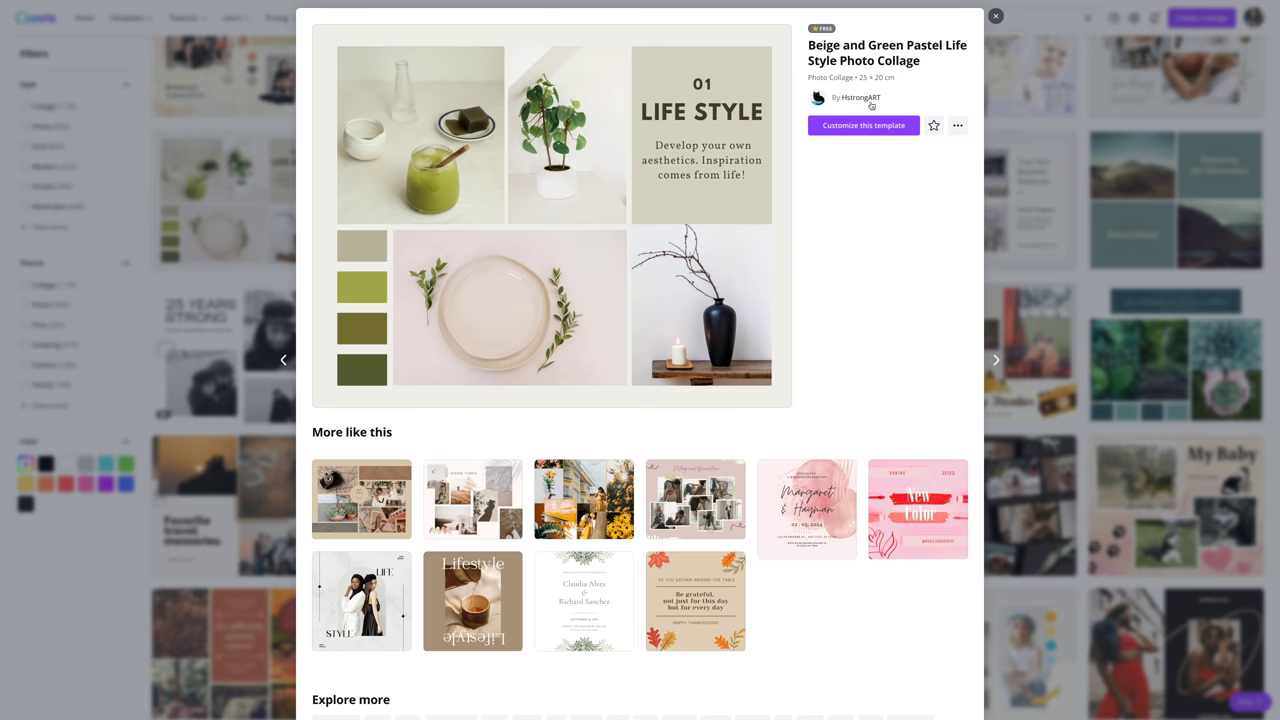
{"action": "left_click", "coordinate": [875, 125]}
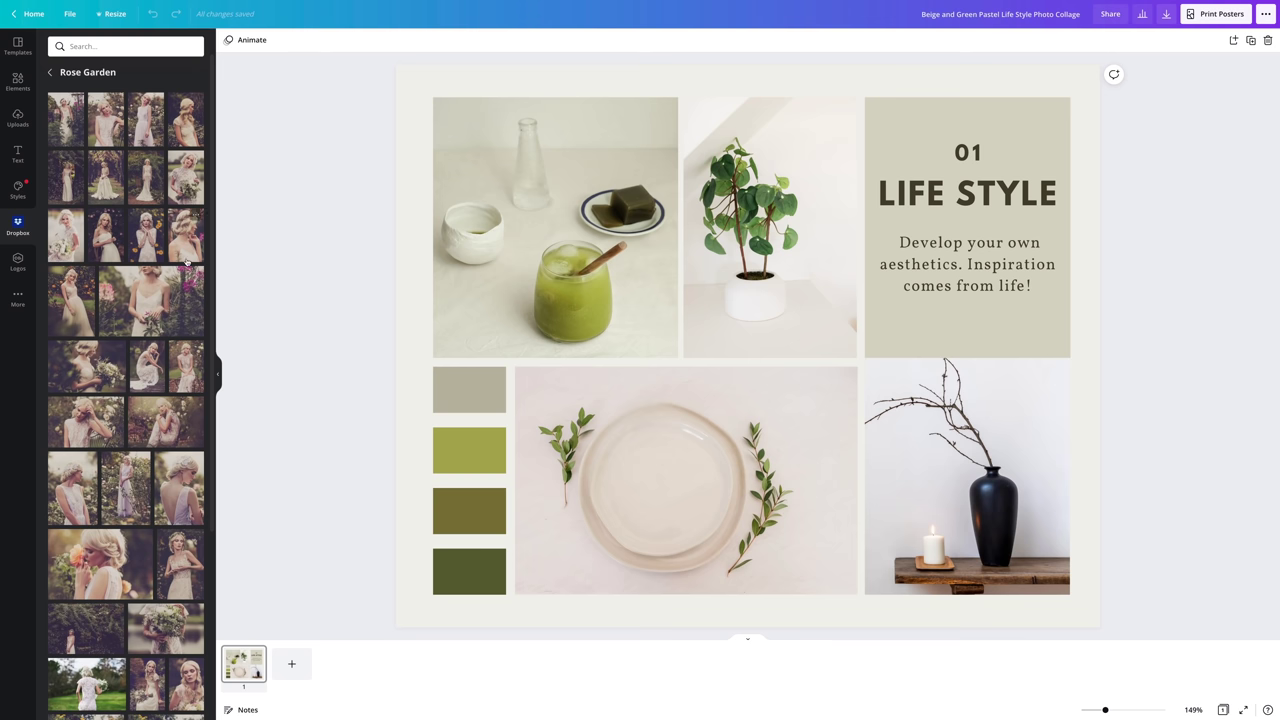
- Drop the lace portrait, cottage, yellow-flowers and another Rose Garden photo into the four frames
{"action": "left_click_drag", "start_coordinate": [106, 119], "coordinate": [770, 227]}
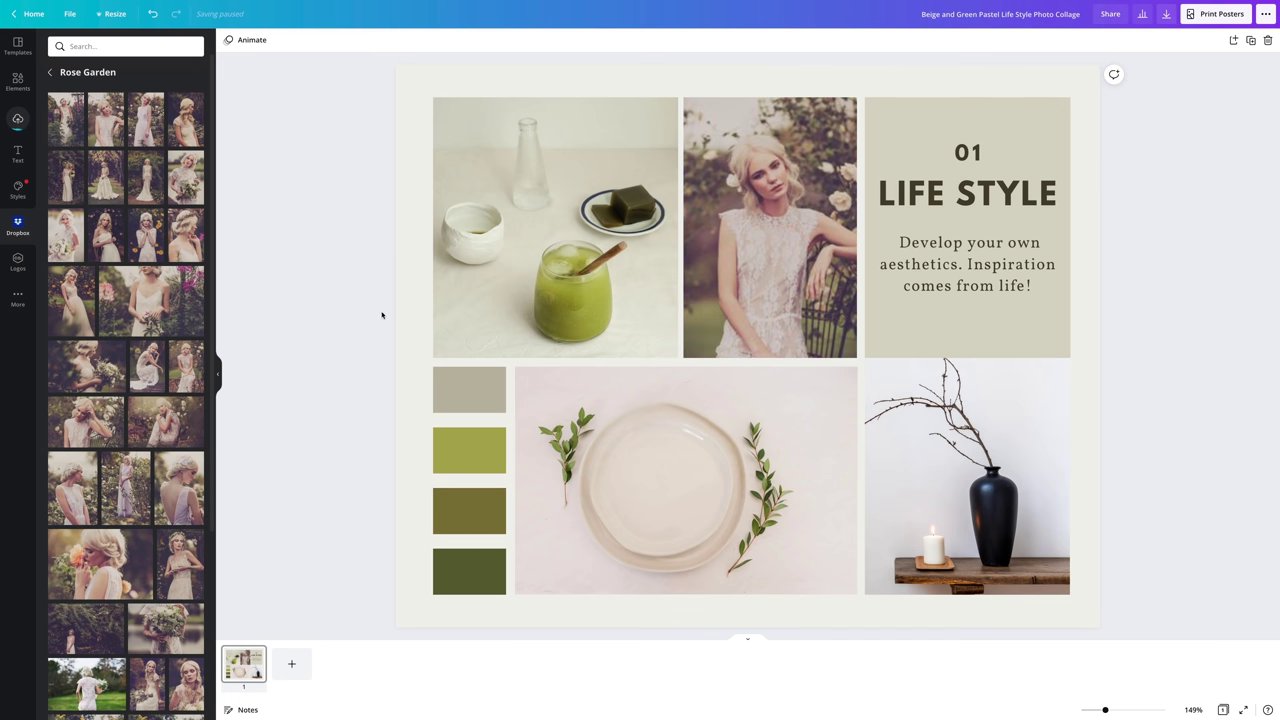
{"action": "scroll", "coordinate": [200, 313], "scroll_direction": "down", "scroll_amount": 5}
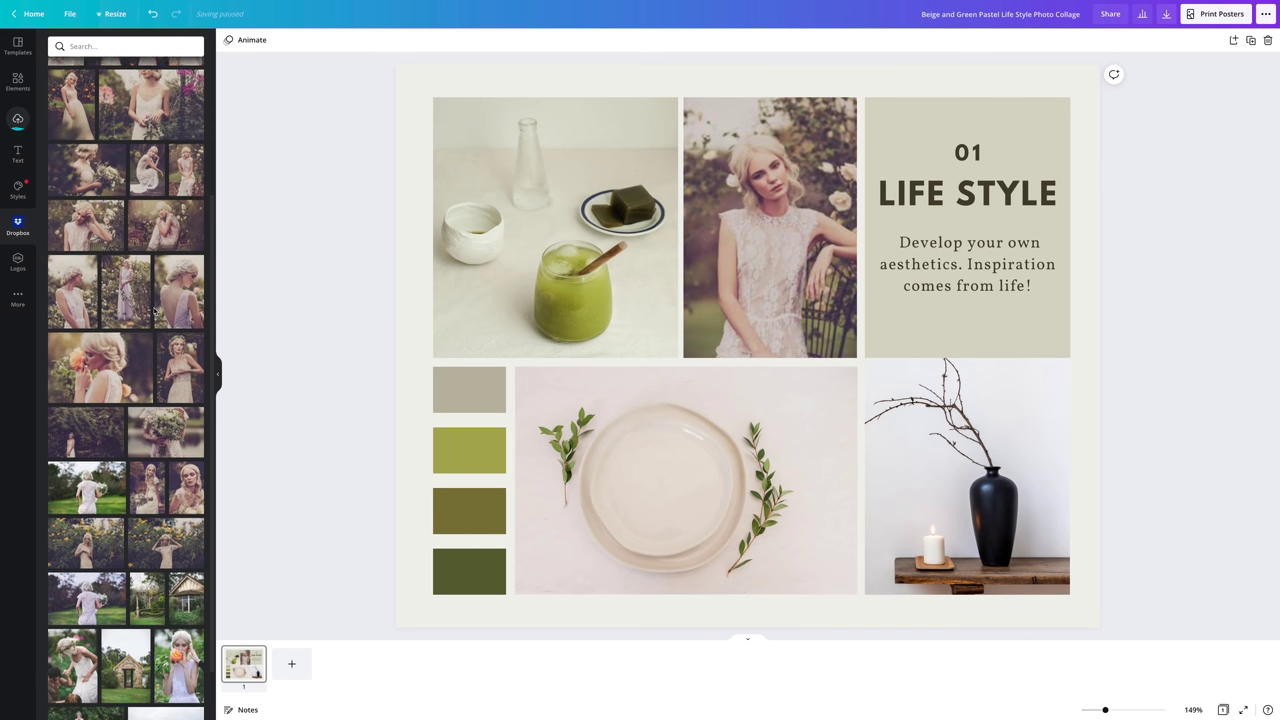
{"action": "left_click_drag", "start_coordinate": [98, 344], "coordinate": [640, 450]}
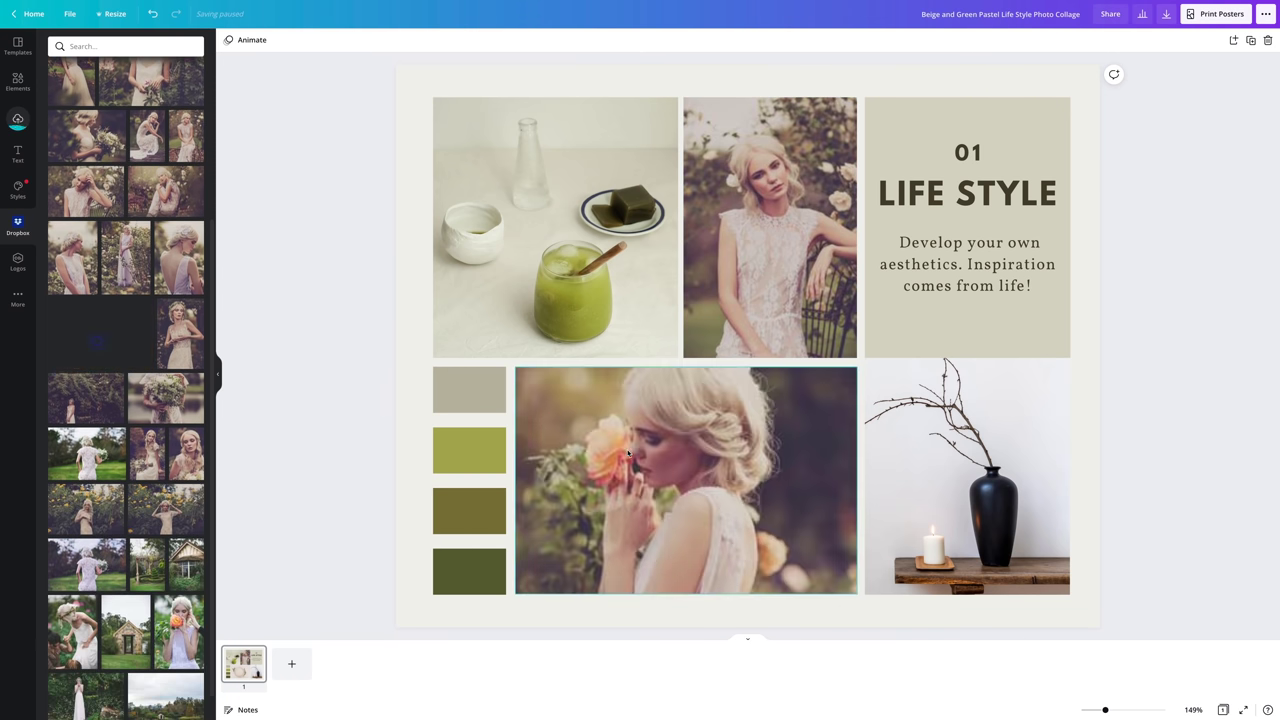
{"action": "scroll", "coordinate": [150, 520], "scroll_direction": "down", "scroll_amount": 1}
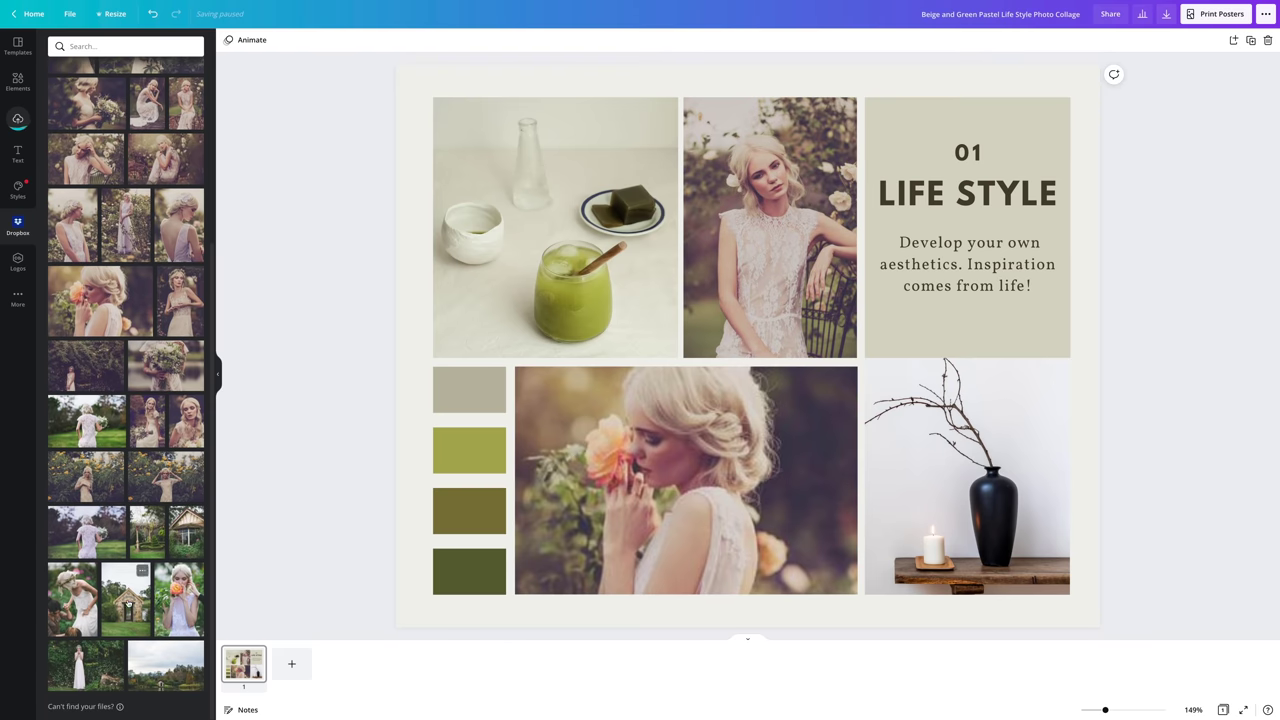
{"action": "left_click_drag", "start_coordinate": [127, 605], "coordinate": [550, 240]}
{"action": "scroll", "coordinate": [150, 480], "scroll_direction": "up", "scroll_amount": 2}
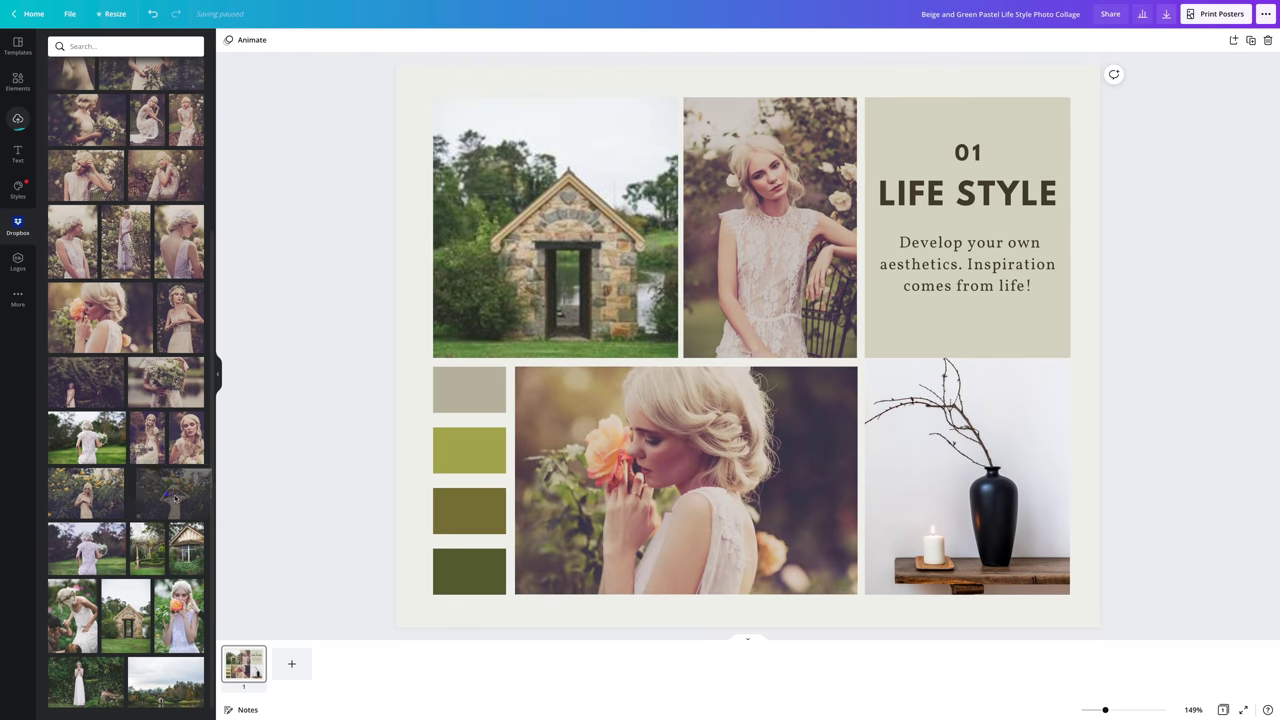
{"action": "left_click_drag", "start_coordinate": [165, 490], "coordinate": [931, 476]}
{"action": "left_click", "coordinate": [414, 112]}
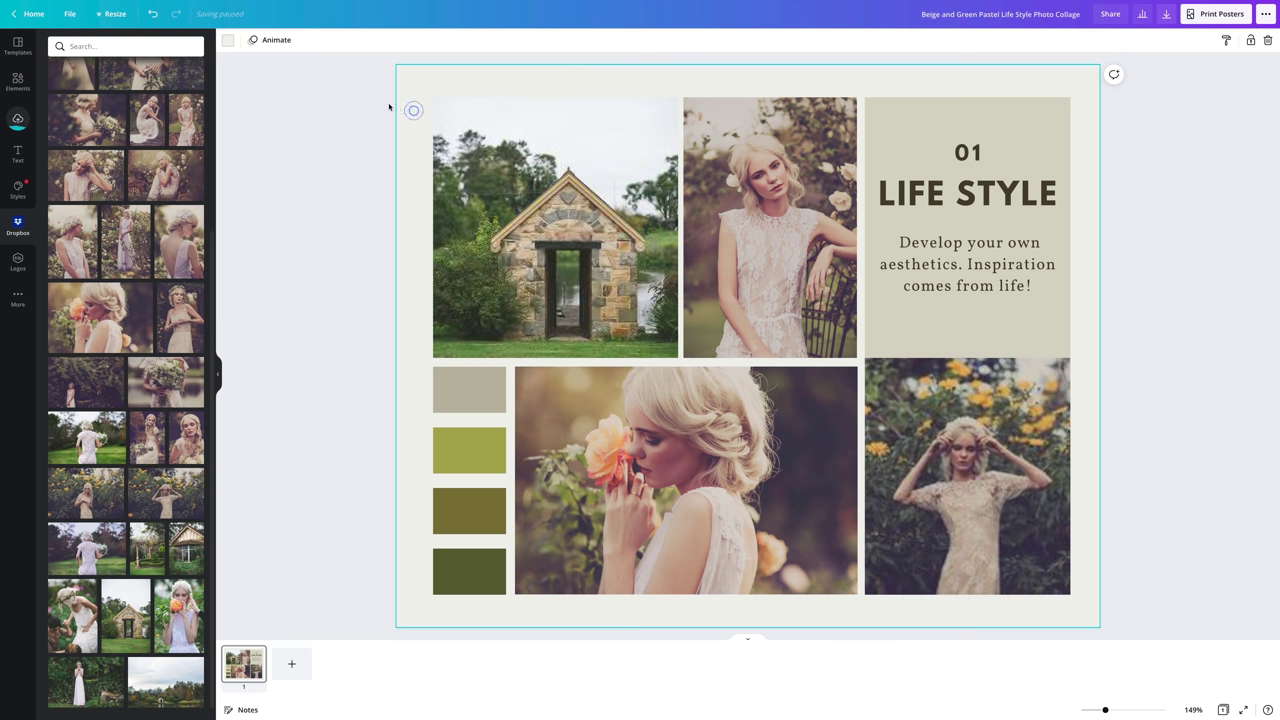
- Make the page background light grey and the heading's text panel tan
{"action": "left_click", "coordinate": [229, 41]}
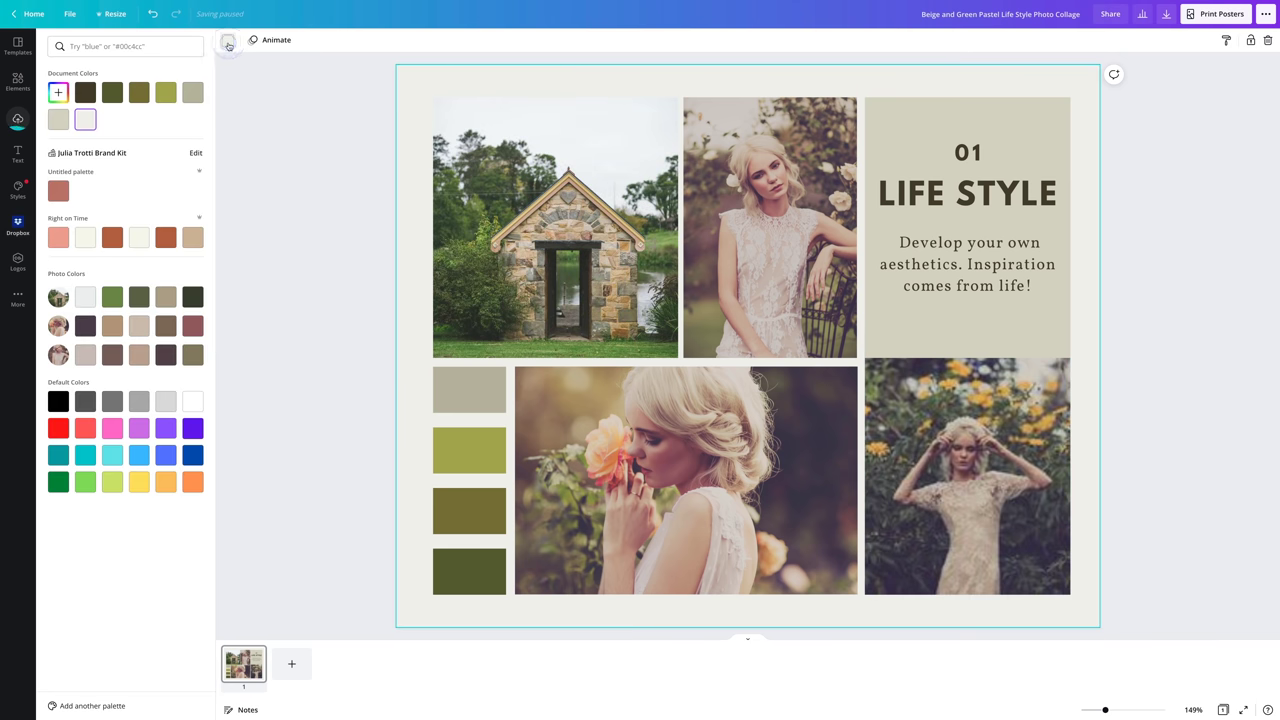
{"action": "left_click", "coordinate": [86, 304]}
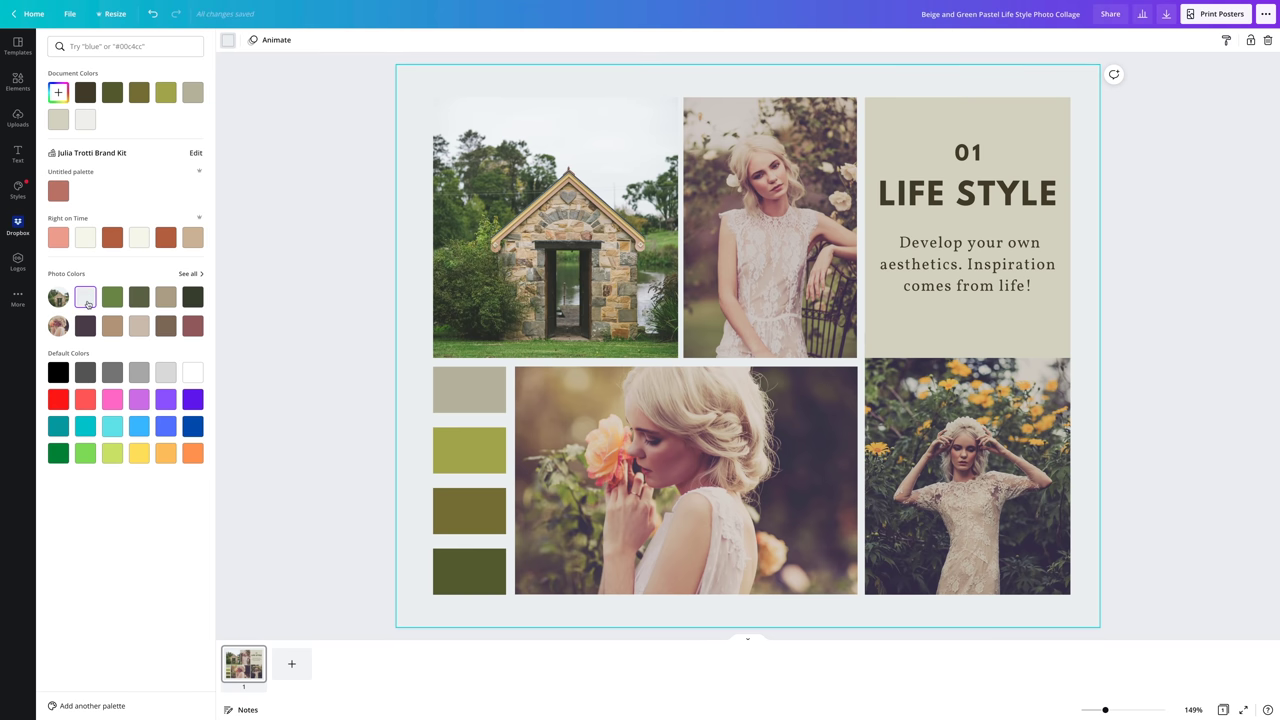
{"action": "left_click", "coordinate": [966, 380]}
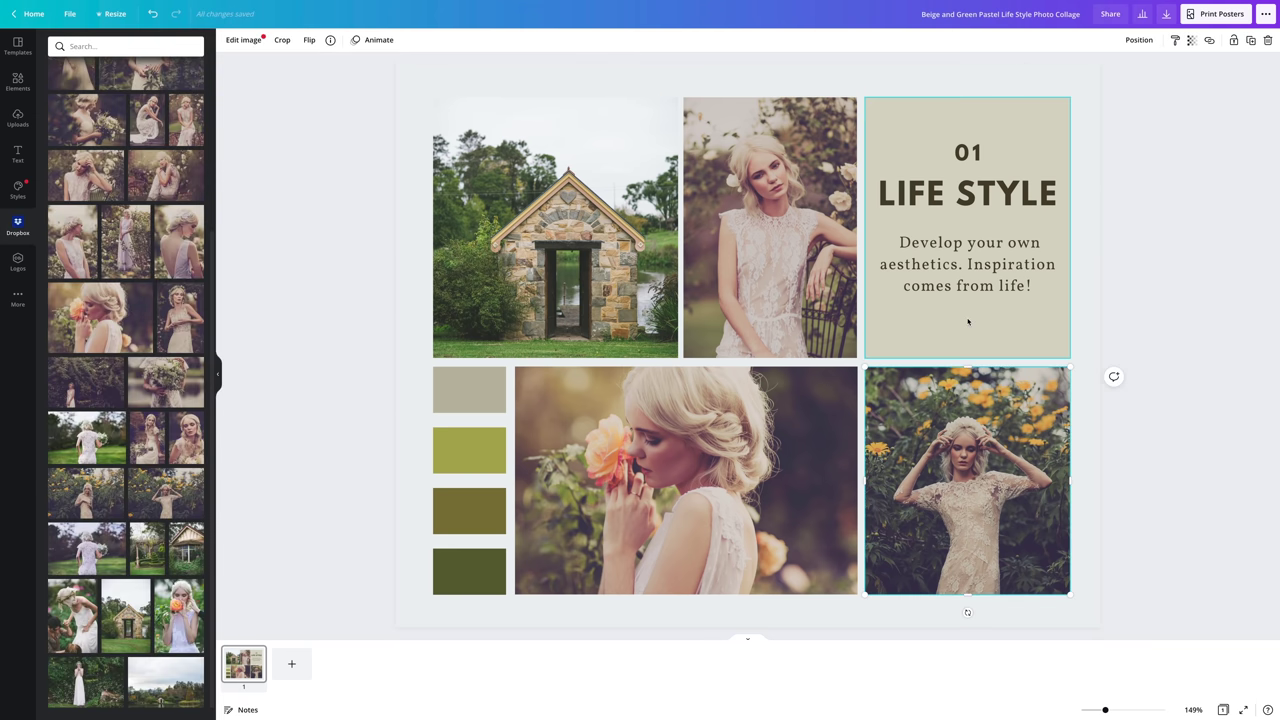
{"action": "left_click", "coordinate": [967, 321]}
{"action": "left_click", "coordinate": [228, 40]}
{"action": "left_click", "coordinate": [112, 325]}
- Recolour the swatch blocks light beige, tan and mauve from the photo colours
{"action": "left_click", "coordinate": [139, 325]}
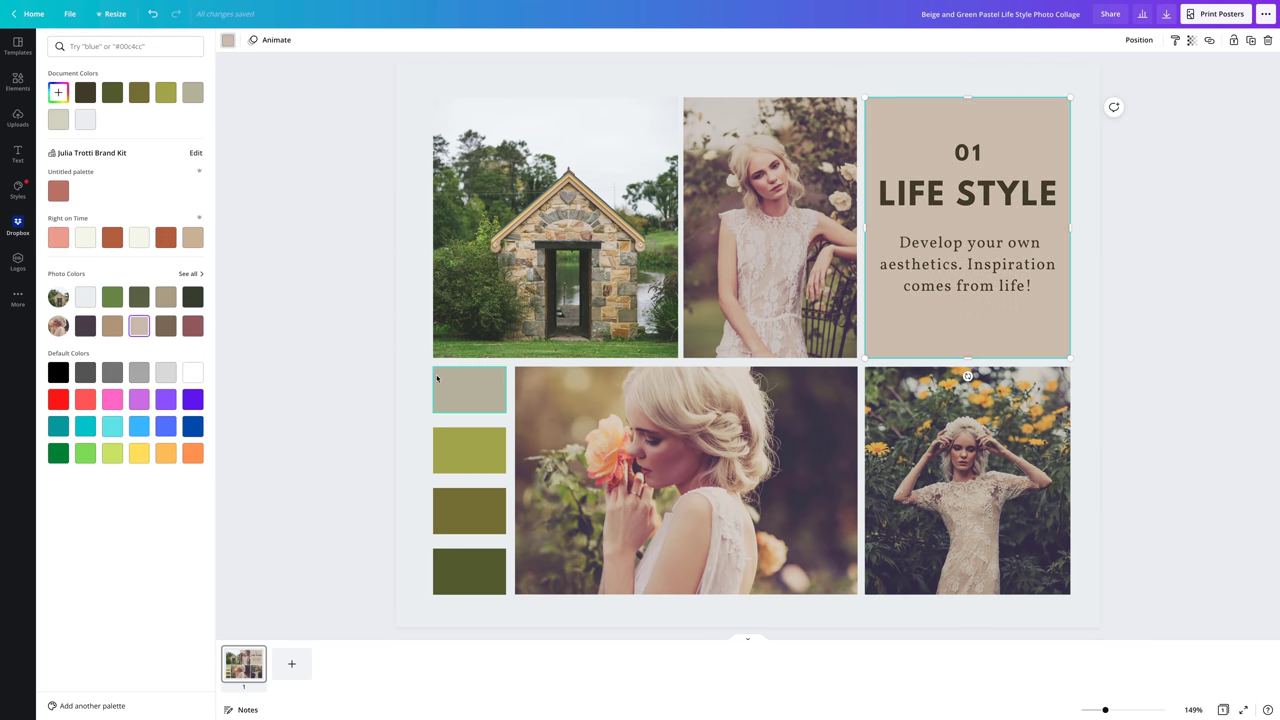
{"action": "left_click", "coordinate": [437, 378]}
{"action": "left_click", "coordinate": [139, 325]}
{"action": "left_click", "coordinate": [469, 450]}
{"action": "left_click", "coordinate": [112, 325]}
{"action": "left_click", "coordinate": [469, 510]}
{"action": "left_click", "coordinate": [193, 325]}
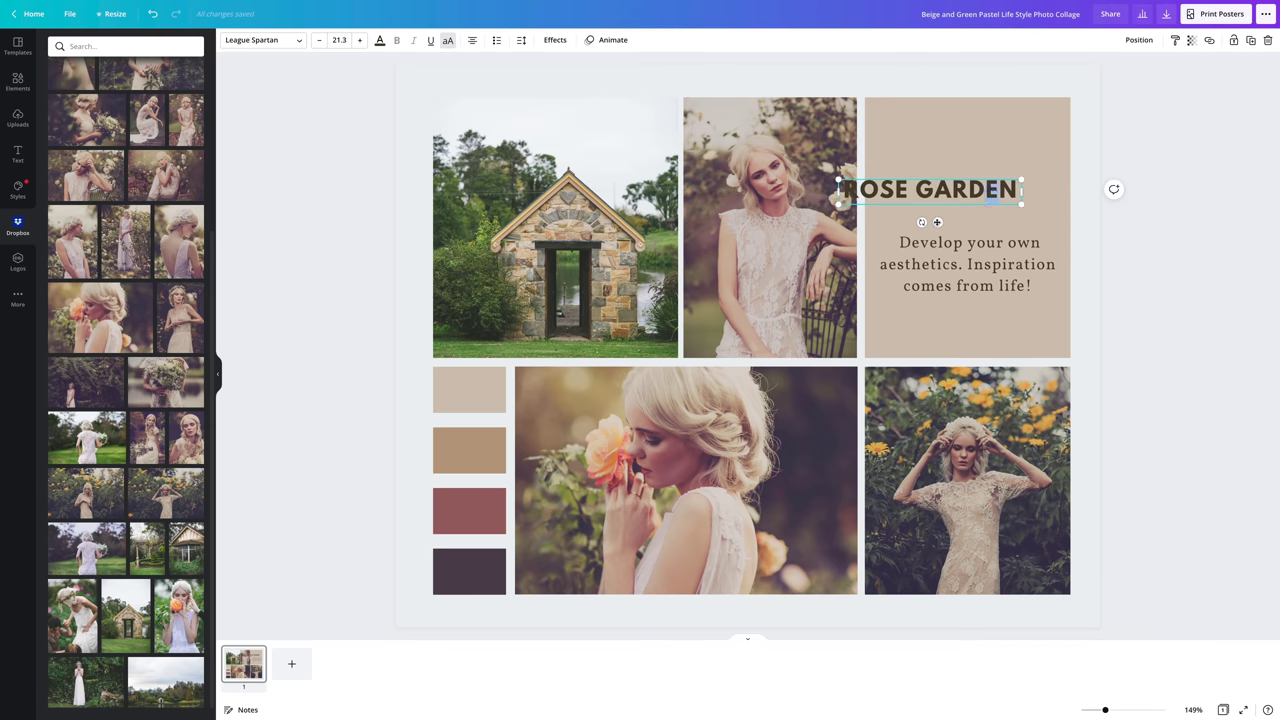
- Replace the body text under ROSE GARDEN with 'Location' and 'Extra info' on separate lines
{"action": "triple_click", "coordinate": [955, 263]}
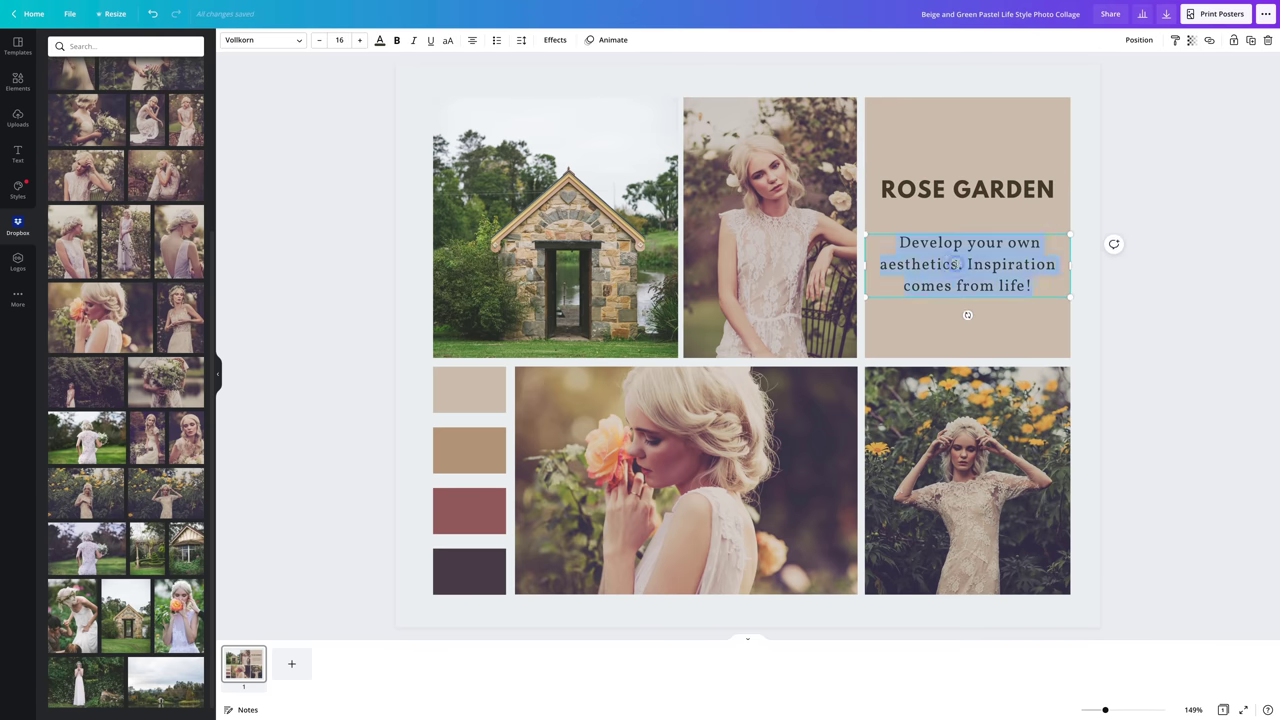
{"action": "type", "text": "Location"}
{"action": "key", "text": "Return"}
{"action": "type", "text": "Extra info"}
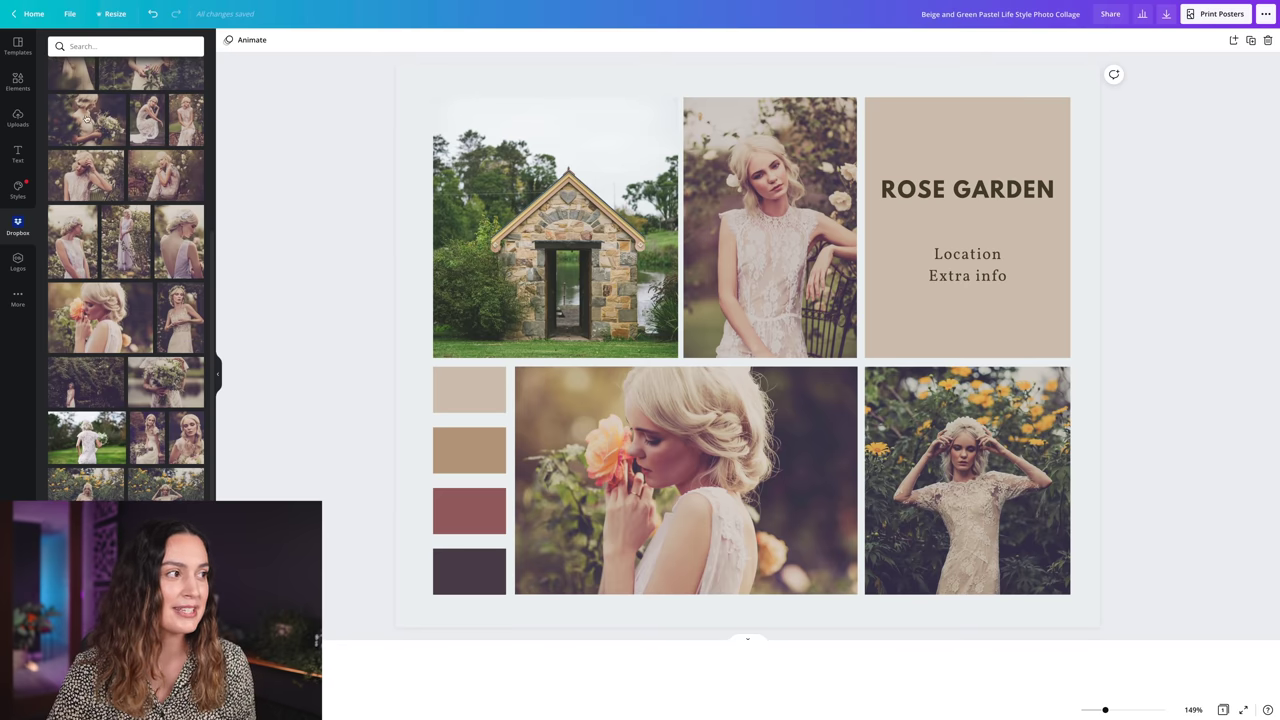
{"action": "left_click", "coordinate": [110, 14]}
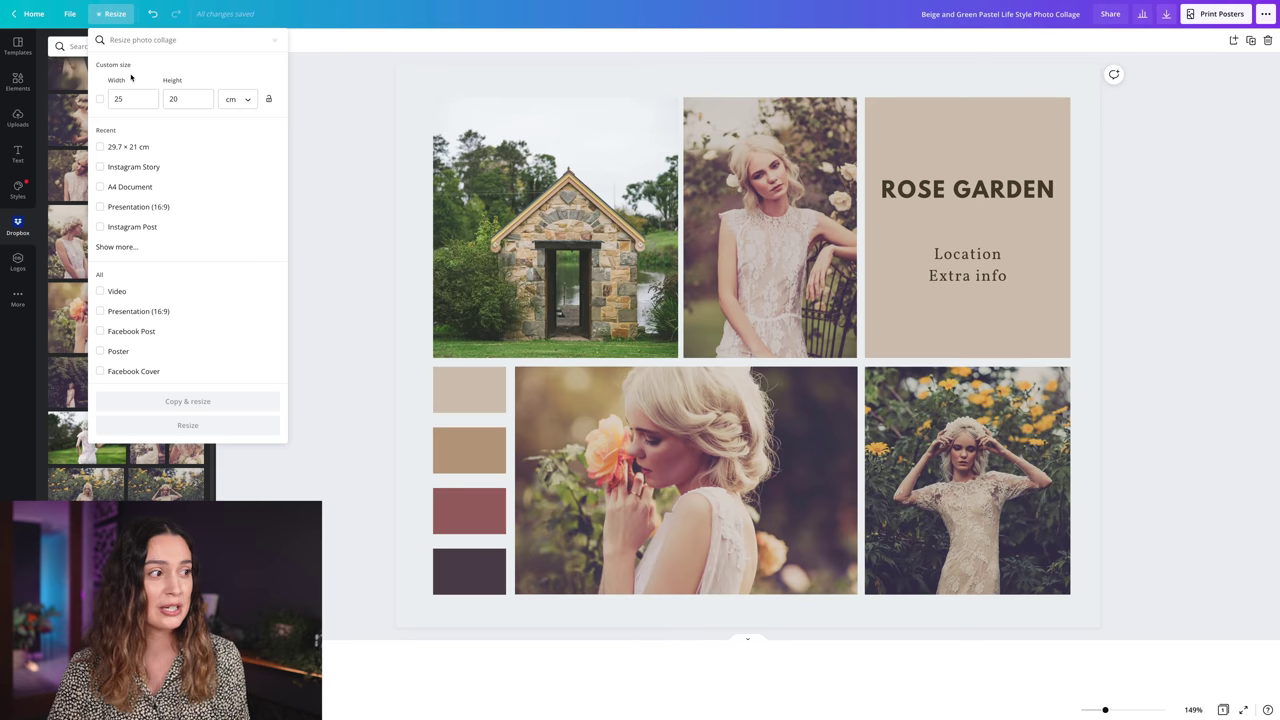
- Create an Instagram Story-sized copy of the collage with Copy & resize
{"action": "left_click", "coordinate": [115, 166]}
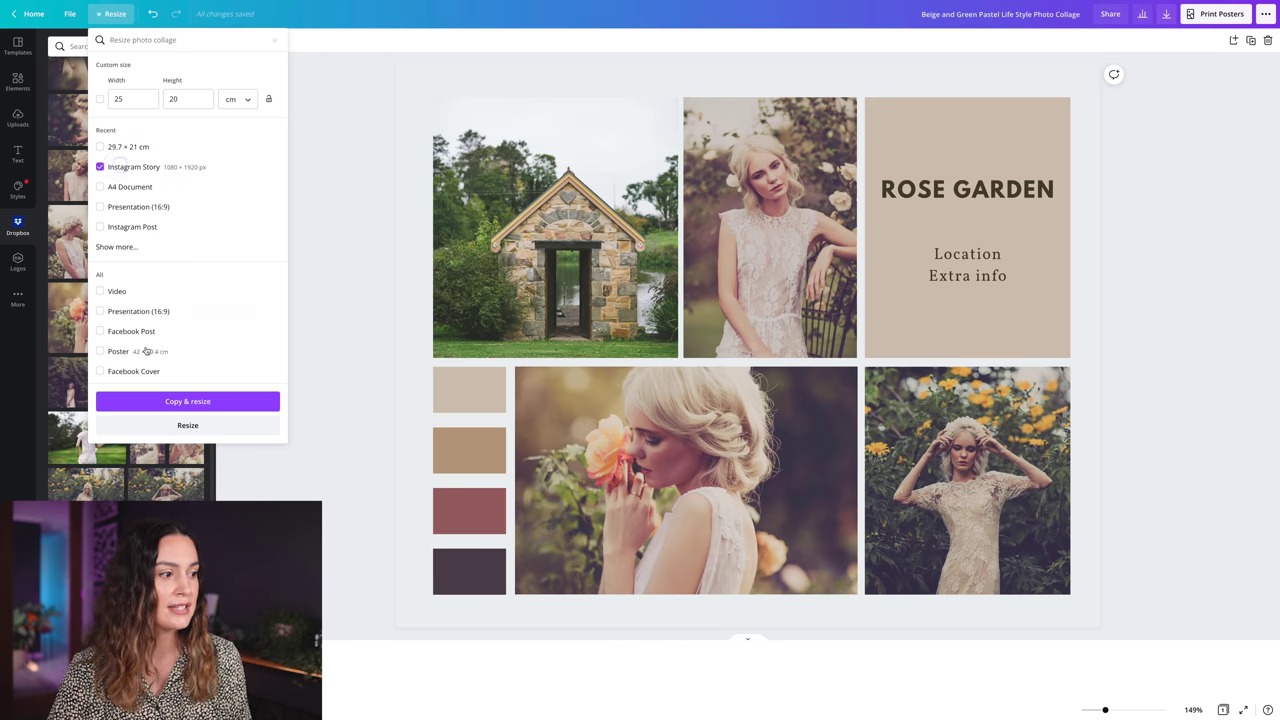
{"action": "left_click", "coordinate": [188, 401]}
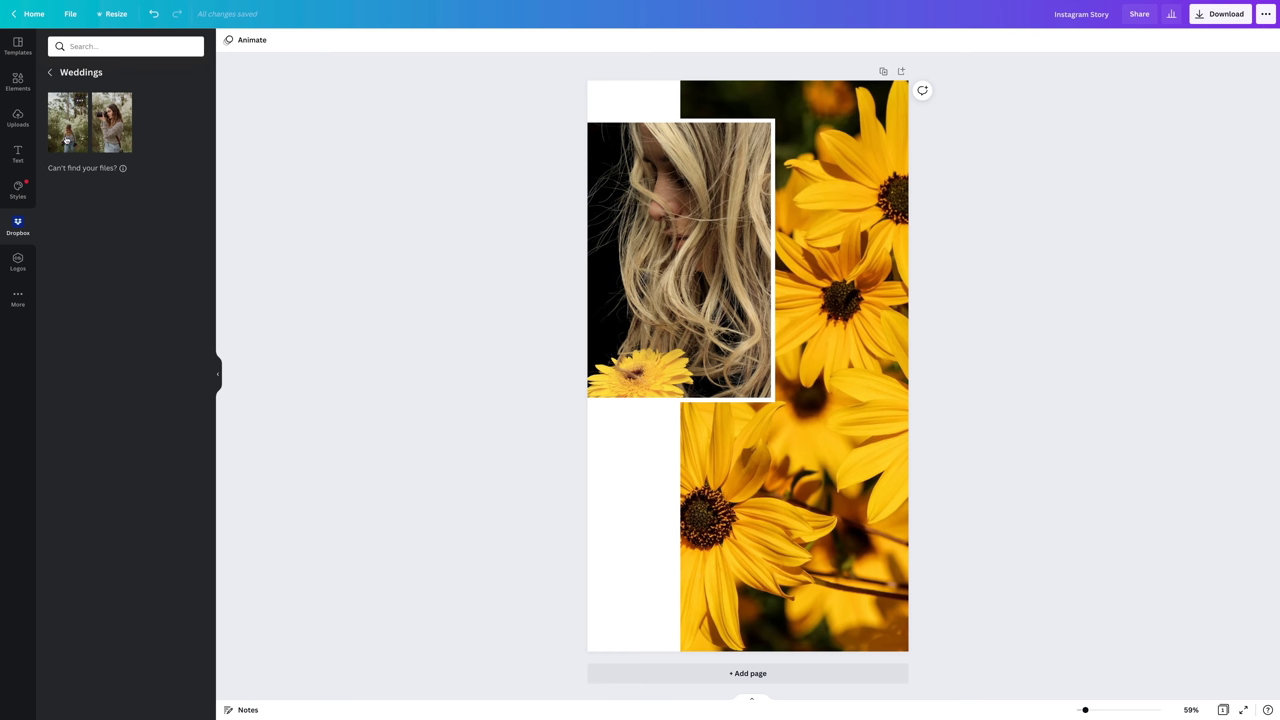
- Fill the right and left story frames with the two Weddings photos, adjusting the right crop
{"action": "left_click_drag", "start_coordinate": [73, 136], "coordinate": [806, 470]}
{"action": "double_click", "coordinate": [820, 482]}
{"action": "left_click", "coordinate": [425, 392]}
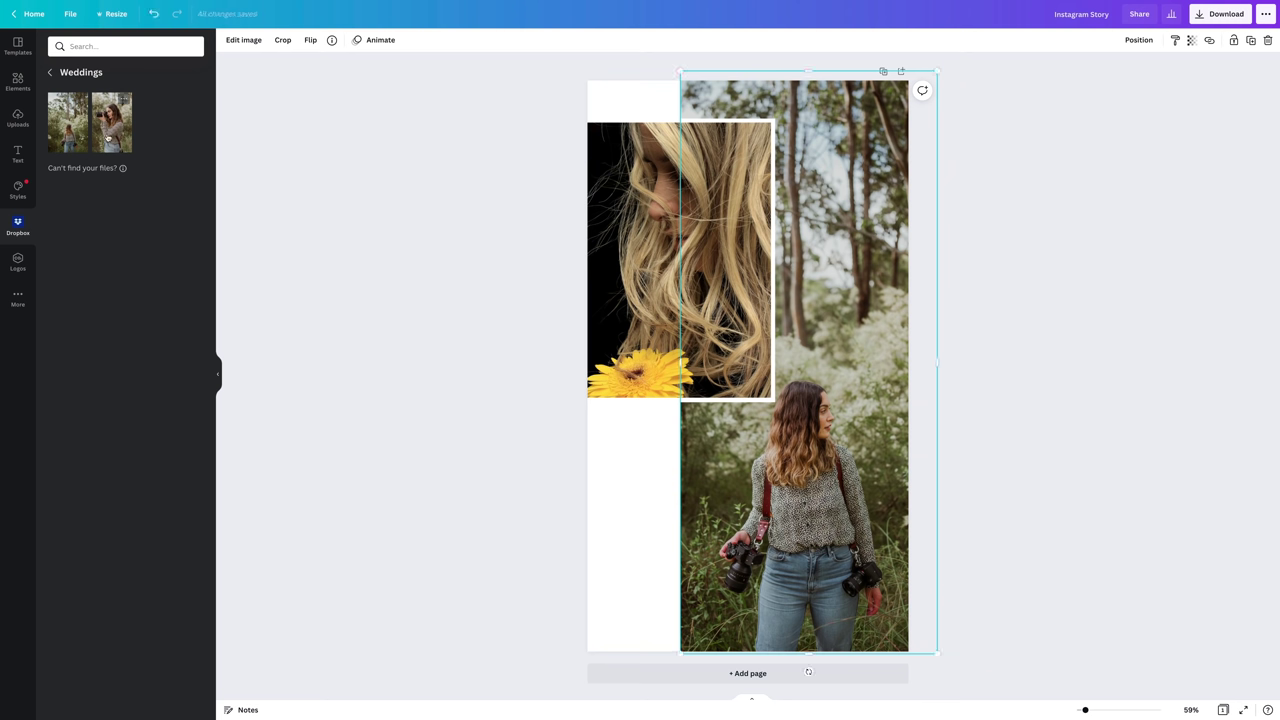
{"action": "left_click_drag", "start_coordinate": [108, 138], "coordinate": [632, 274]}
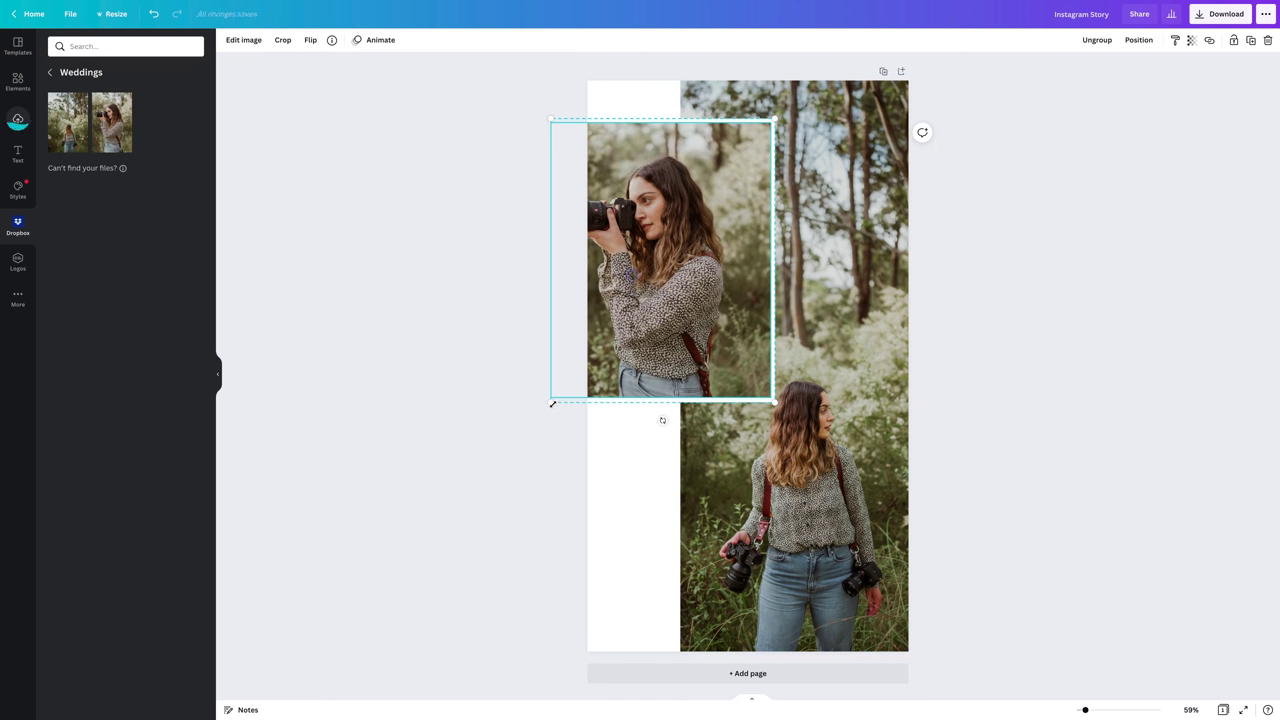
- Shrink the left camera-photo frame slightly
{"action": "left_click_drag", "start_coordinate": [552, 404], "coordinate": [594, 377]}
{"action": "left_click", "coordinate": [511, 354]}
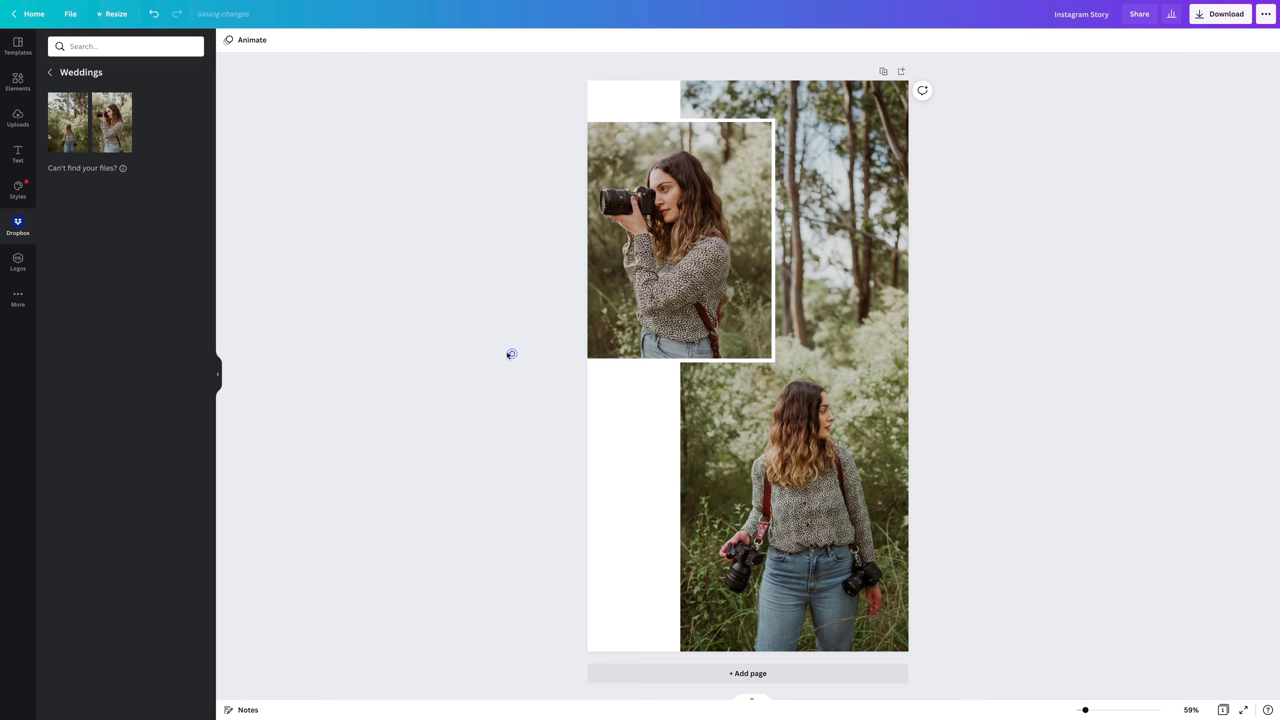
{"action": "left_click", "coordinate": [250, 40]}
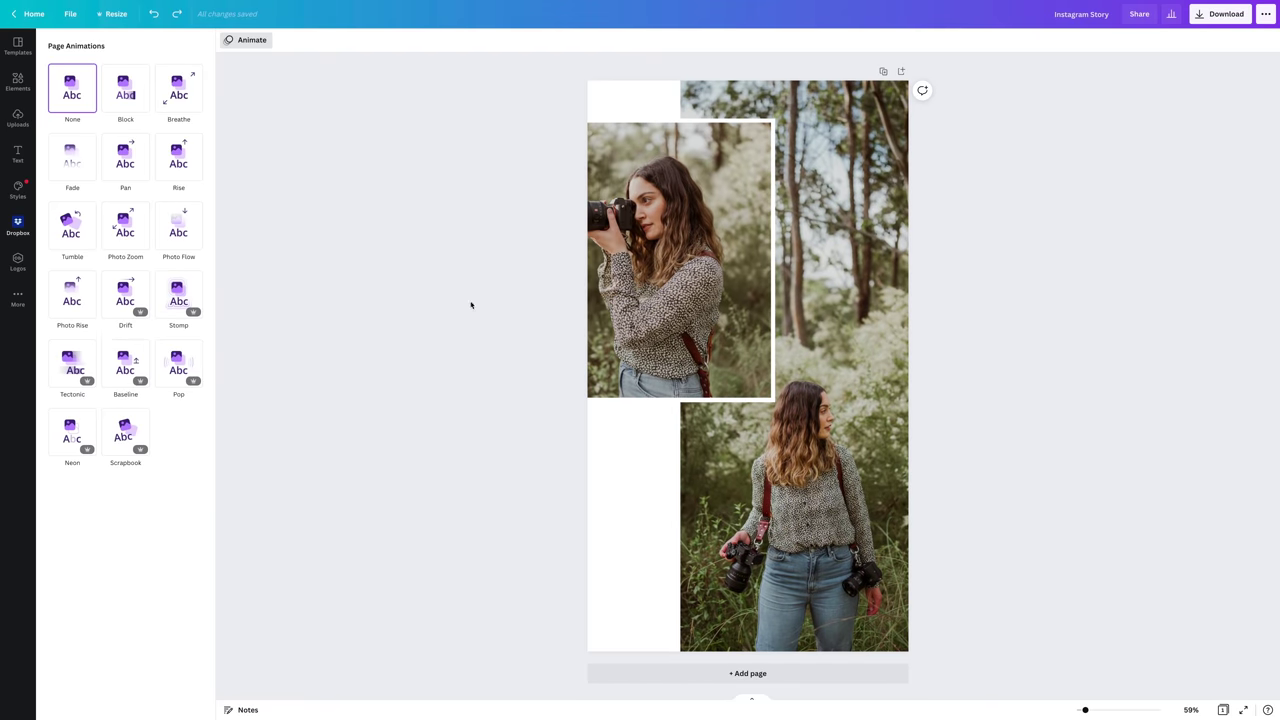
- Give the camera photo a Baseline animation and start downloading the story as MP4
{"action": "left_click", "coordinate": [659, 252]}
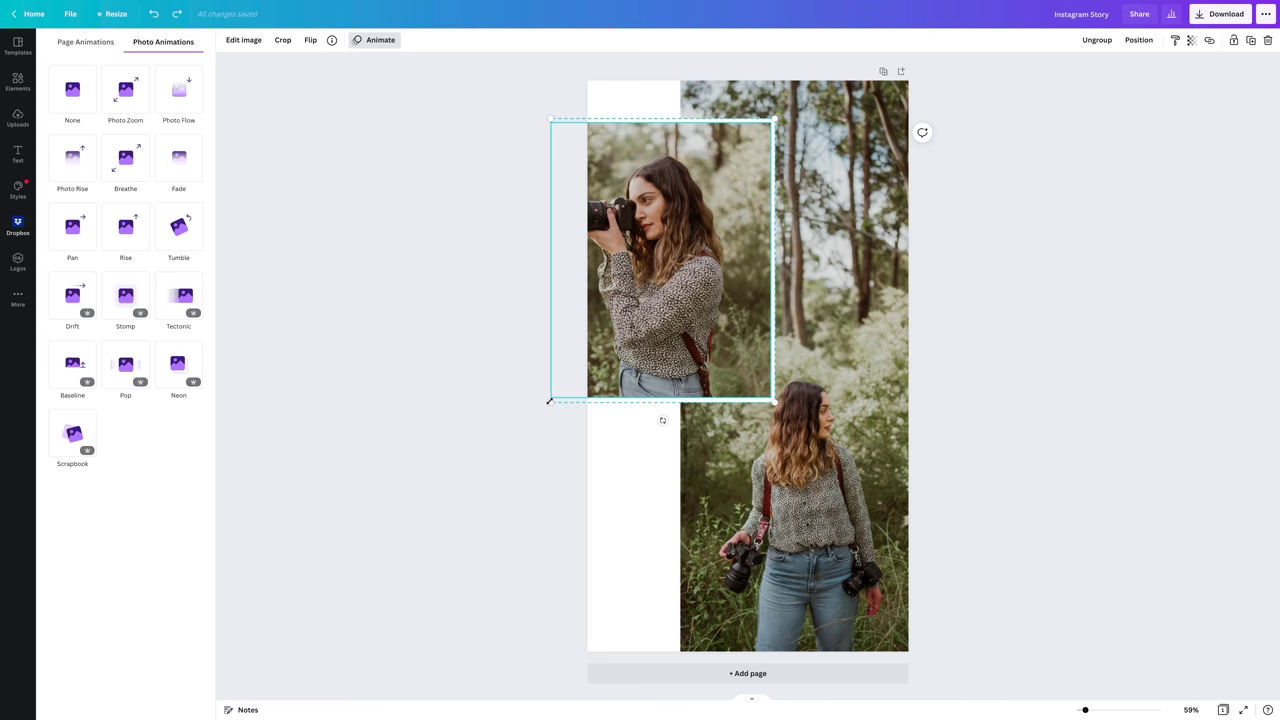
{"action": "left_click_drag", "start_coordinate": [548, 401], "coordinate": [581, 362]}
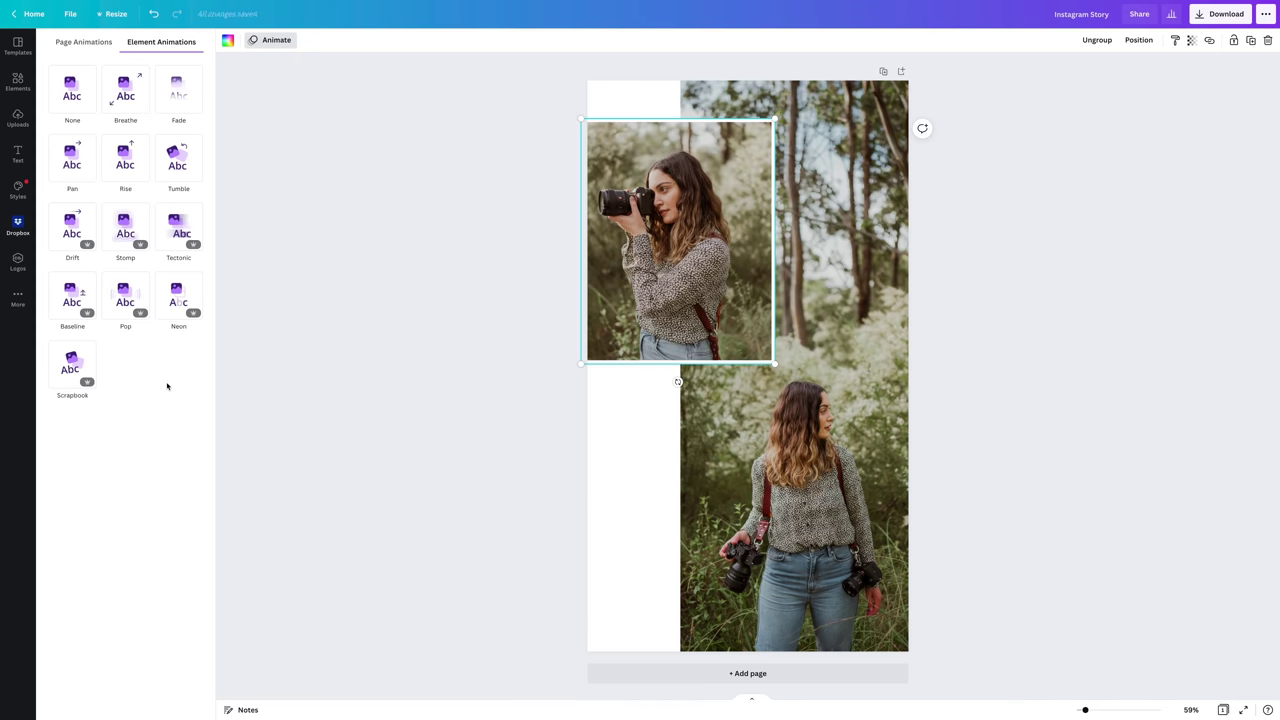
{"action": "left_click", "coordinate": [70, 302]}
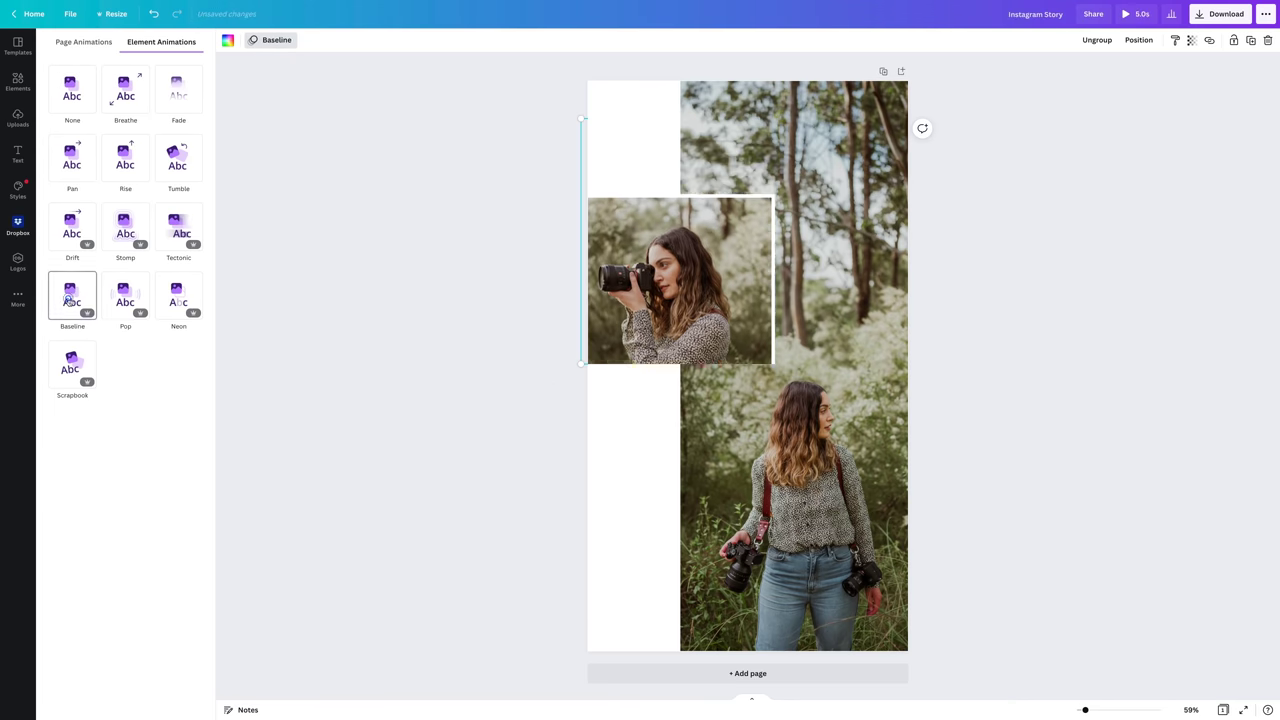
{"action": "left_click", "coordinate": [1002, 332]}
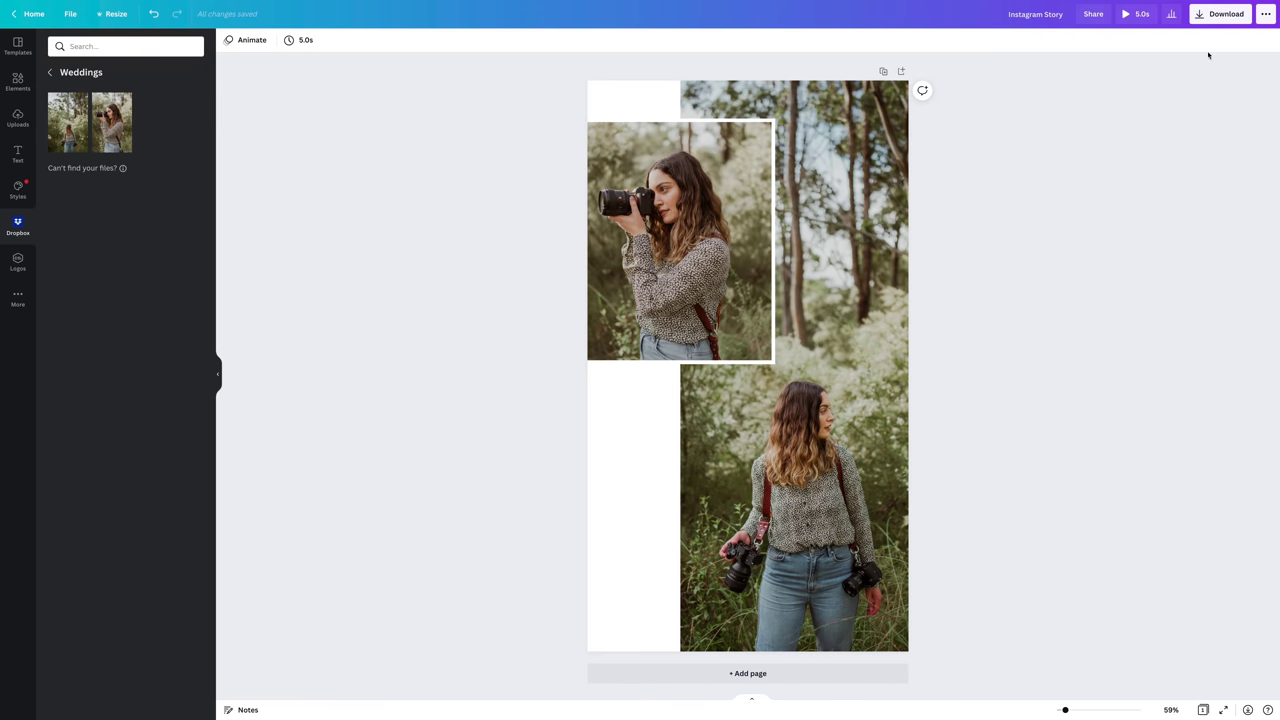
{"action": "left_click", "coordinate": [1215, 21]}
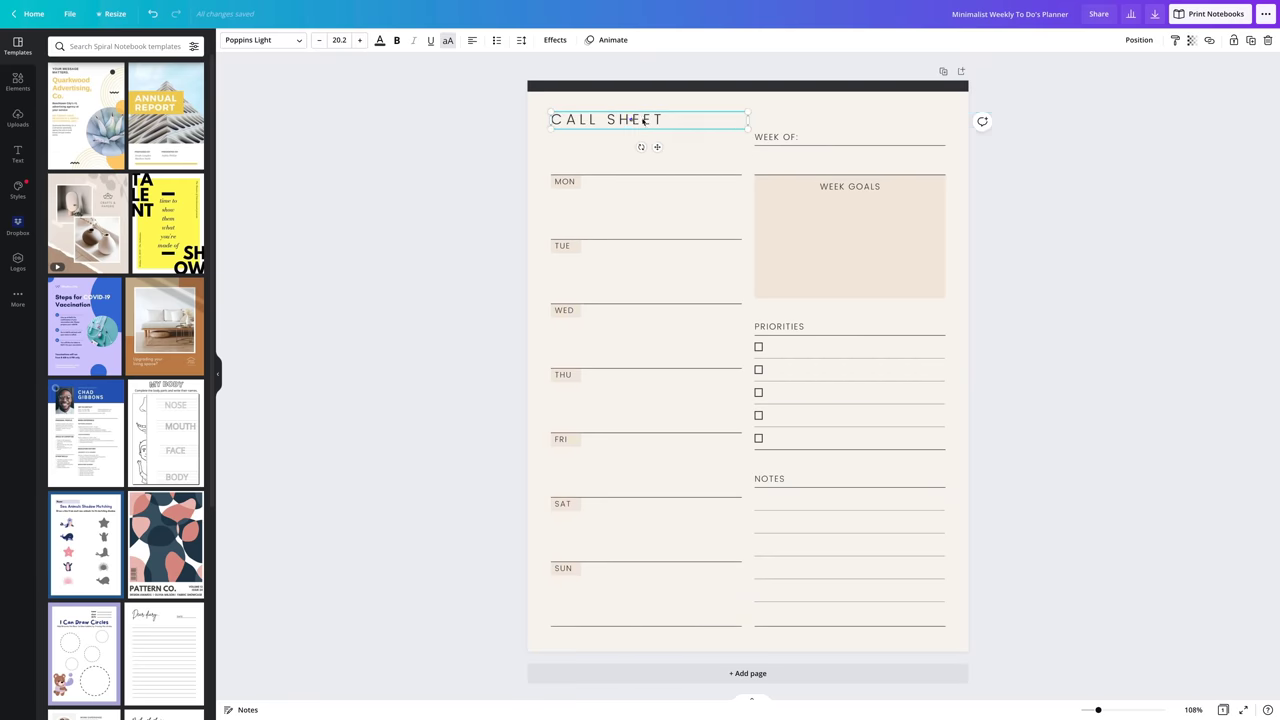
- Move the CALL SHEET heading top-right, remove Priorities and reposition the day rows
{"action": "left_click_drag", "start_coordinate": [646, 120], "coordinate": [890, 111]}
{"action": "left_click_drag", "start_coordinate": [762, 311], "coordinate": [901, 514]}
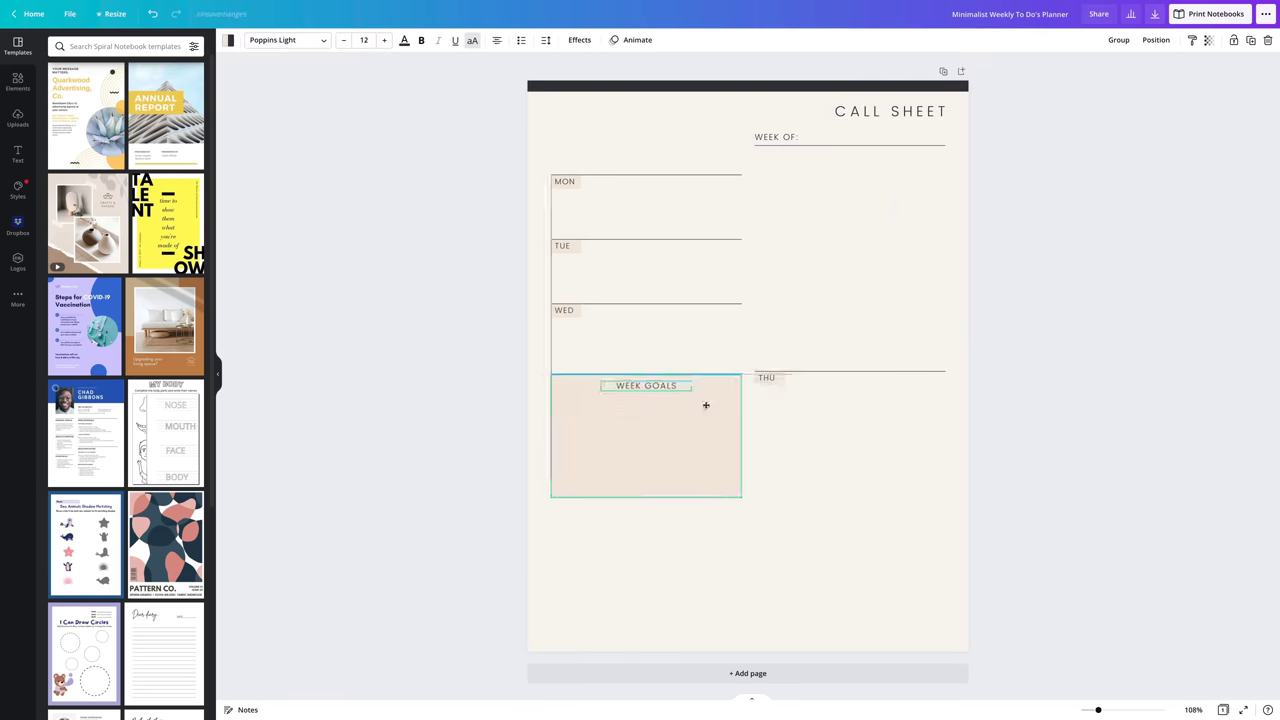
{"action": "left_click_drag", "start_coordinate": [796, 137], "coordinate": [748, 134]}
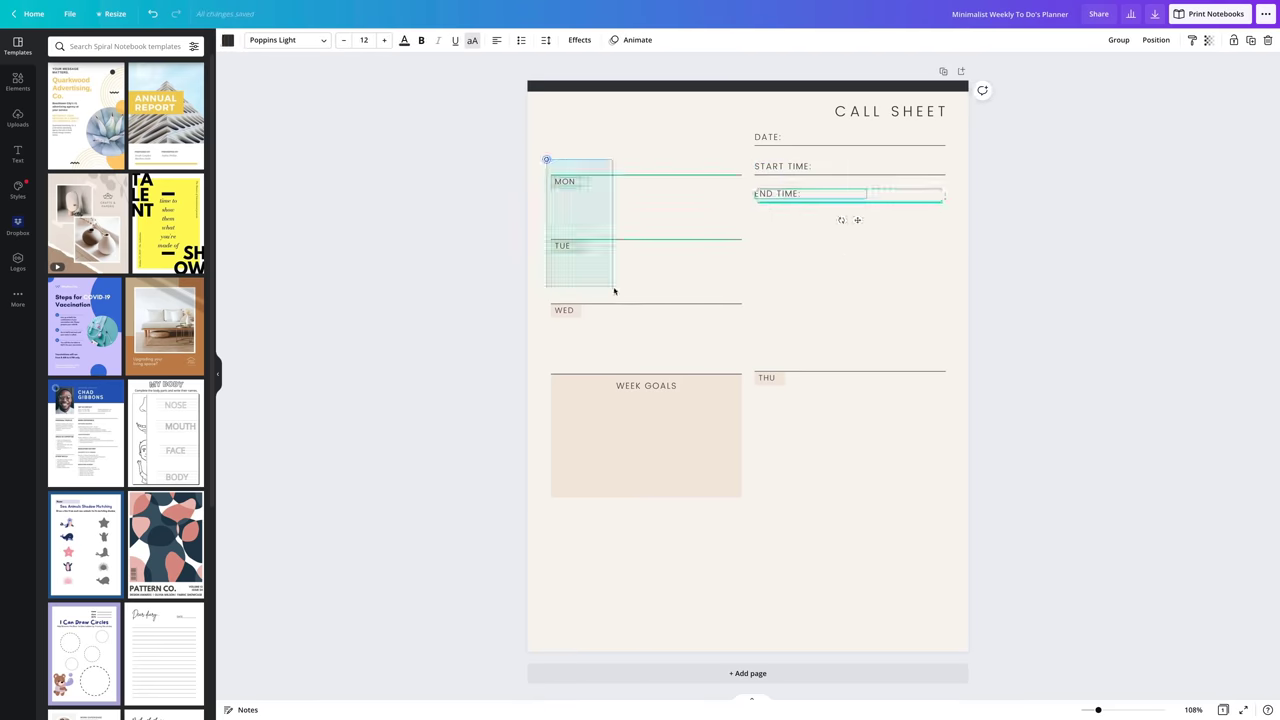
- Relabel day rows as LOCATION:, PARKING: and WEATHER PREDICTION:, and duplicate the heading lower down
{"action": "double_click", "coordinate": [564, 152]}
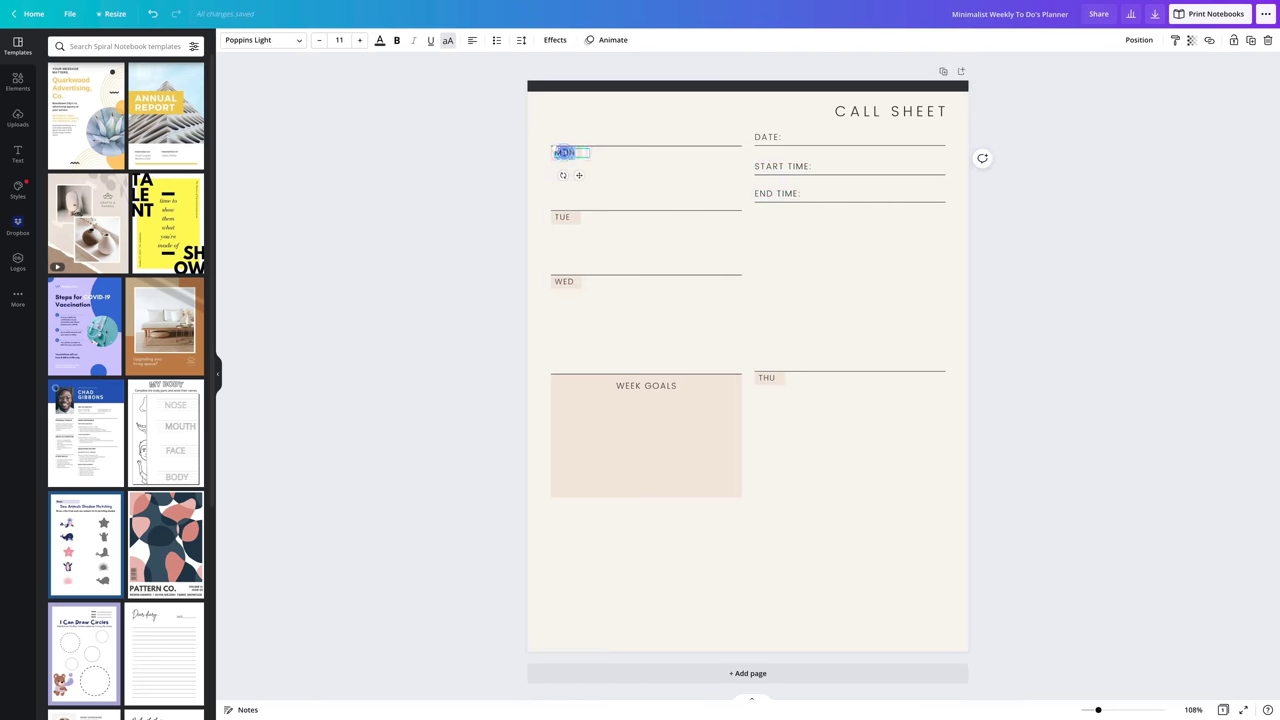
{"action": "type", "text": "LOCATION:"}
{"action": "double_click", "coordinate": [563, 217]}
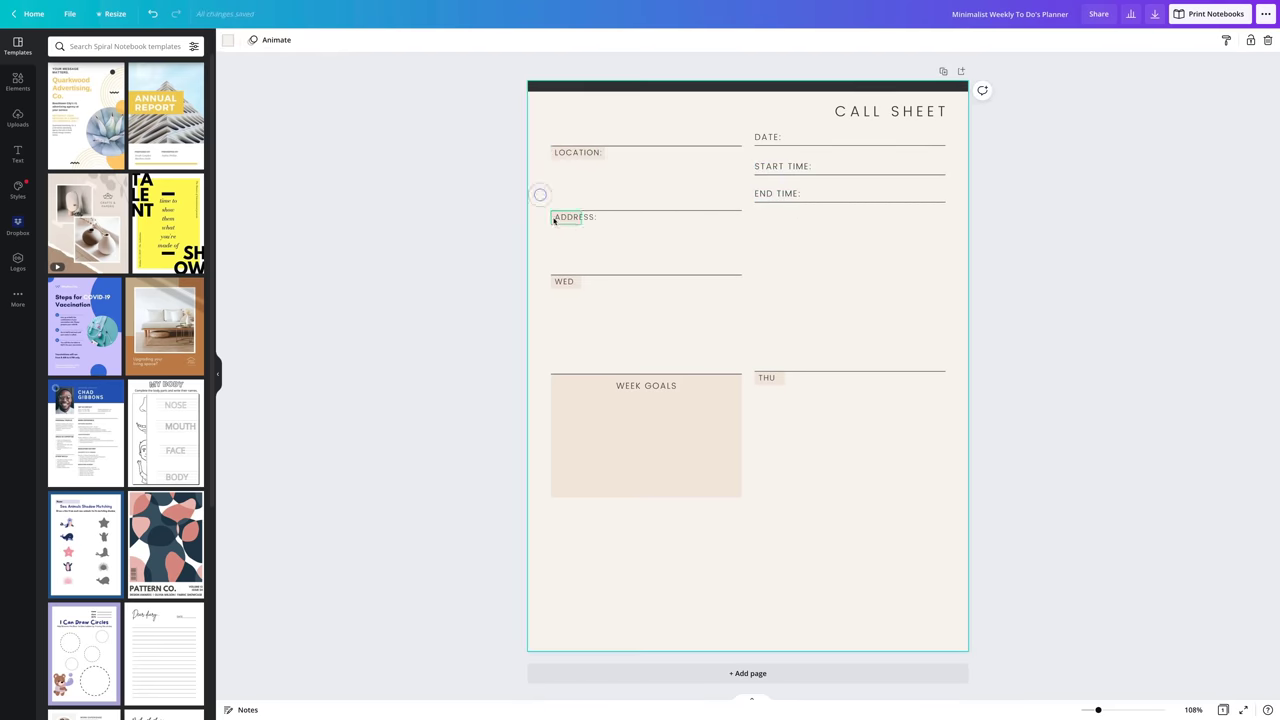
{"action": "type", "text": "PARKING:"}
{"action": "left_click", "coordinate": [563, 340]}
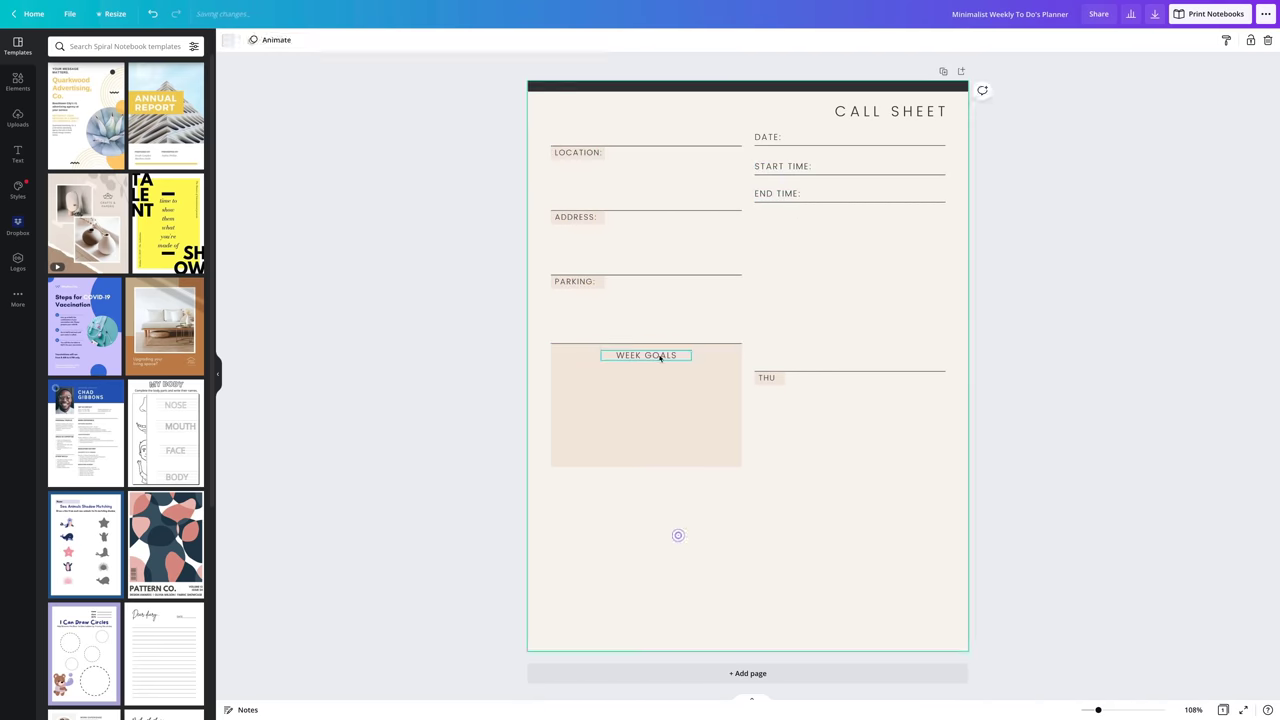
{"action": "double_click", "coordinate": [766, 378]}
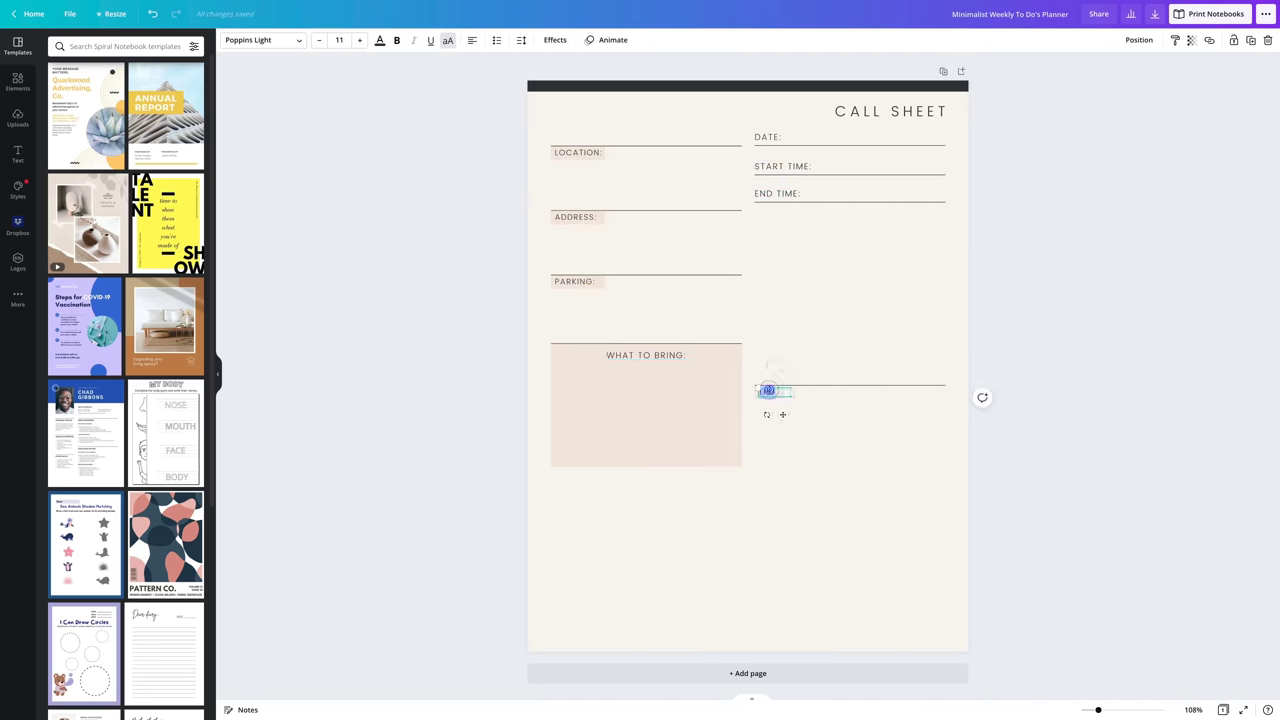
{"action": "type", "text": "WEATHER PREDICTION:"}
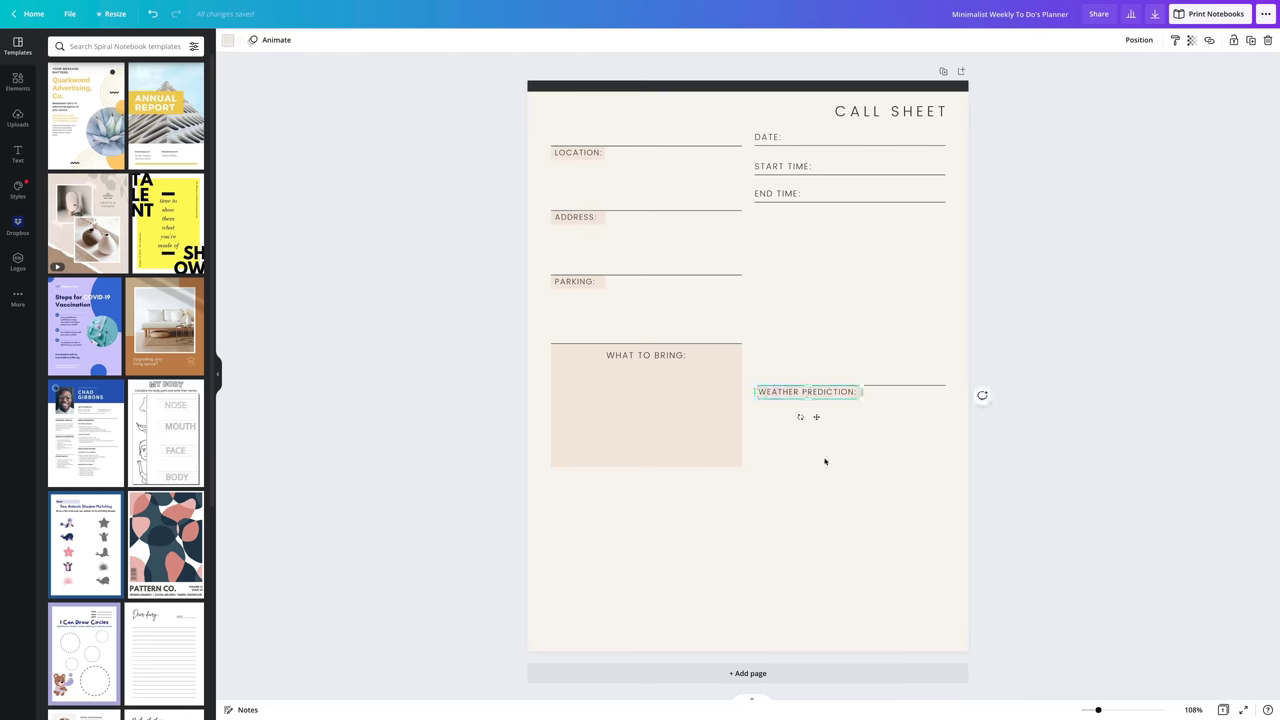
{"action": "key", "text": "ctrl+v"}
{"action": "left_click_drag", "start_coordinate": [883, 111], "coordinate": [743, 489]}
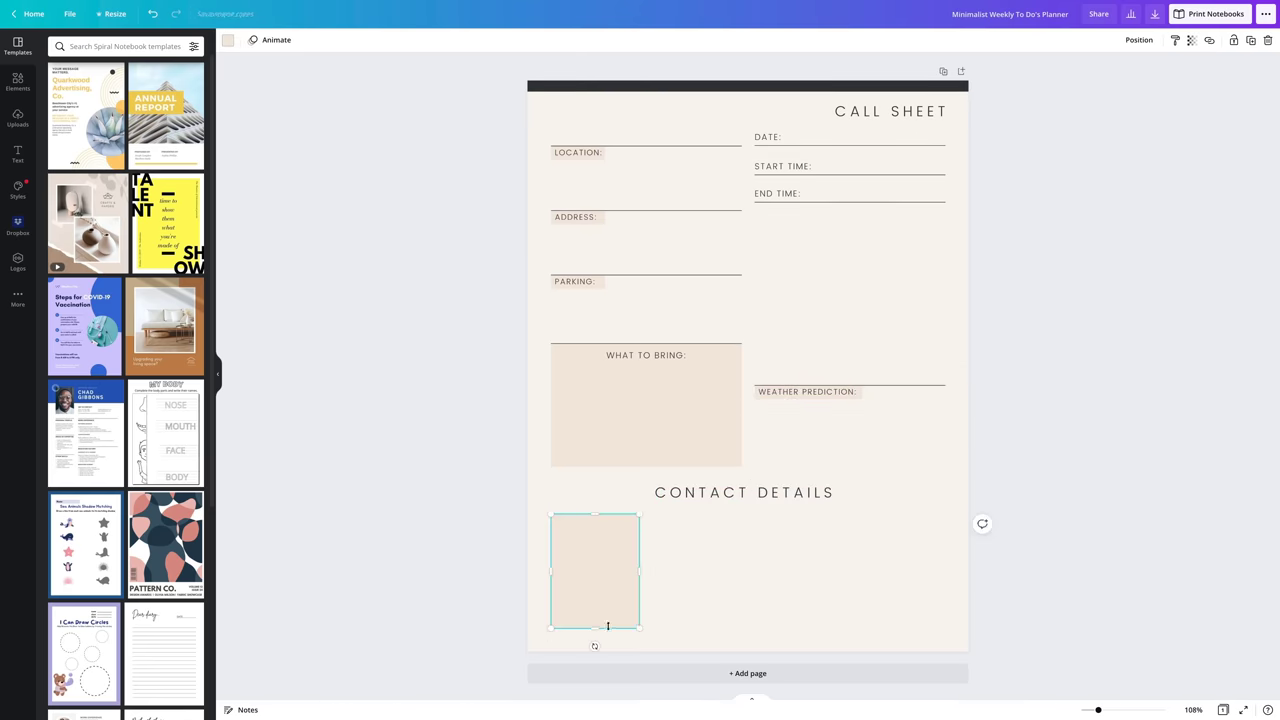
- Narrow the beige box under CONTACT DETAILS and duplicate it into a row of four
{"action": "left_click_drag", "start_coordinate": [637, 571], "coordinate": [646, 571]}
{"action": "key", "text": "ctrl+d"}
{"action": "left_click_drag", "start_coordinate": [607, 590], "coordinate": [683, 569]}
{"action": "key", "text": "ctrl+d"}
{"action": "left_click_drag", "start_coordinate": [693, 579], "coordinate": [763, 551]}
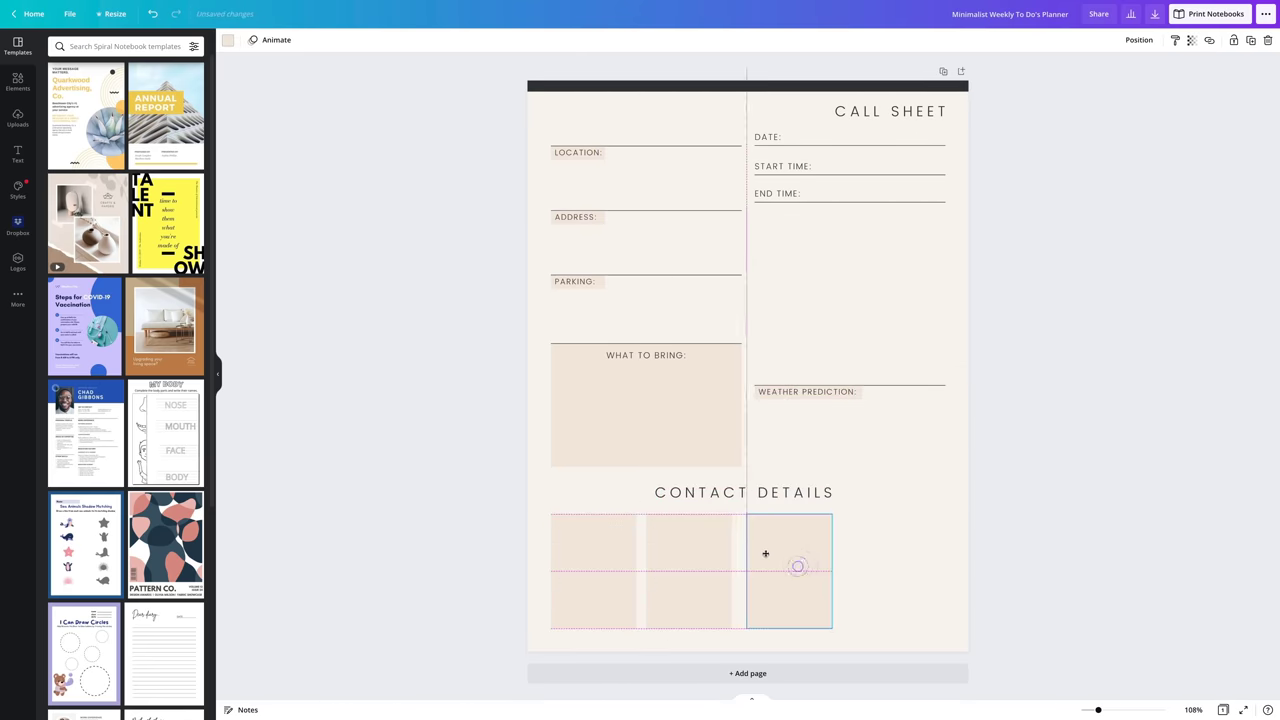
{"action": "key", "text": "ctrl+d"}
{"action": "left_click_drag", "start_coordinate": [773, 561], "coordinate": [866, 557]}
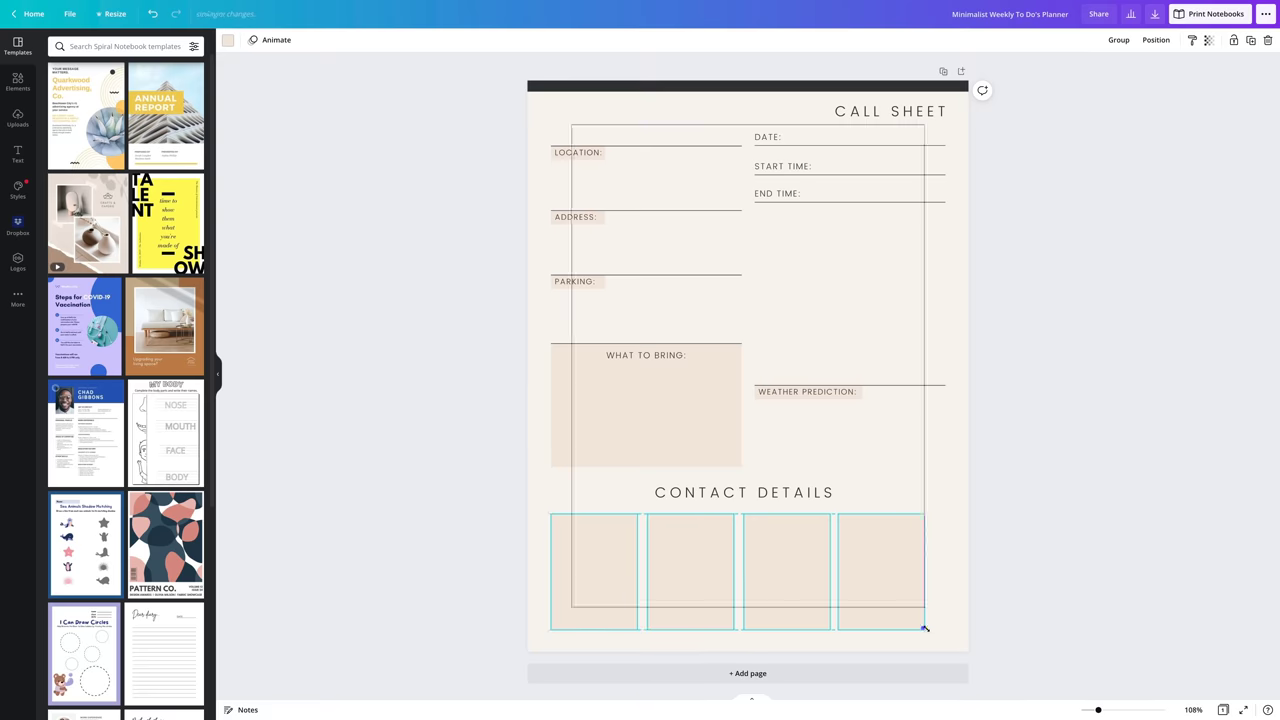
- Stretch the four contact boxes across the page and shorten them to equal height
{"action": "left_click_drag", "start_coordinate": [923, 623], "coordinate": [948, 636]}
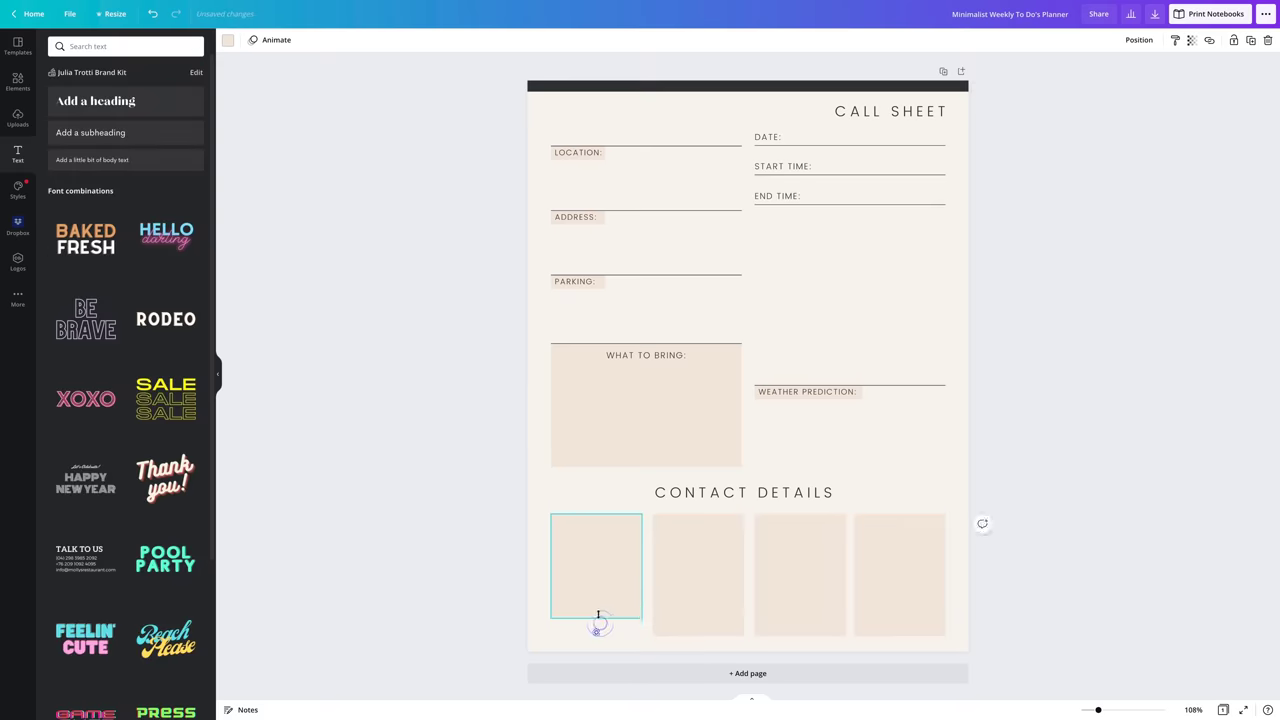
{"action": "left_click_drag", "start_coordinate": [597, 634], "coordinate": [603, 590]}
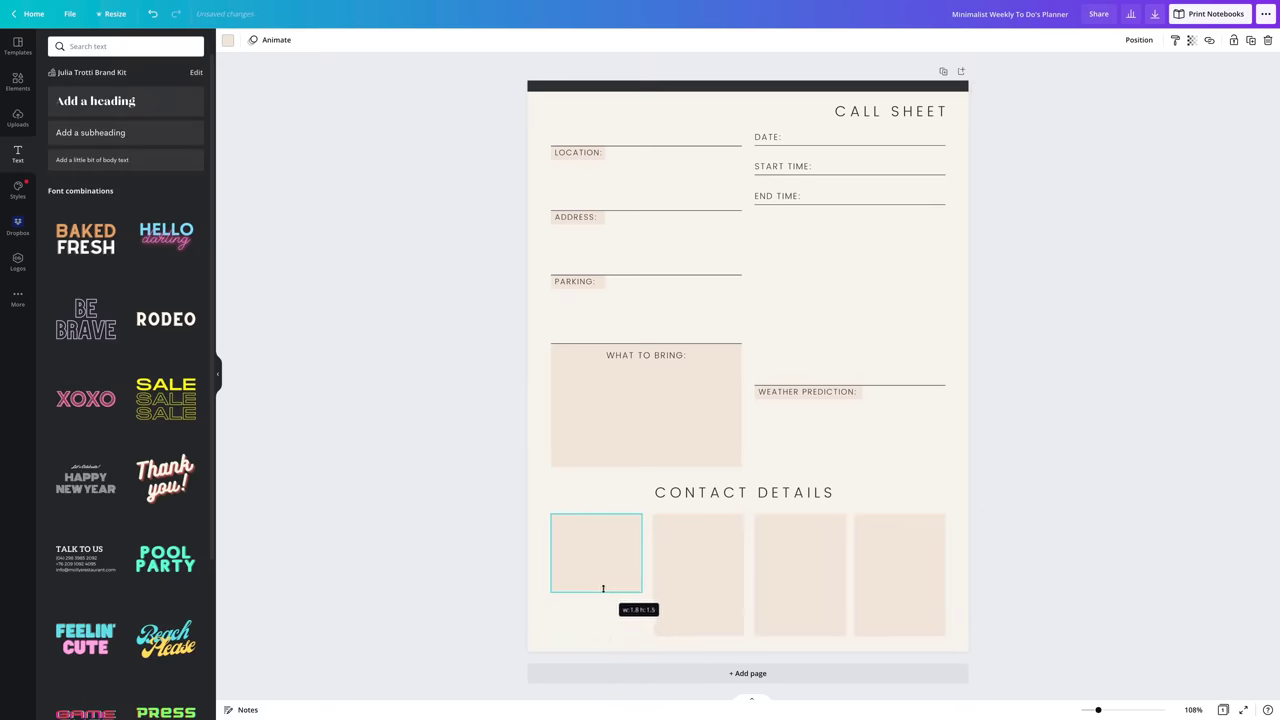
{"action": "left_click", "coordinate": [695, 625]}
{"action": "left_click_drag", "start_coordinate": [695, 636], "coordinate": [697, 591]}
{"action": "left_click", "coordinate": [820, 589]}
{"action": "left_click_drag", "start_coordinate": [800, 636], "coordinate": [805, 594]}
{"action": "left_click", "coordinate": [880, 586]}
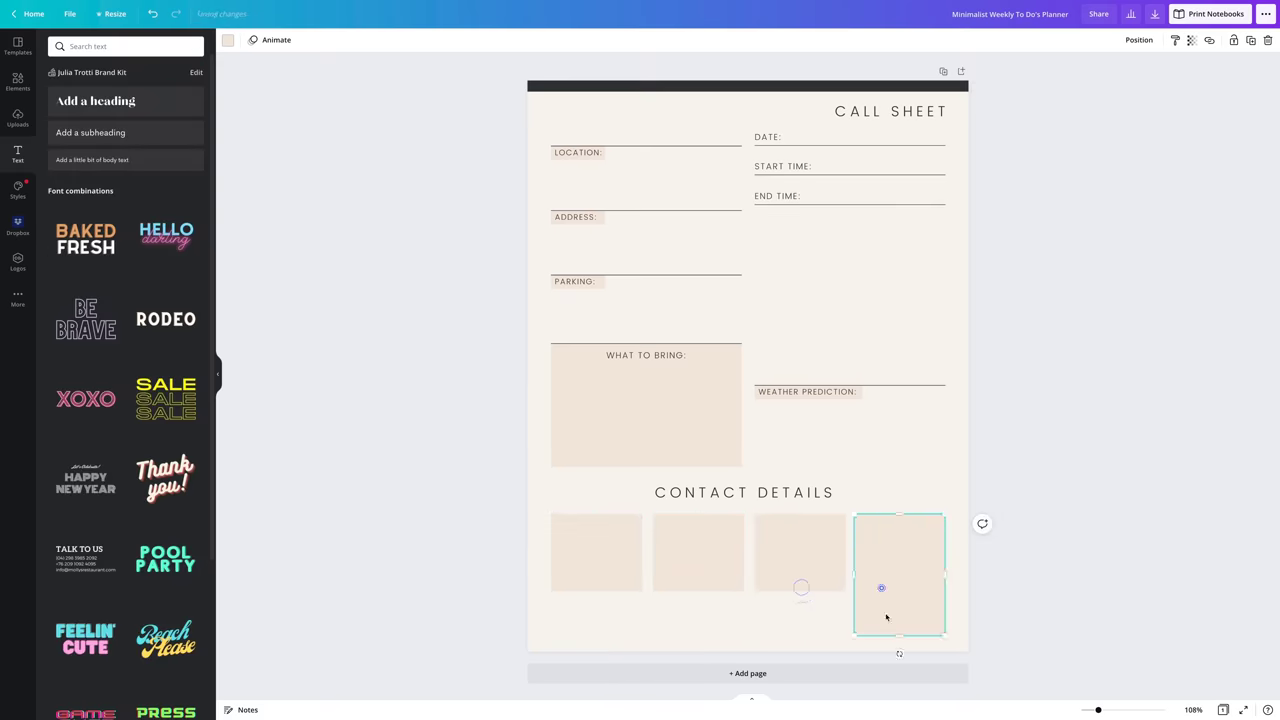
{"action": "left_click_drag", "start_coordinate": [899, 636], "coordinate": [900, 597]}
- Add the brand-kit logo, shrunk and centred at the bottom of the page
{"action": "left_click", "coordinate": [18, 262]}
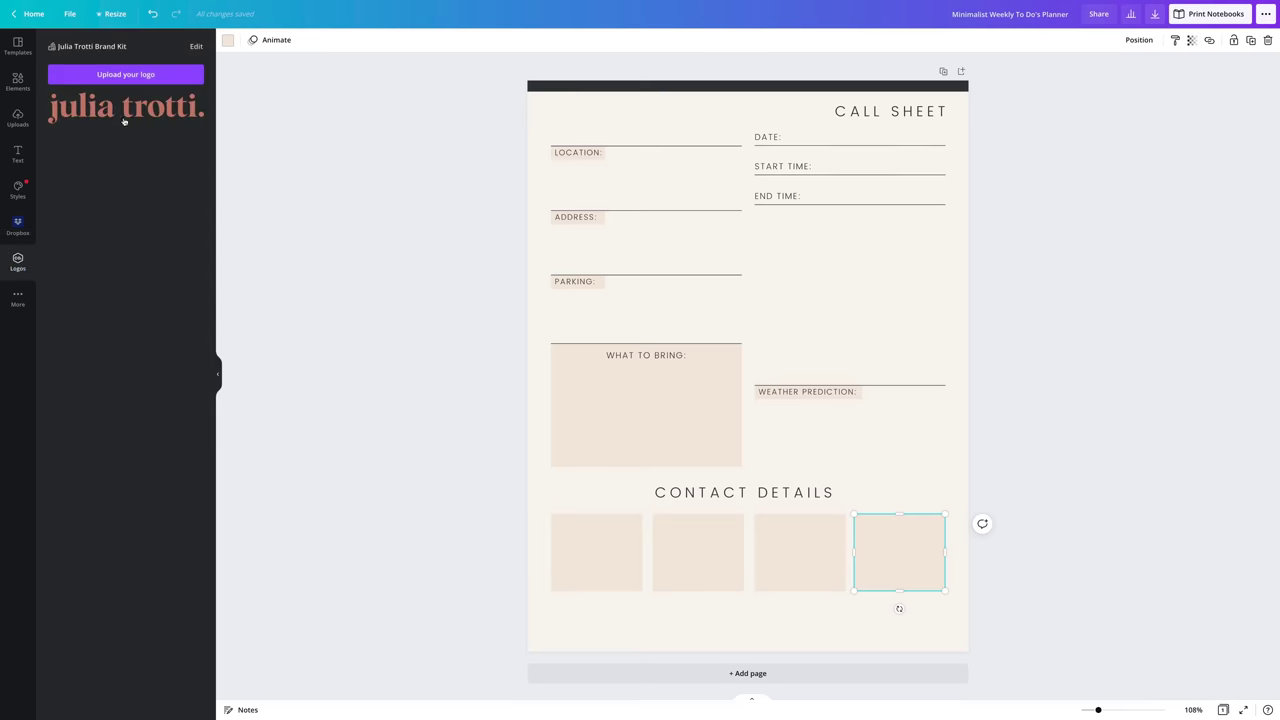
{"action": "left_click", "coordinate": [126, 118]}
{"action": "left_click_drag", "start_coordinate": [897, 395], "coordinate": [750, 617]}
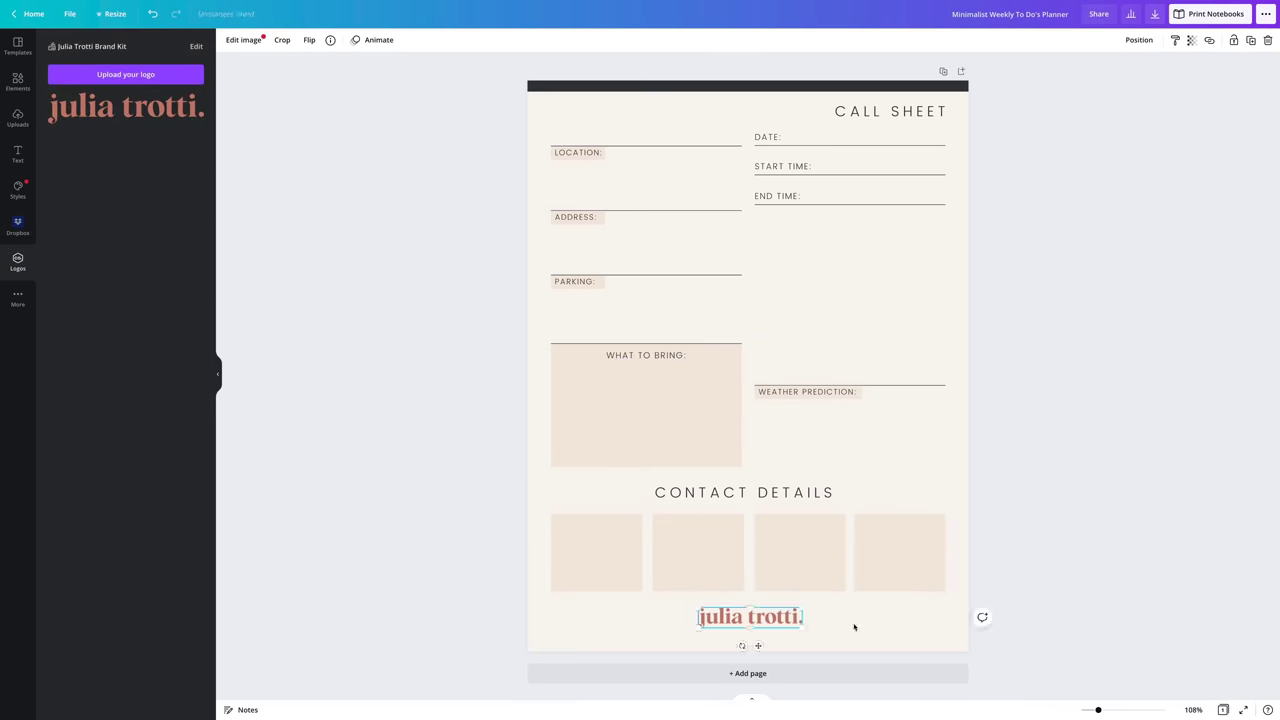
{"action": "left_click", "coordinate": [871, 627]}
{"action": "left_click", "coordinate": [22, 50]}
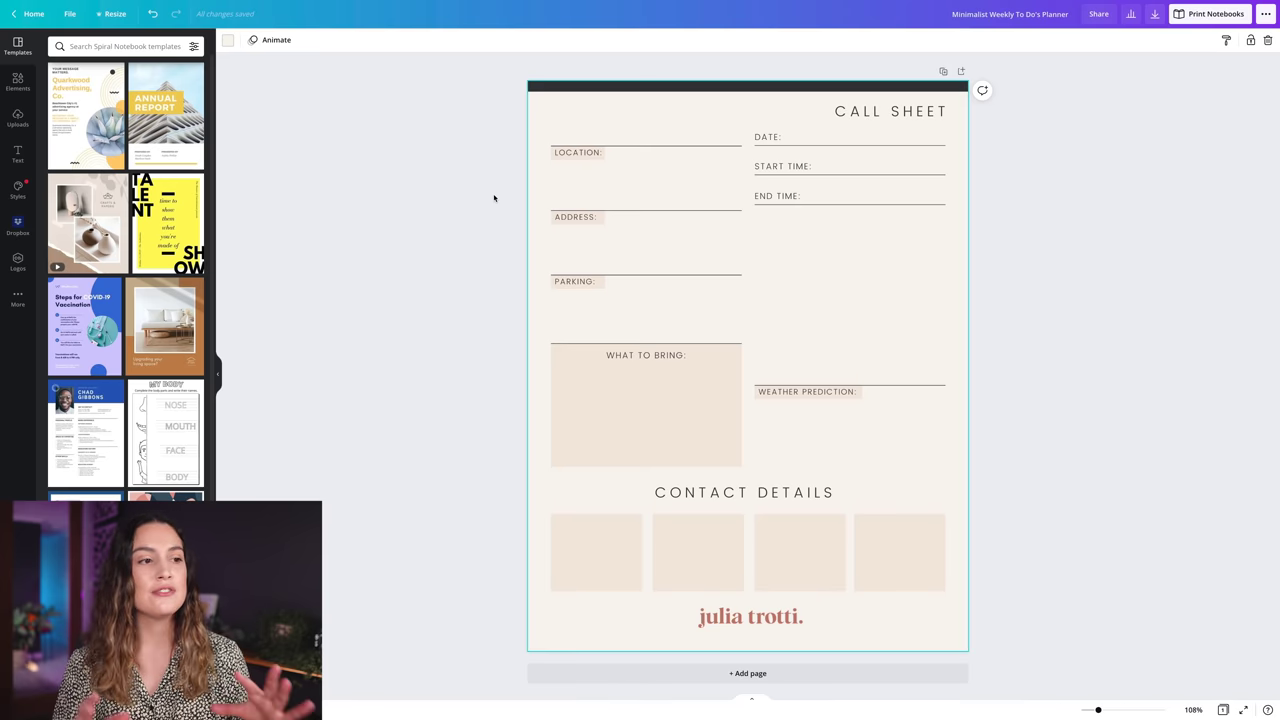
- Add a Poppins Light body text reading 'Sydney rose garden' beside the LOCATION label
{"action": "left_click", "coordinate": [18, 152]}
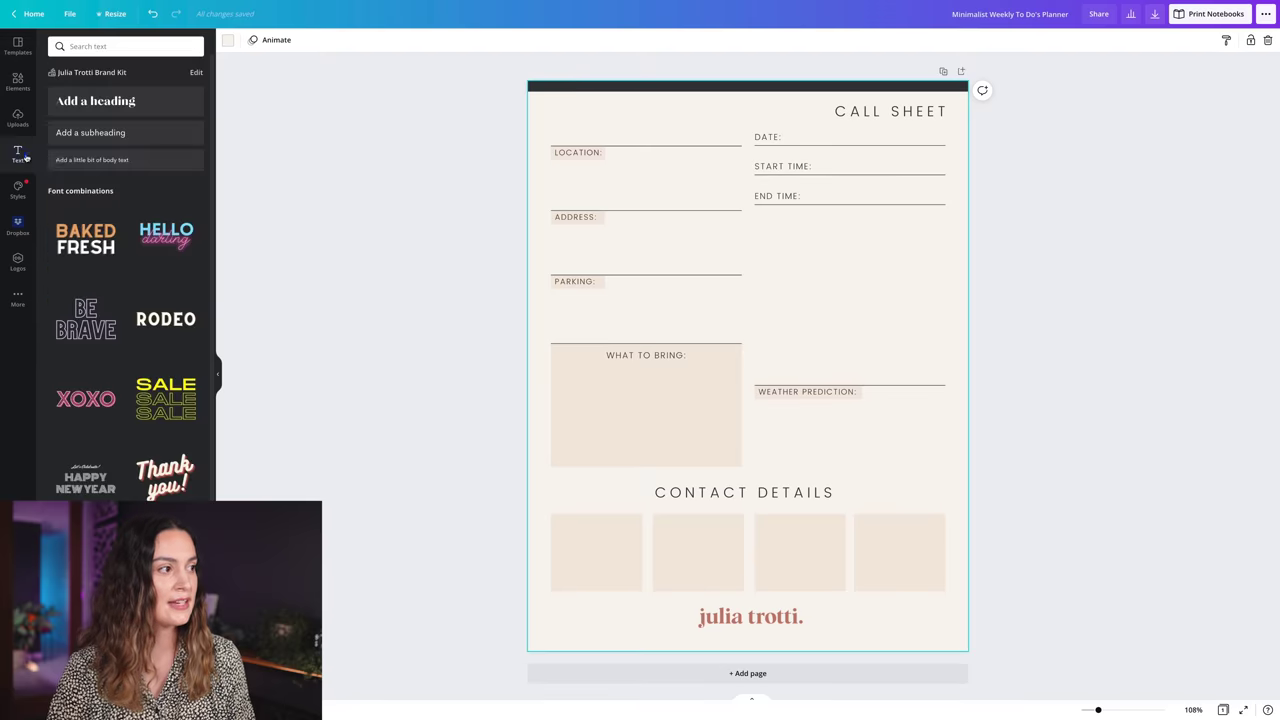
{"action": "left_click", "coordinate": [131, 162]}
{"action": "left_click", "coordinate": [268, 42]}
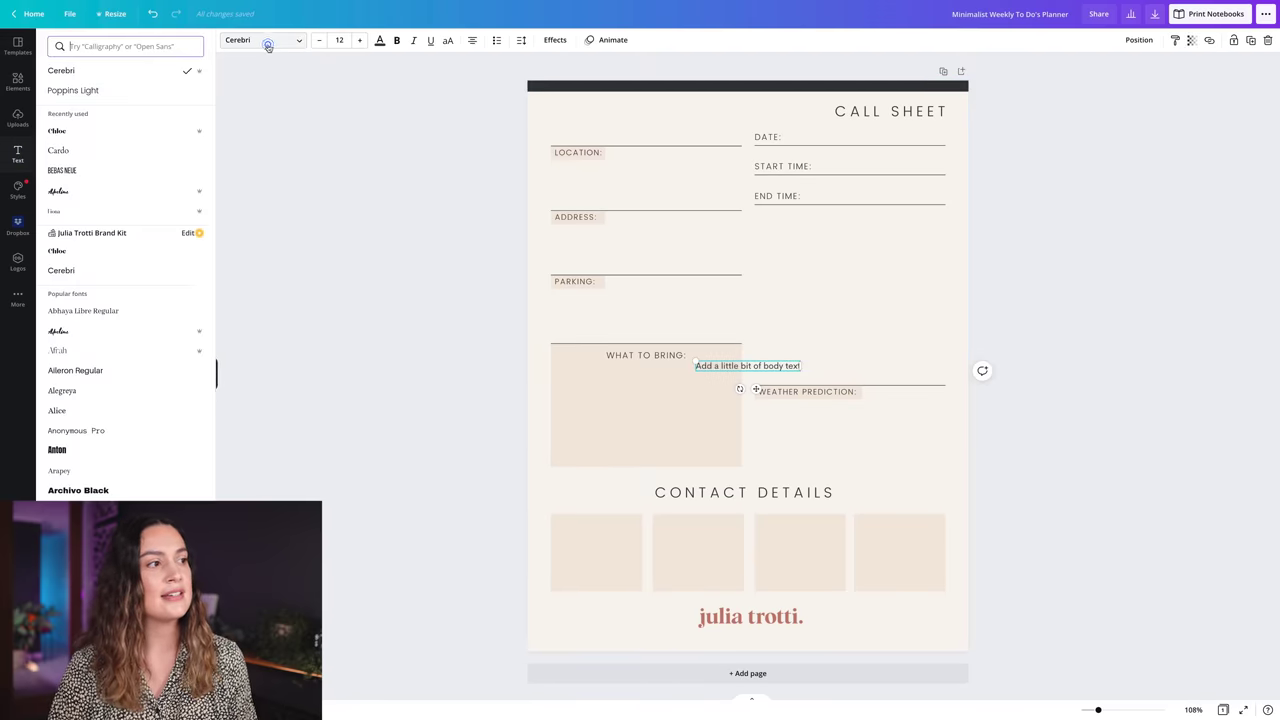
{"action": "left_click", "coordinate": [106, 92]}
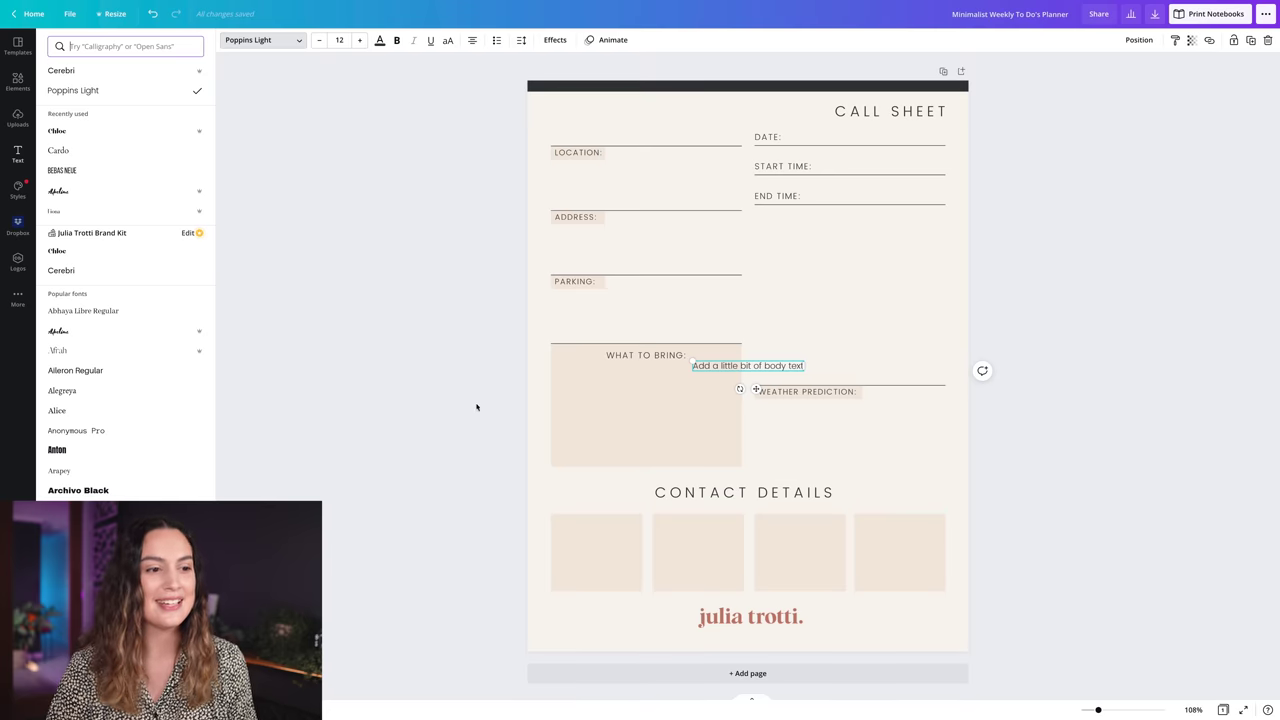
{"action": "key", "text": "Escape"}
{"action": "left_click_drag", "start_coordinate": [755, 389], "coordinate": [651, 205]}
{"action": "double_click", "coordinate": [637, 180]}
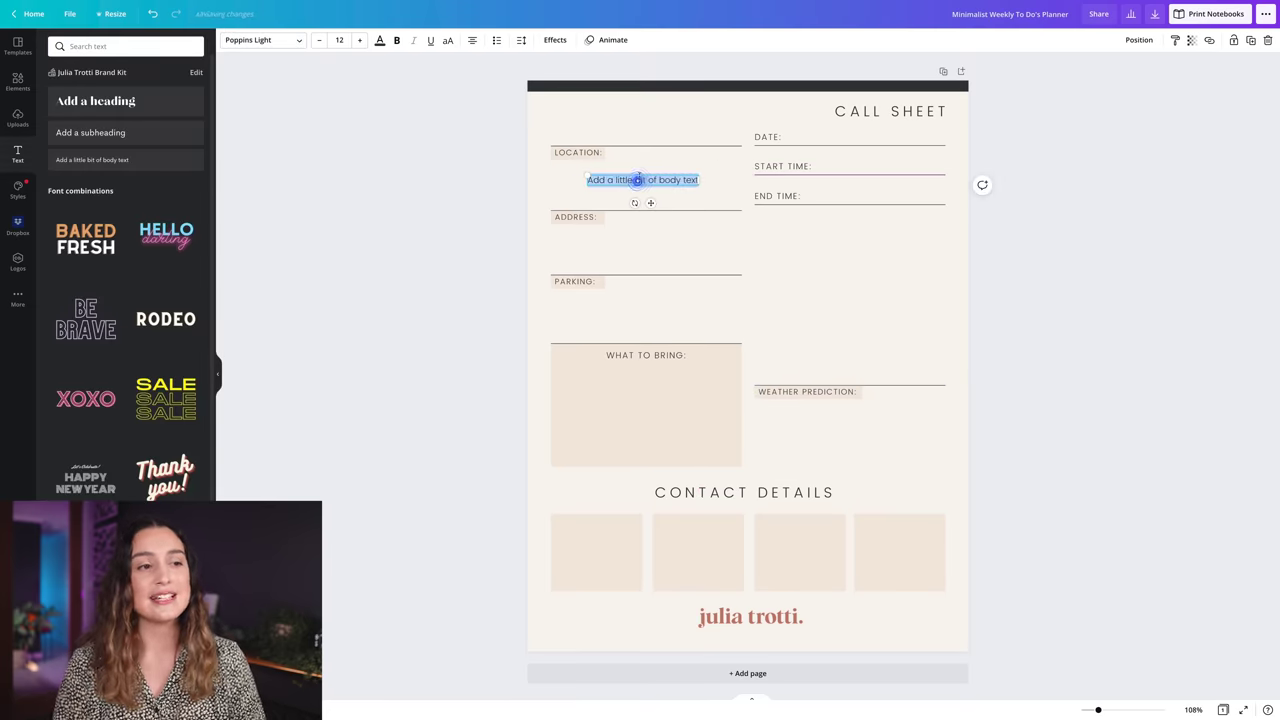
{"action": "type", "text": "Sydney rose ga"}
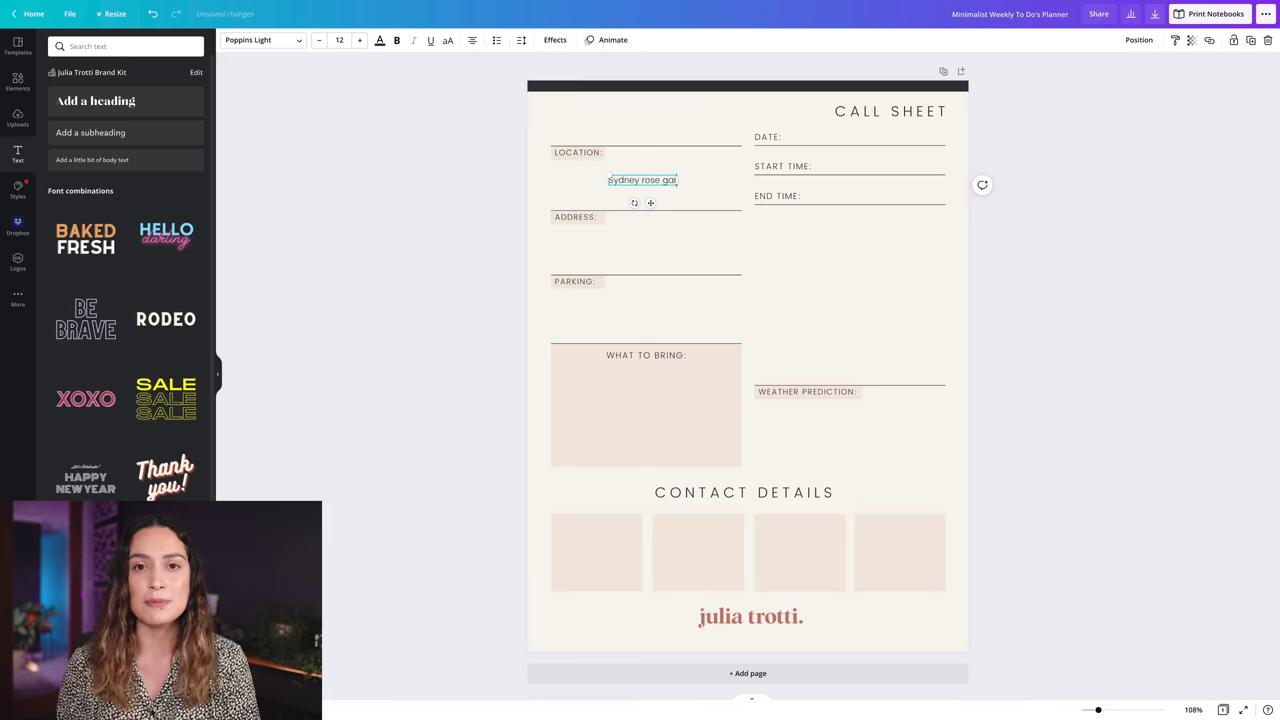
{"action": "type", "text": "rden"}
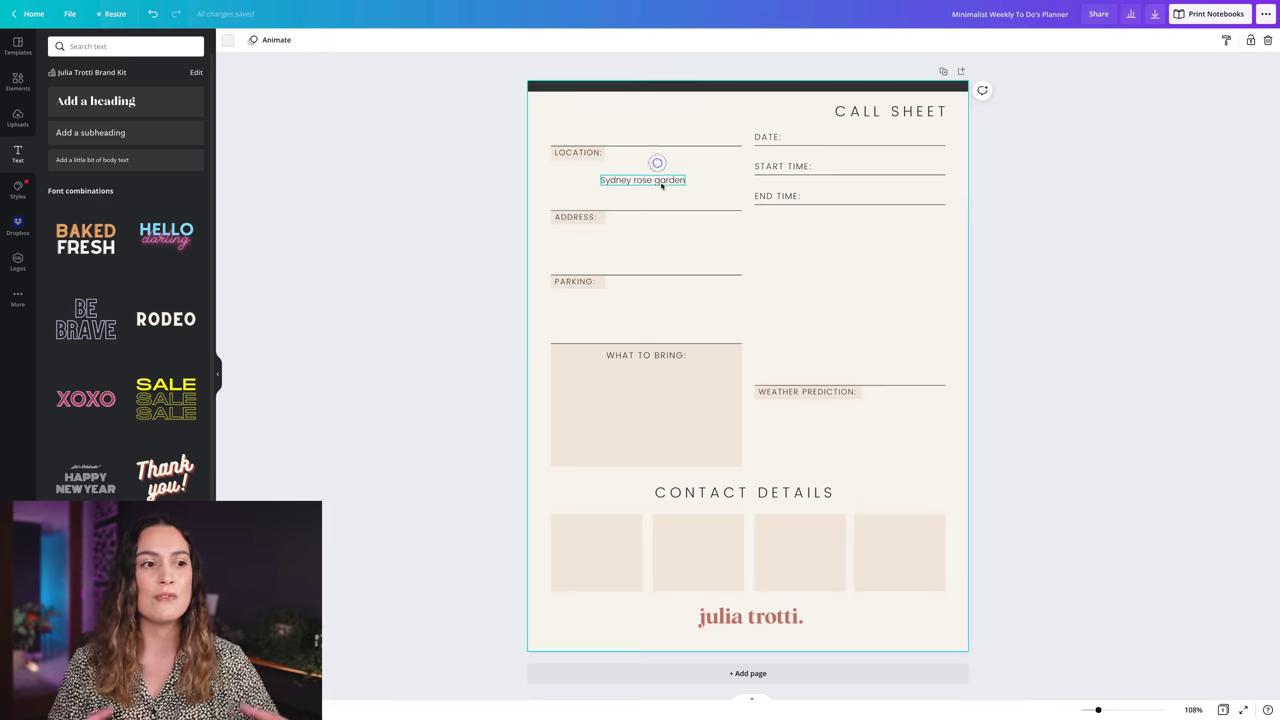
{"action": "left_click_drag", "start_coordinate": [655, 178], "coordinate": [604, 251]}
- Duplicate the text and enter the venue's street address under ADDRESS, left-aligned
{"action": "key", "text": "ctrl+d"}
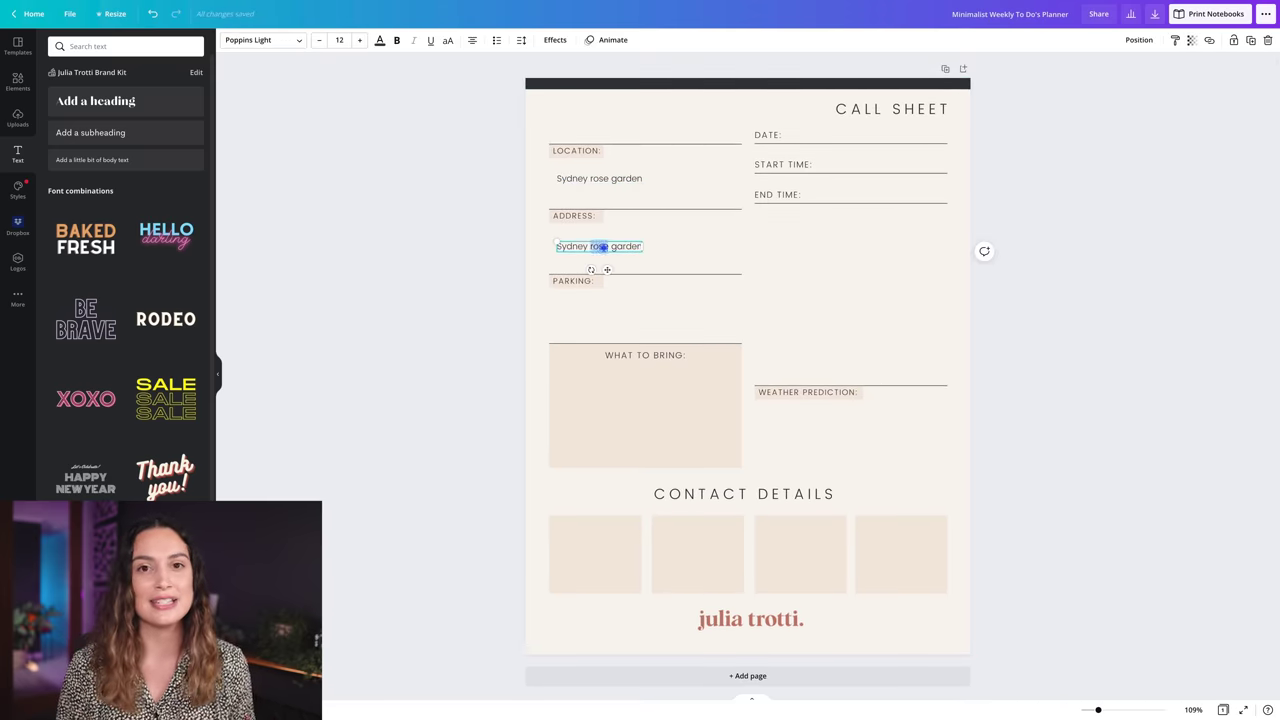
{"action": "triple_click", "coordinate": [603, 246]}
{"action": "type", "text": "123 Sydney Ave, Aust"}
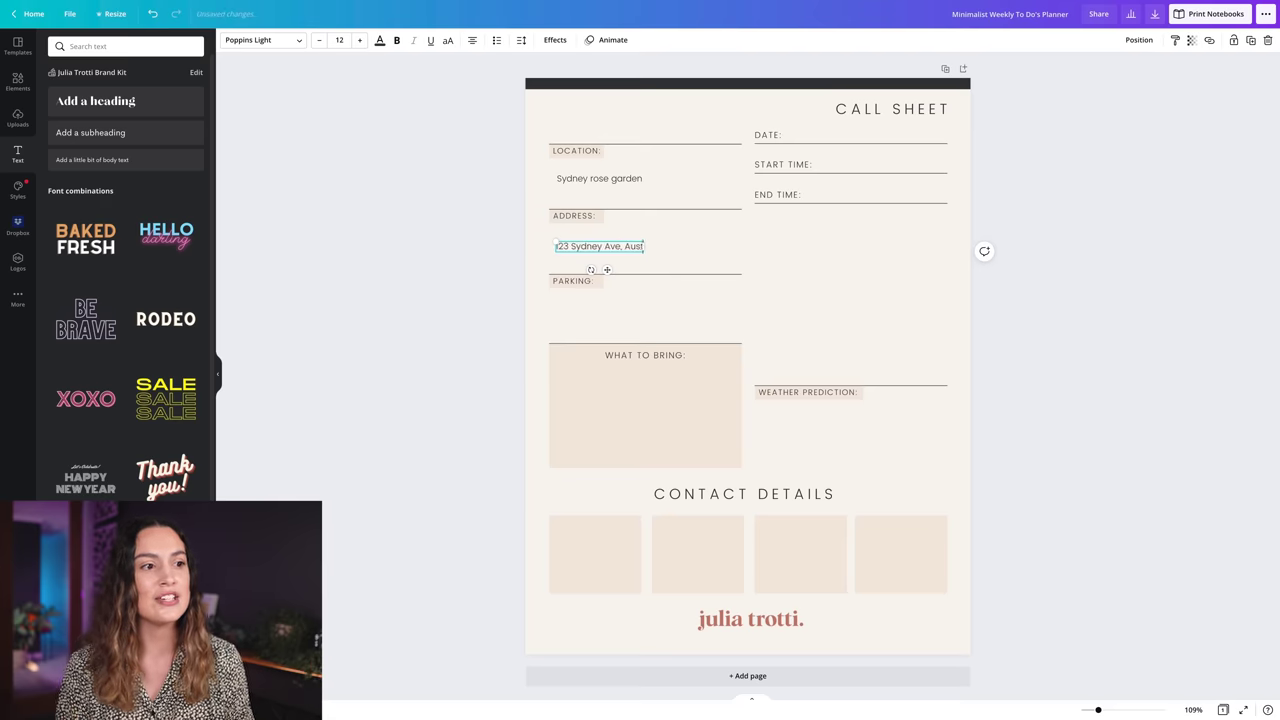
{"action": "type", "text": "ralia"}
{"action": "key", "text": "ctrl+a"}
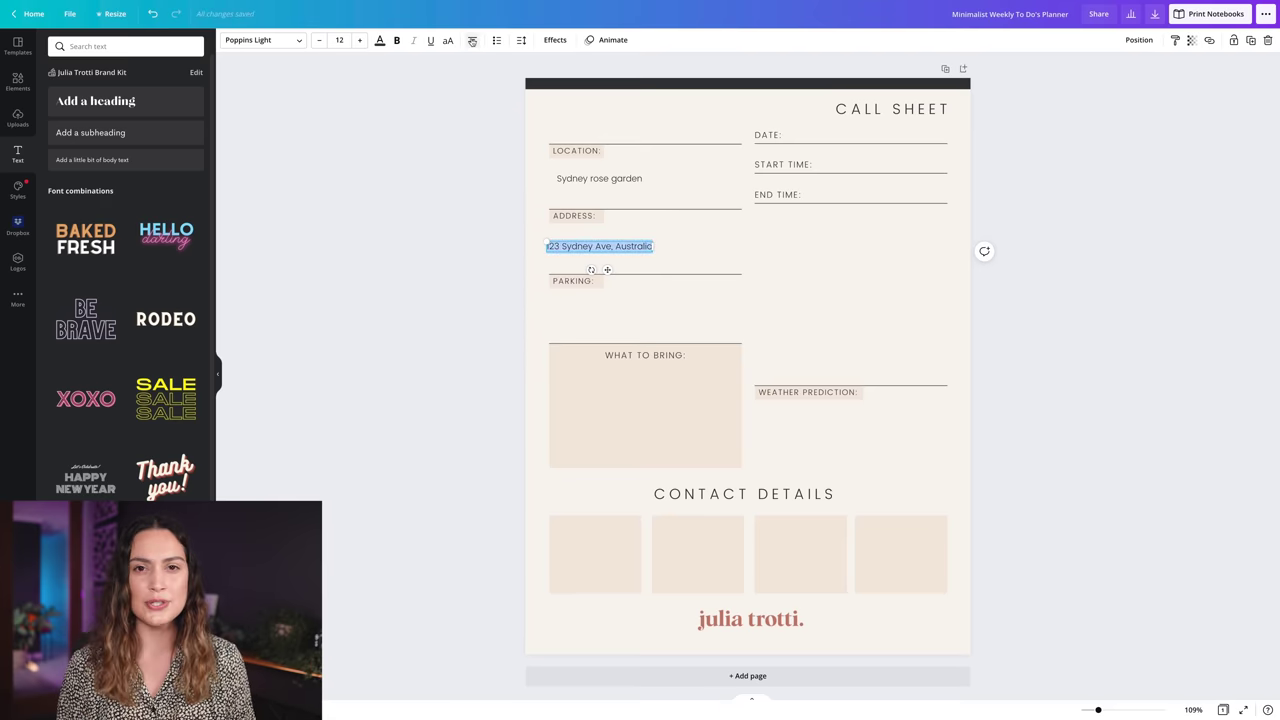
{"action": "left_click", "coordinate": [472, 41]}
- Add 'Free Parking at location' under the PARKING label
{"action": "key", "text": "ctrl+d"}
{"action": "left_click_drag", "start_coordinate": [609, 246], "coordinate": [828, 192]}
{"action": "type", "text": "Free Parking at location"}
{"action": "left_click", "coordinate": [629, 329]}
{"action": "left_click", "coordinate": [606, 310]}
- Fill in the date '23rd of February, 2022', start time 5.30pm and end time 6.30pm
{"action": "key", "text": "ctrl+d"}
{"action": "type", "text": "23rd of February, 2022"}
{"action": "key", "text": "ctrl+d"}
{"action": "type", "text": "5.30pm"}
{"action": "key", "text": "ctrl+d"}
{"action": "left_click", "coordinate": [826, 192]}
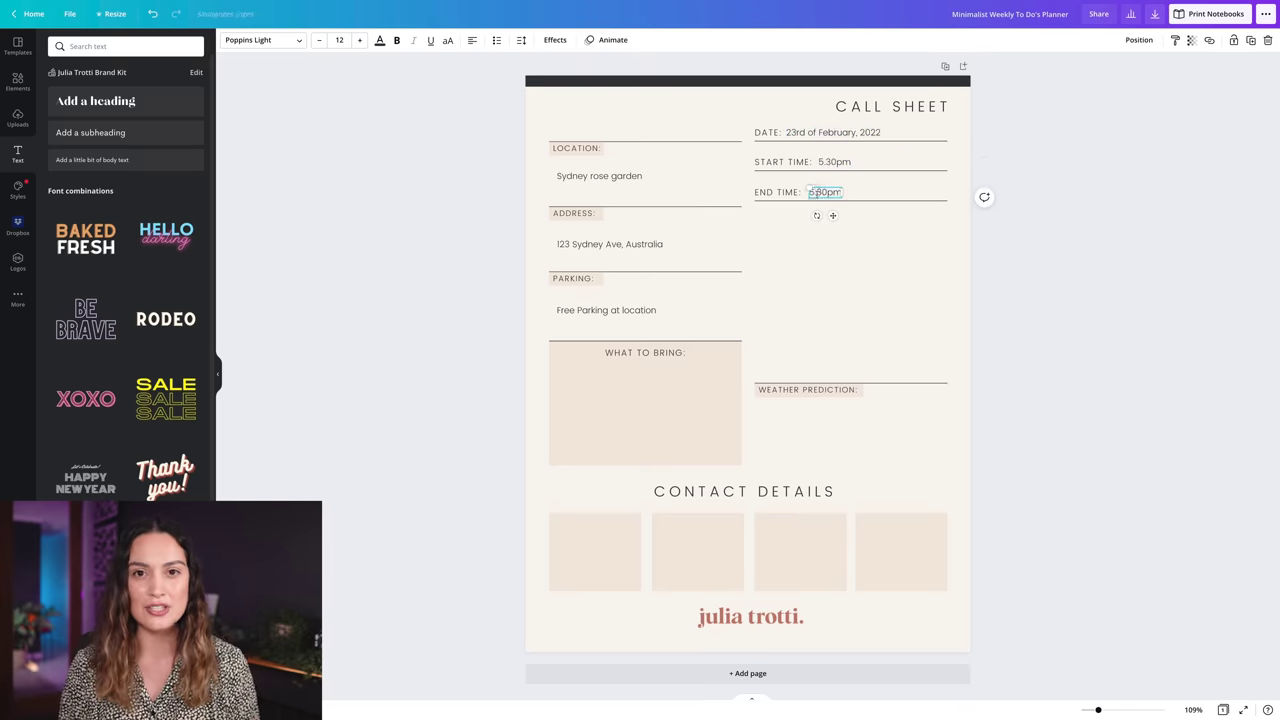
{"action": "type", "text": "6.30pm"}
{"action": "left_click", "coordinate": [891, 250]}
- Place the Dropbox map image beside the times and resize it above the weather section
{"action": "left_click", "coordinate": [18, 225]}
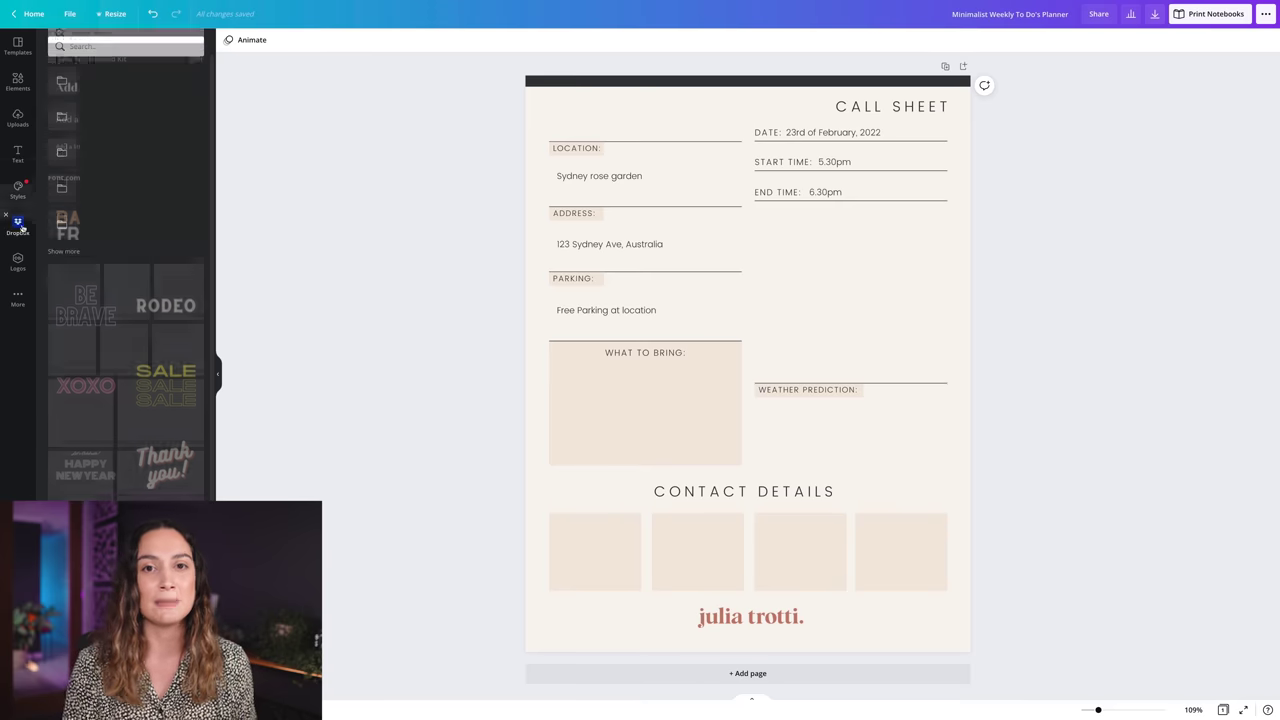
{"action": "left_click", "coordinate": [81, 300]}
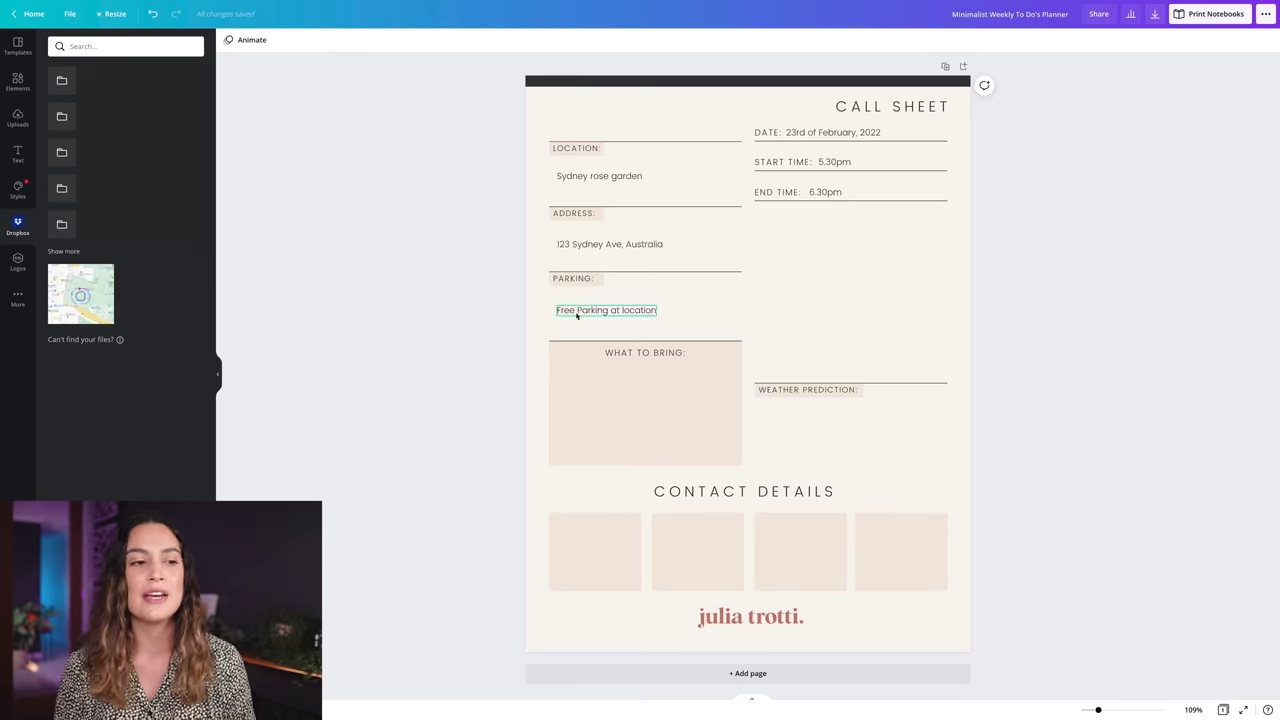
{"action": "left_click_drag", "start_coordinate": [726, 329], "coordinate": [847, 280]}
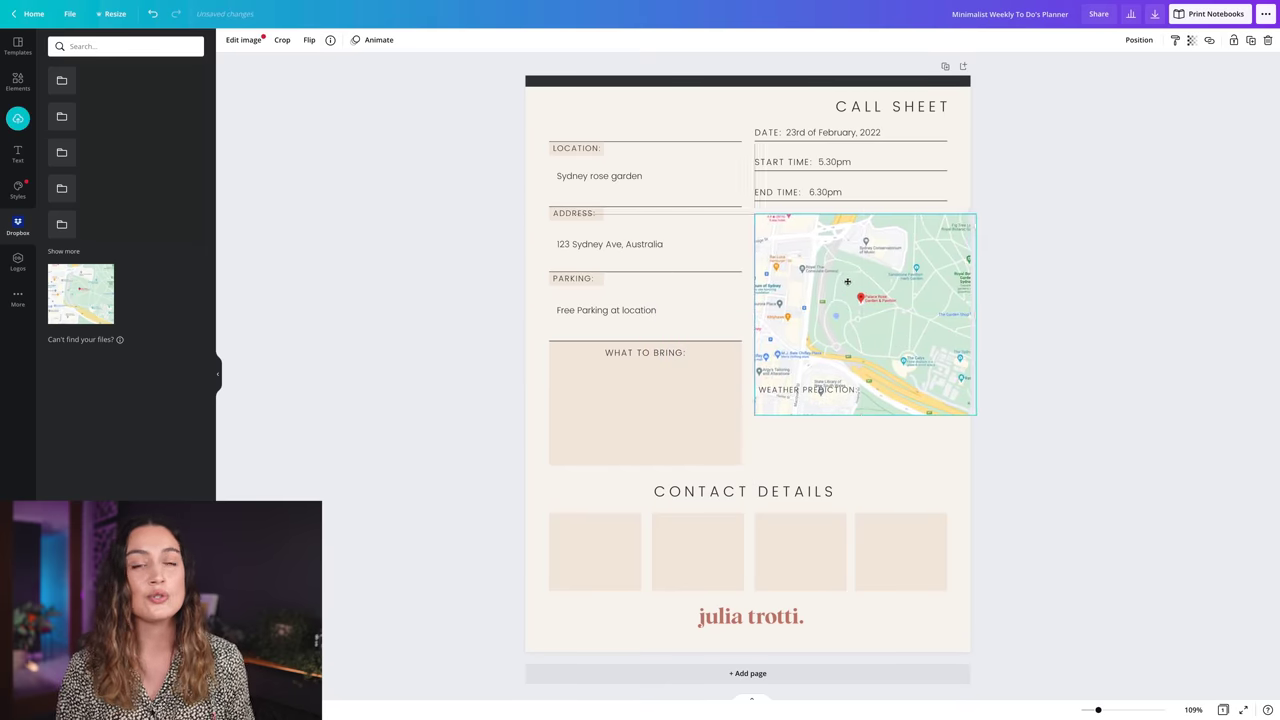
{"action": "left_click_drag", "start_coordinate": [971, 414], "coordinate": [946, 357]}
{"action": "left_click_drag", "start_coordinate": [880, 328], "coordinate": [893, 328]}
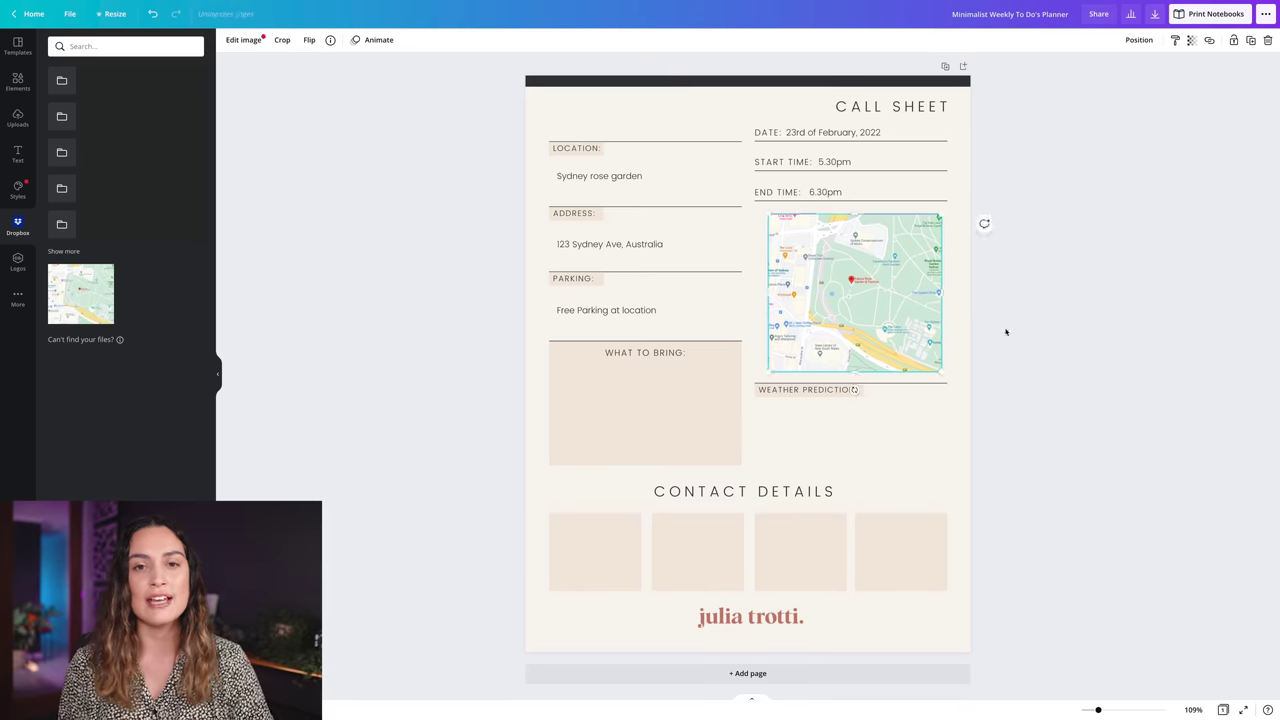
{"action": "left_click", "coordinate": [1003, 329]}
- Copy a time text box into What to Bring, reading '2 outfits each bring picnic blanket'
{"action": "left_click", "coordinate": [825, 193]}
{"action": "left_click_drag", "start_coordinate": [838, 205], "coordinate": [588, 383]}
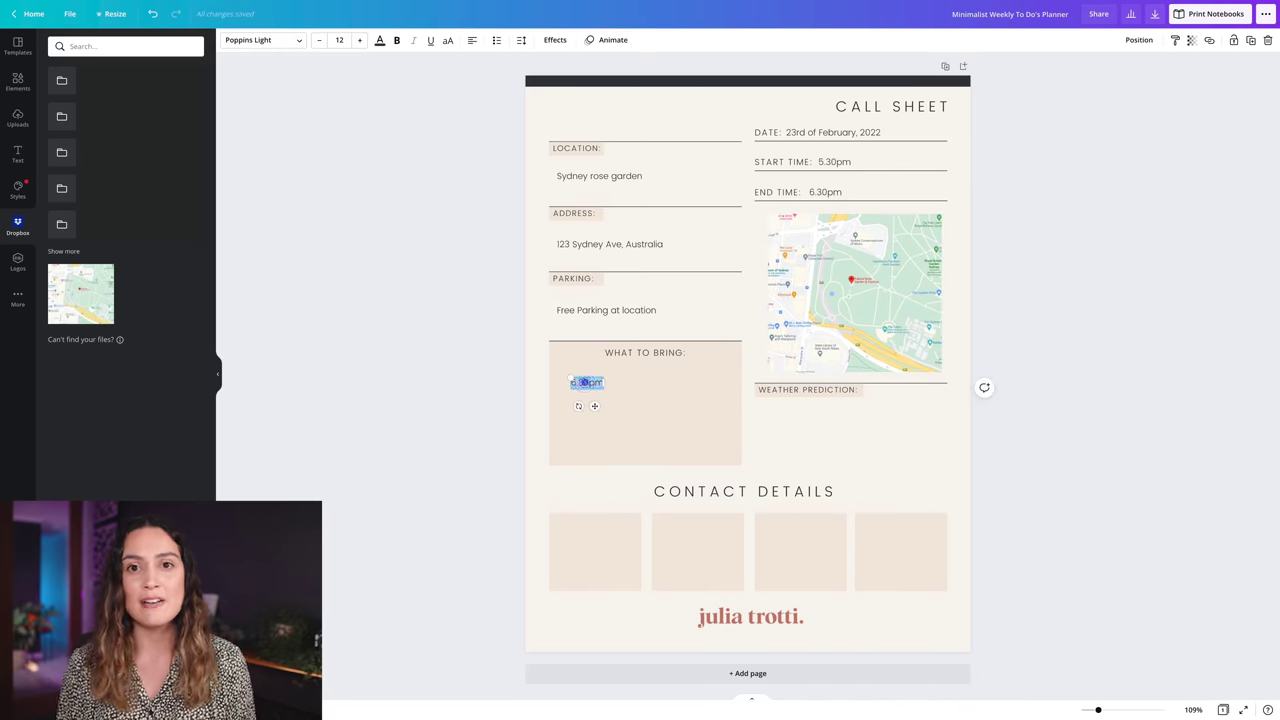
{"action": "type", "text": "2 outfits each br"}
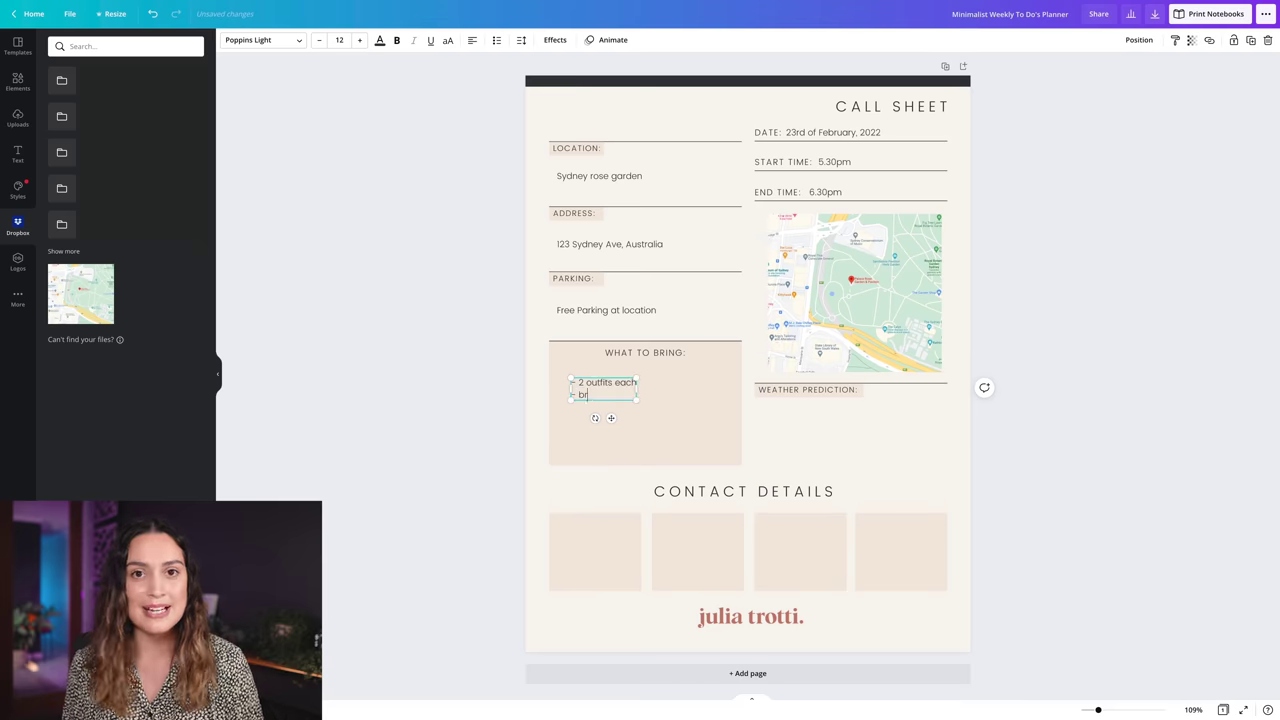
{"action": "type", "text": "ing picnic blanket"}
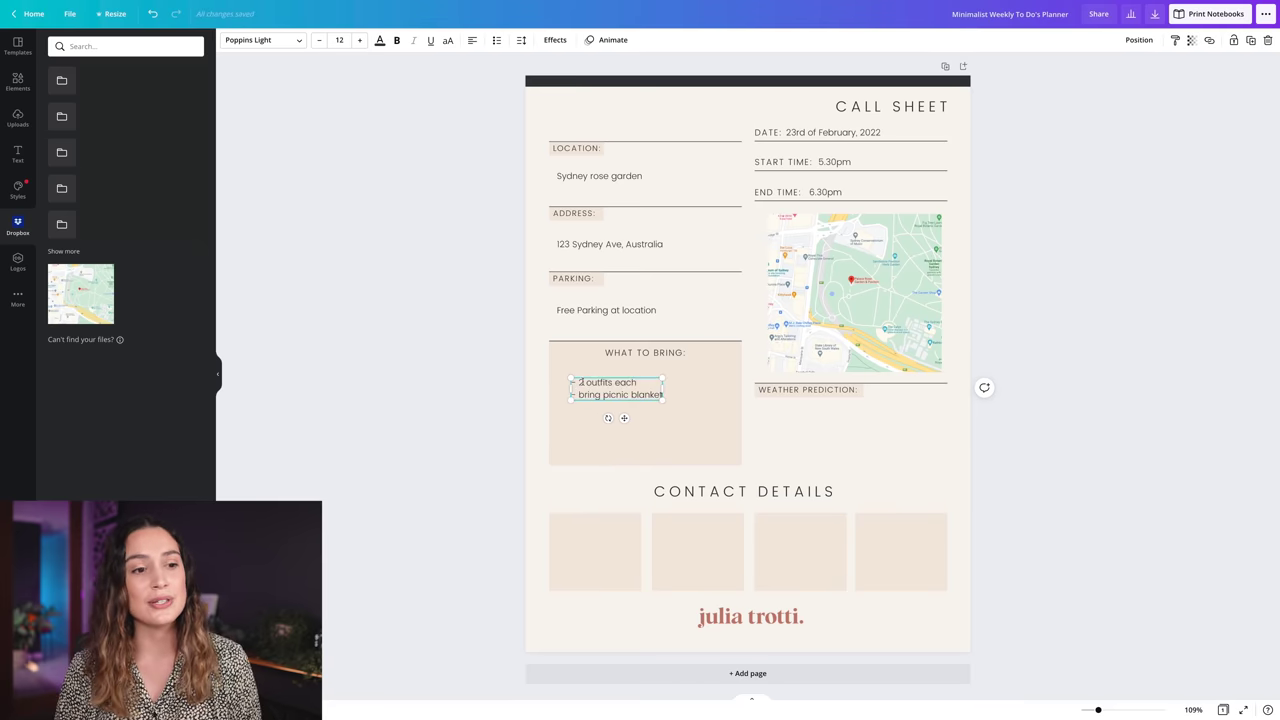
- Duplicate that list under Weather Prediction and change it to 'Golden hour is at 6.15pm!'
{"action": "key", "text": "ctrl+d"}
{"action": "left_click_drag", "start_coordinate": [585, 385], "coordinate": [793, 415]}
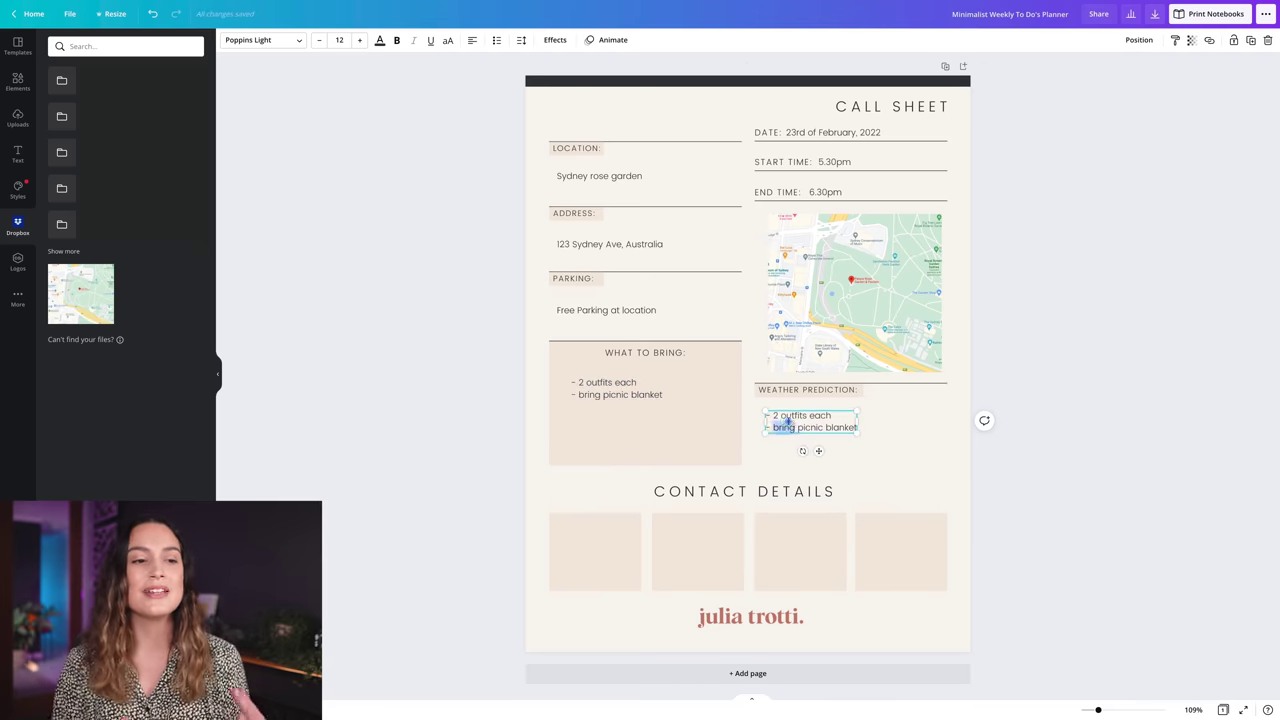
{"action": "double_click", "coordinate": [787, 421]}
{"action": "type", "text": "Golden hour is at 6.15pm!"}
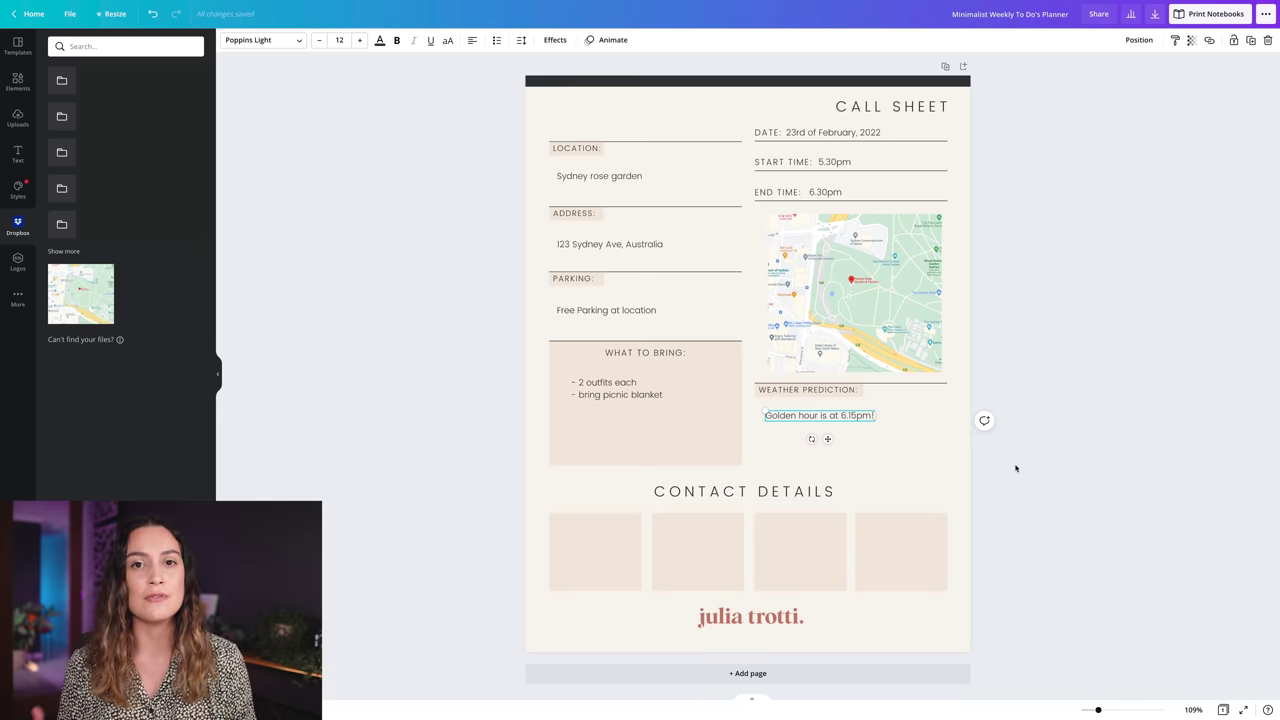
{"action": "left_click", "coordinate": [1016, 468]}
- Duplicate the weather note into the first contact details box, ready to retype
{"action": "left_click", "coordinate": [850, 418]}
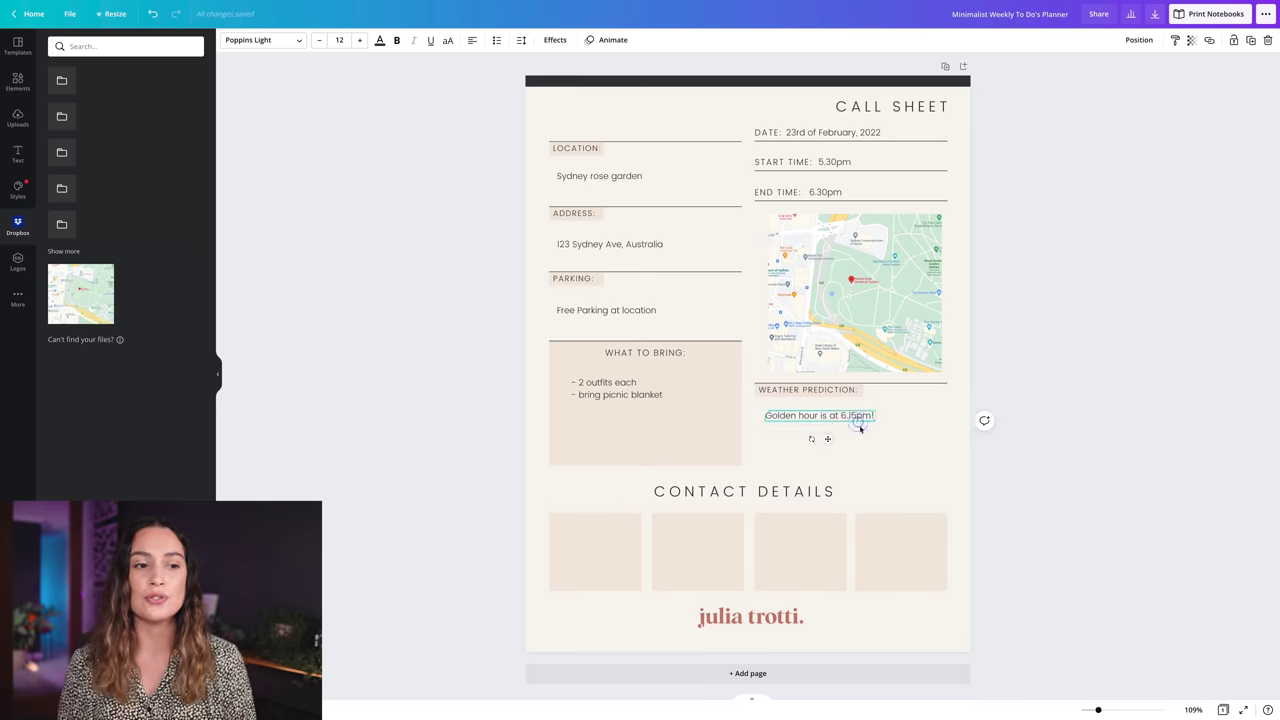
{"action": "key", "text": "ctrl+d"}
{"action": "left_click_drag", "start_coordinate": [850, 420], "coordinate": [617, 537]}
{"action": "double_click", "coordinate": [603, 531]}
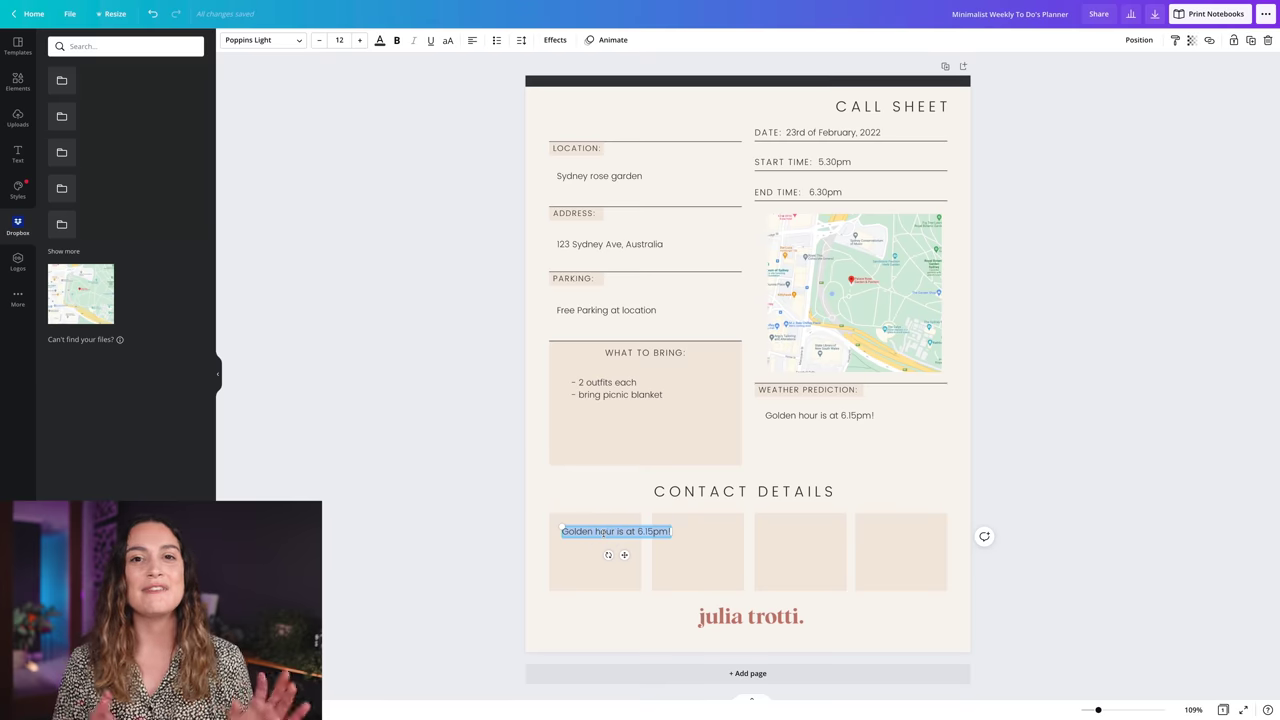
- Fill the first contact box with three name lines: a person's name, '0 NAME' and 'CLIENT NAME'
{"action": "key", "text": "BackSpace"}
{"action": "type", "text": "JULIA TROT"}
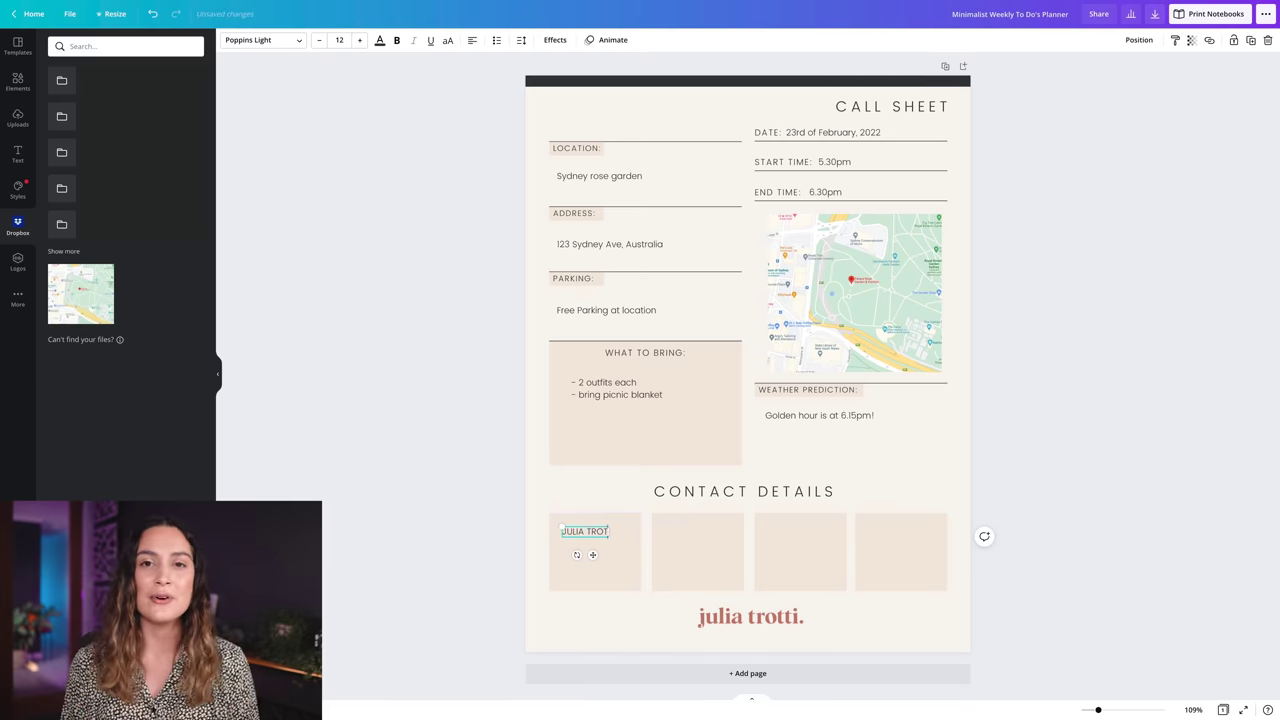
{"action": "type", "text": "TI"}
{"action": "key", "text": "Return"}
{"action": "type", "text": "0 NAME"}
{"action": "key", "text": "Return"}
{"action": "type", "text": "CLIENT NAME"}
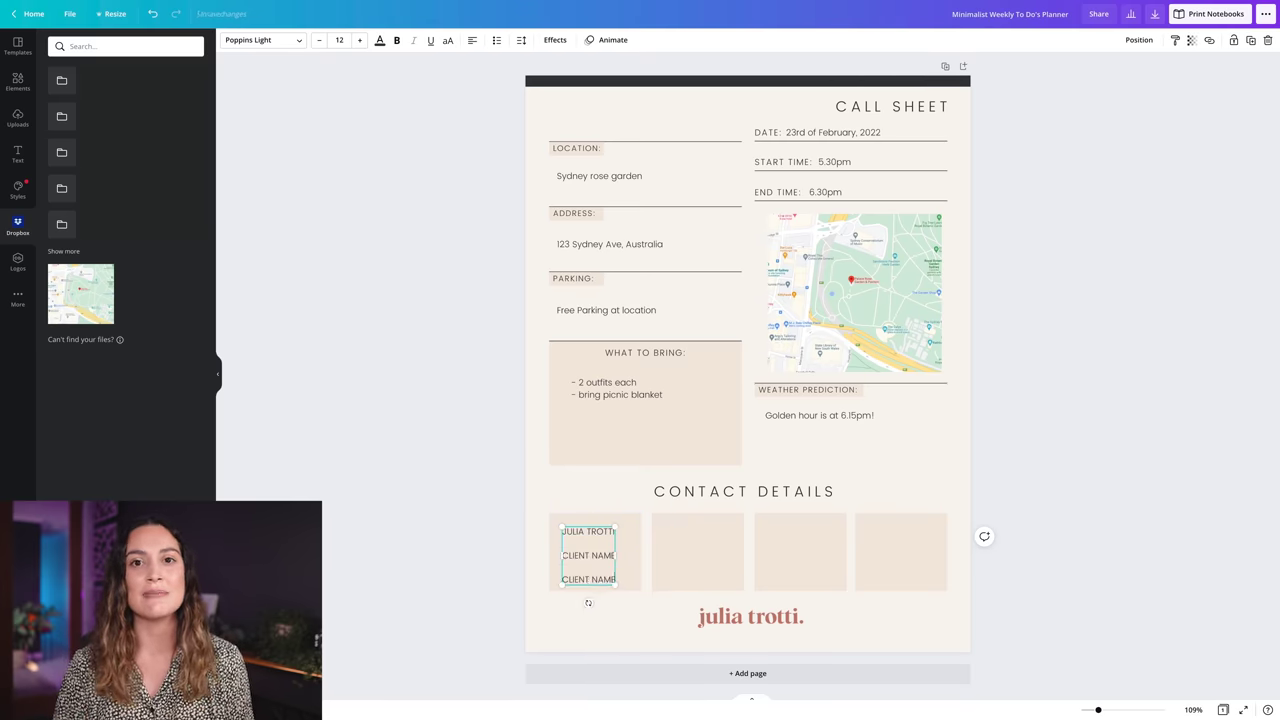
{"action": "key", "text": "Escape"}
{"action": "key", "text": "ctrl+d"}
{"action": "left_click_drag", "start_coordinate": [596, 555], "coordinate": [697, 552]}
{"action": "key", "text": "ctrl+a"}
{"action": "type", "text": "@INSTA"}
{"action": "key", "text": "Return"}
{"action": "type", "text": "@INSTA"}
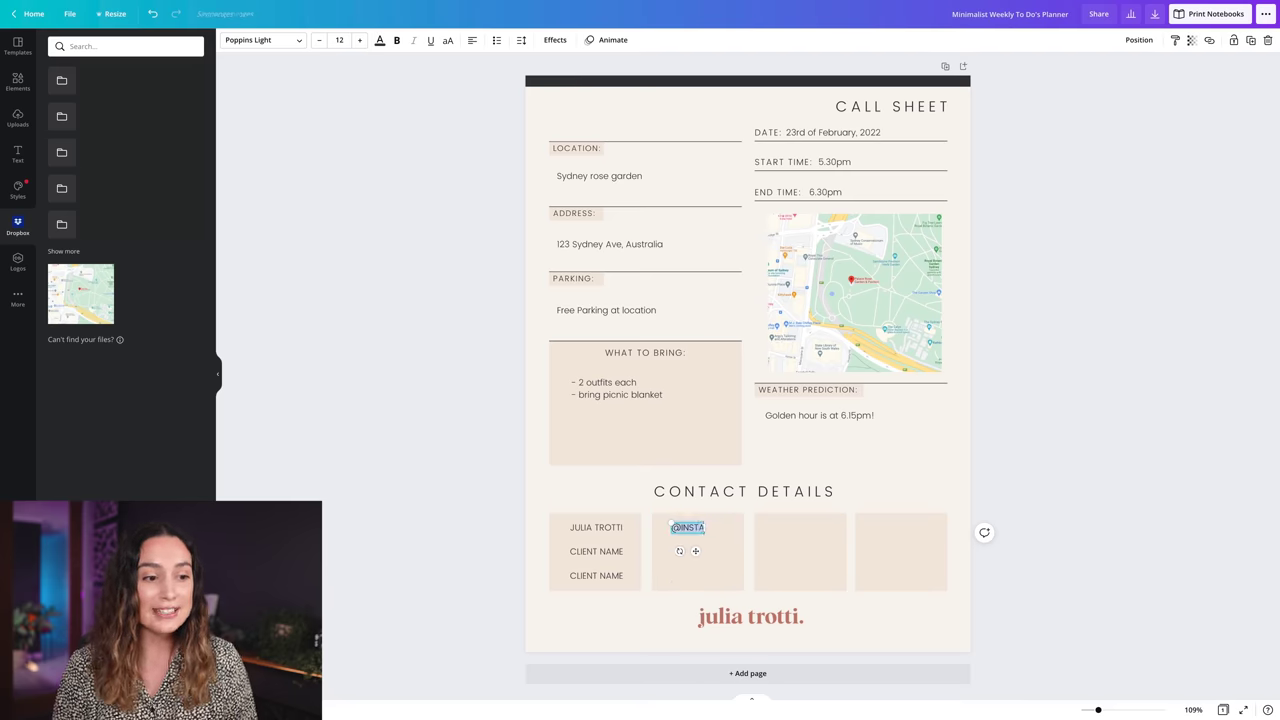
{"action": "key", "text": "Return"}
{"action": "type", "text": "@INSTA"}
- Copy that column into the third contact box and enter placeholder phone numbers
{"action": "left_click_drag", "start_coordinate": [697, 598], "coordinate": [800, 598]}
{"action": "double_click", "coordinate": [800, 527]}
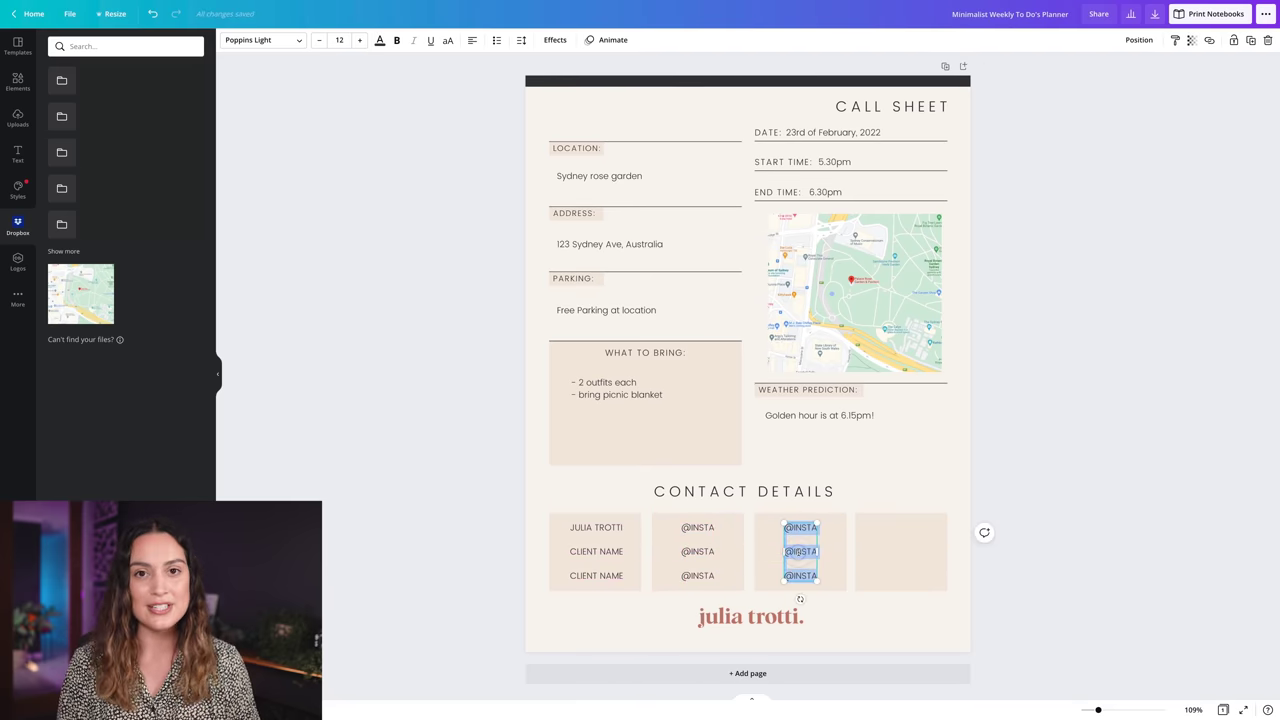
{"action": "type", "text": "1234 567 890"}
{"action": "left_click_drag", "start_coordinate": [784, 527], "coordinate": [846, 531]}
{"action": "key", "text": "Escape"}
- Copy the column into the fourth box, fill it with three EMAIL lines and center it
{"action": "left_click_drag", "start_coordinate": [808, 598], "coordinate": [900, 598]}
{"action": "double_click", "coordinate": [897, 553]}
{"action": "type", "text": "EMAIL"}
{"action": "key", "text": "Return"}
{"action": "type", "text": "EMAIL"}
{"action": "key", "text": "Return"}
{"action": "type", "text": "EMAIL"}
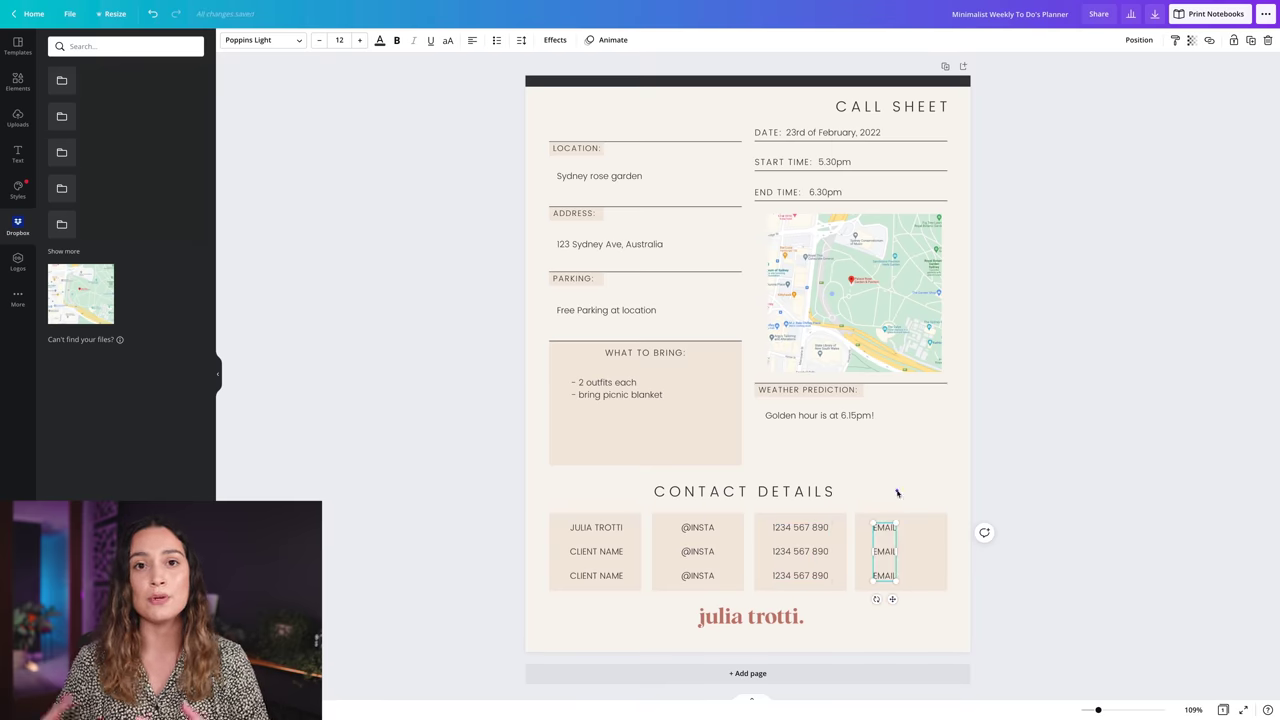
{"action": "left_click", "coordinate": [897, 491]}
{"action": "left_click_drag", "start_coordinate": [886, 551], "coordinate": [902, 551]}
{"action": "left_click", "coordinate": [1074, 529]}
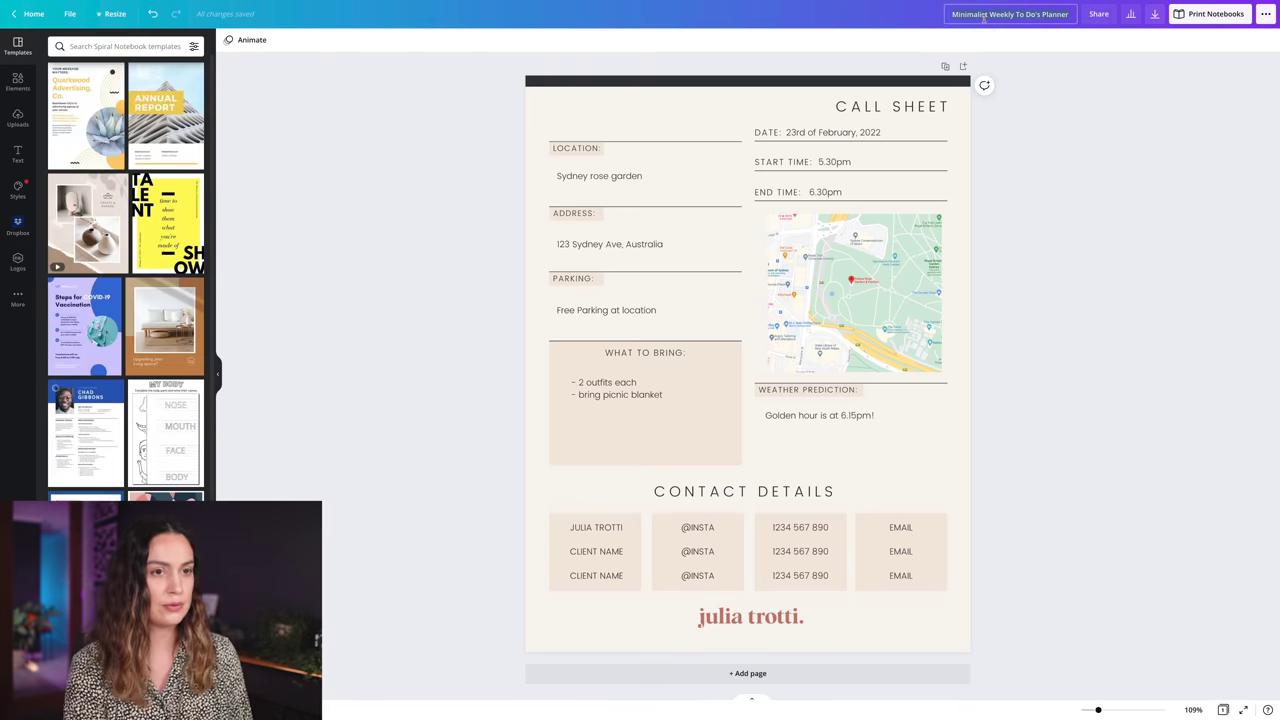
- Rename the design to 'Rose garden photoshoot' and show the download file-type list
{"action": "left_click", "coordinate": [984, 15]}
{"action": "type", "text": "Rose gar"}
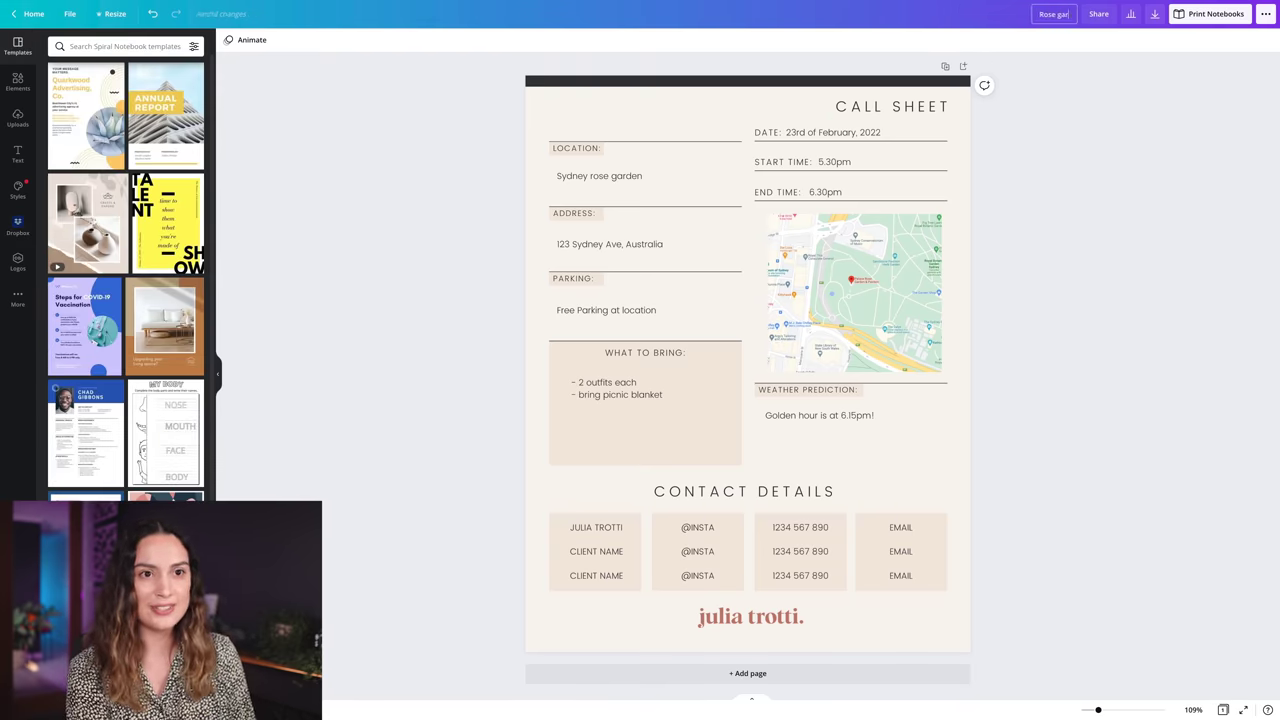
{"action": "type", "text": "den photoshoot"}
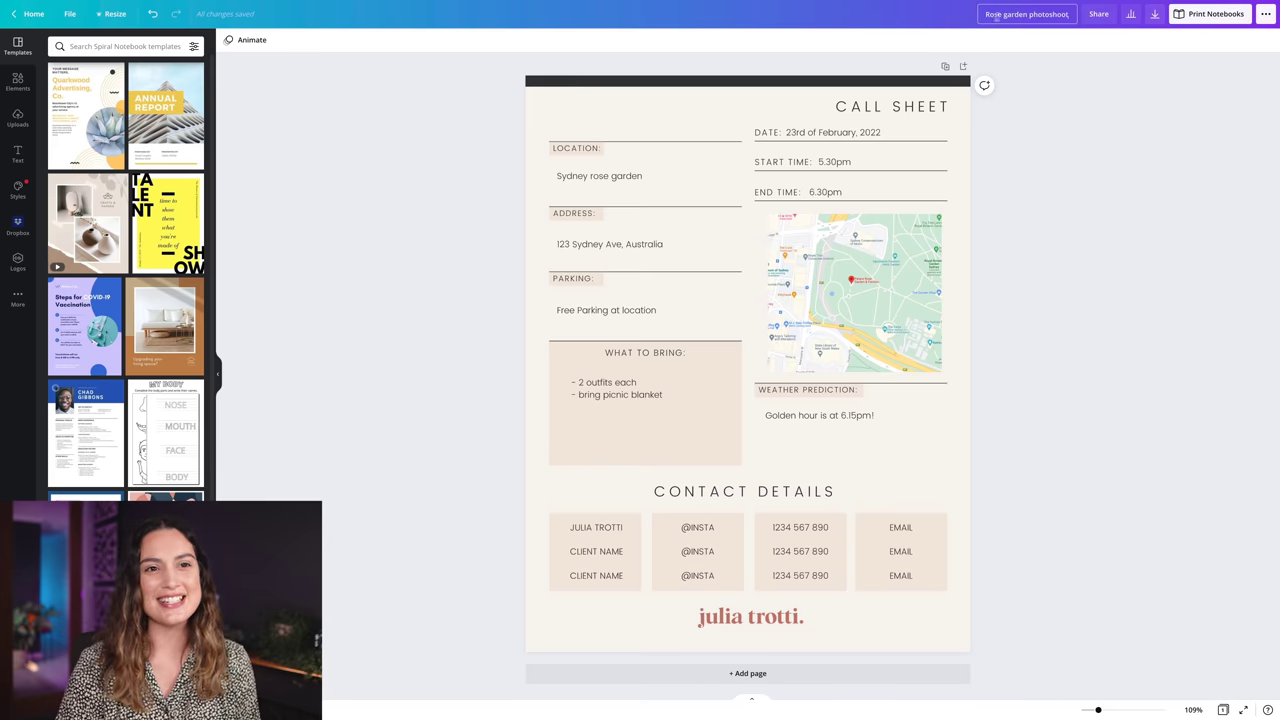
{"action": "left_click", "coordinate": [1154, 14]}
{"action": "left_click", "coordinate": [1144, 88]}
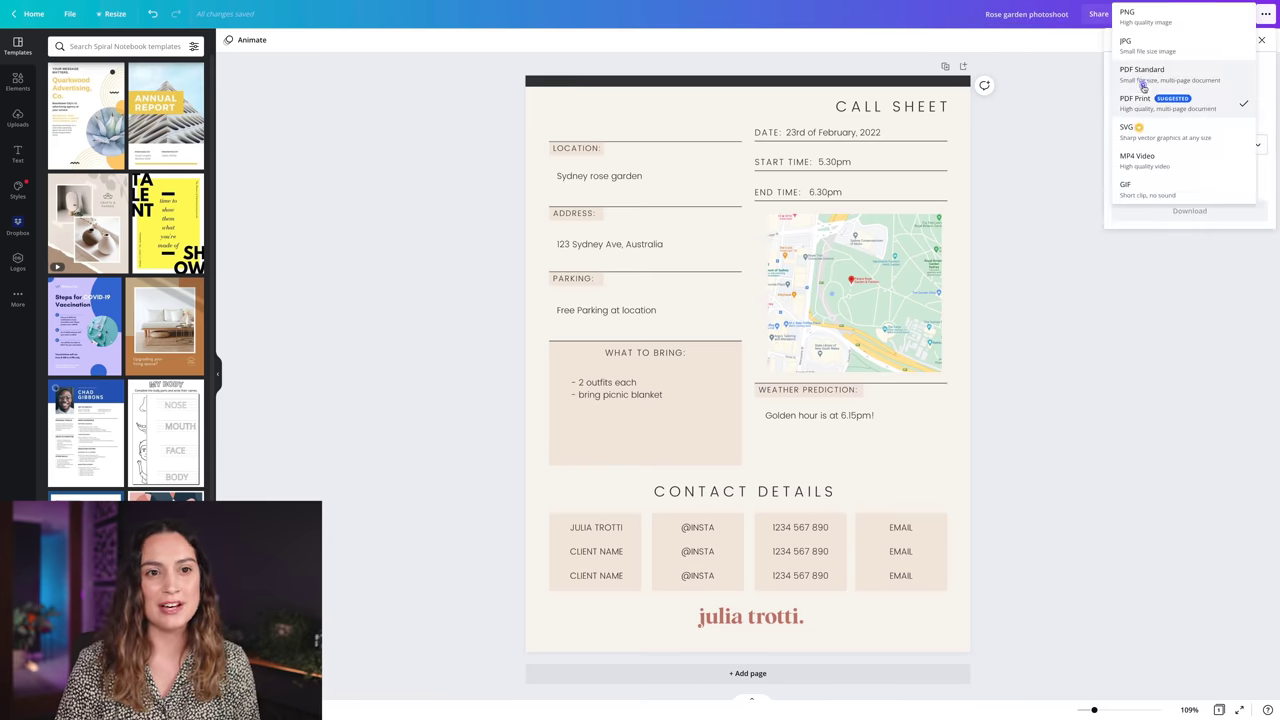